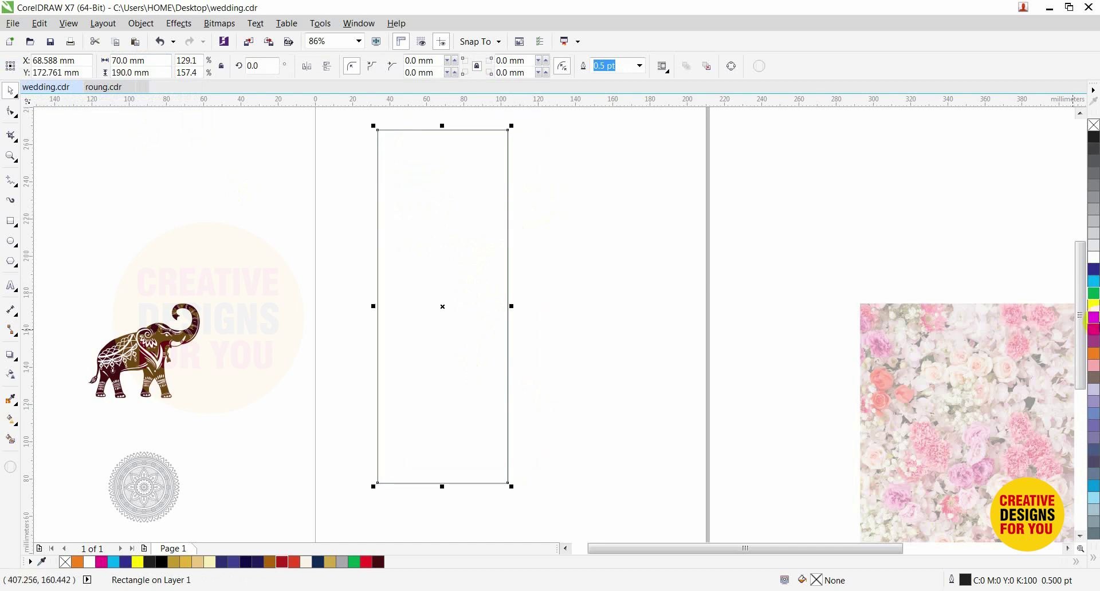
Step: Fill the tall 70 × 190 mm rectangle with solid yellow
{"action": "left_click", "coordinate": [1094, 309]}
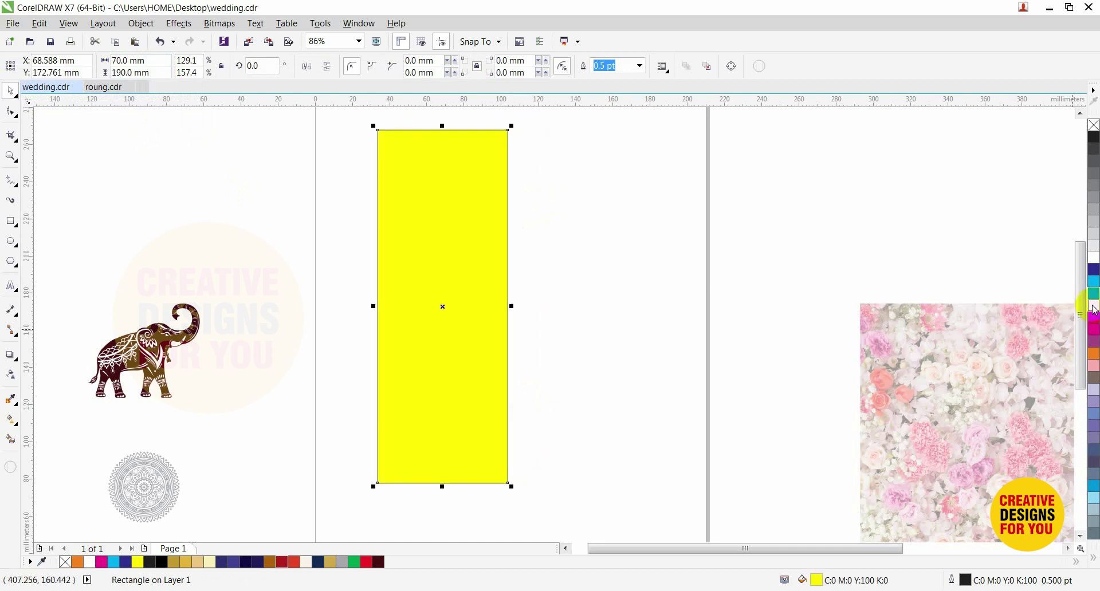
{"action": "key", "text": "shift+F11"}
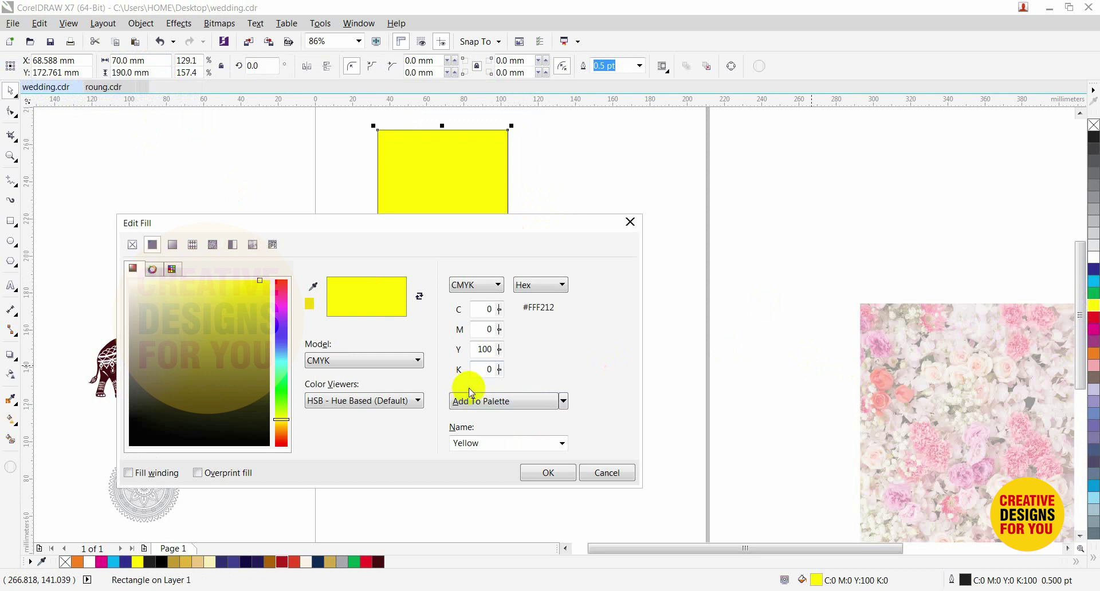
{"action": "double_click", "coordinate": [487, 330]}
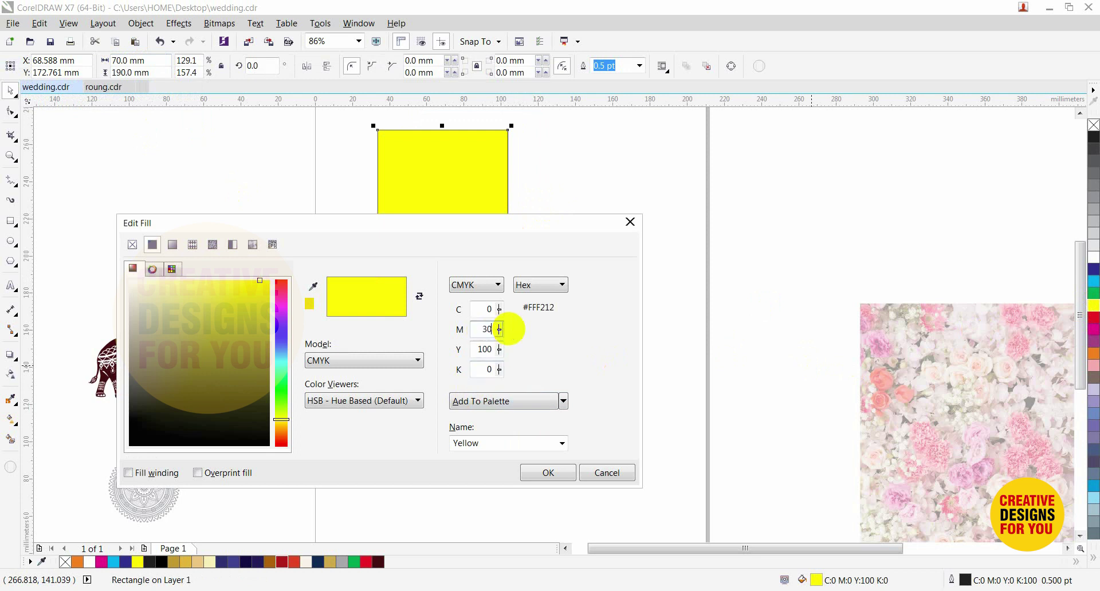
{"action": "key", "text": "Escape"}
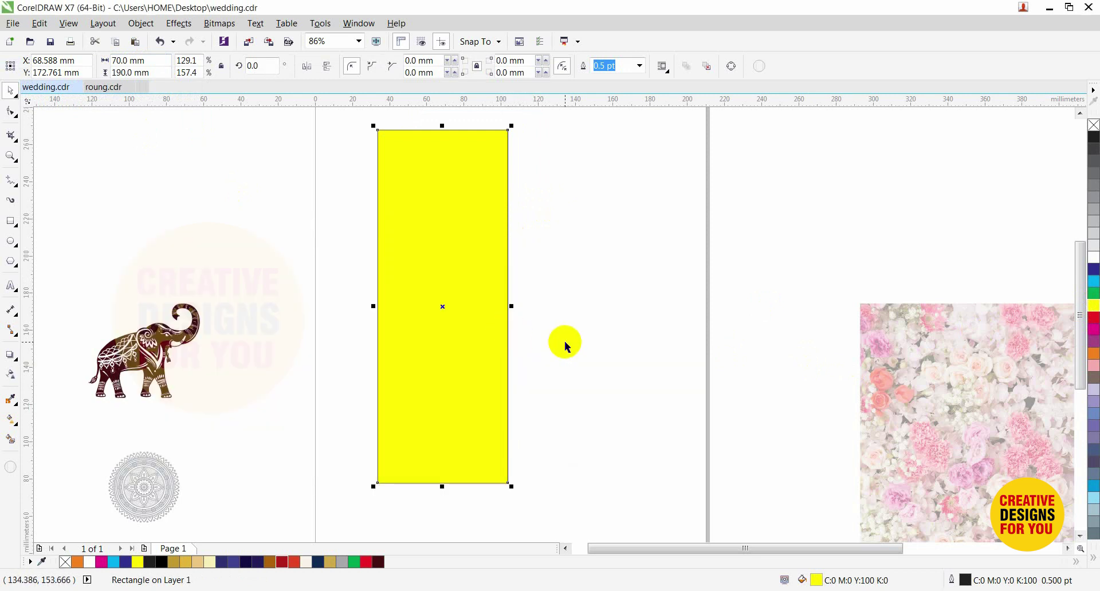
Step: Change the rectangle's uniform fill to an orange-yellow by setting magenta to 30, keeping yellow at 100
{"action": "key", "text": "shift+F11"}
{"action": "double_click", "coordinate": [489, 329]}
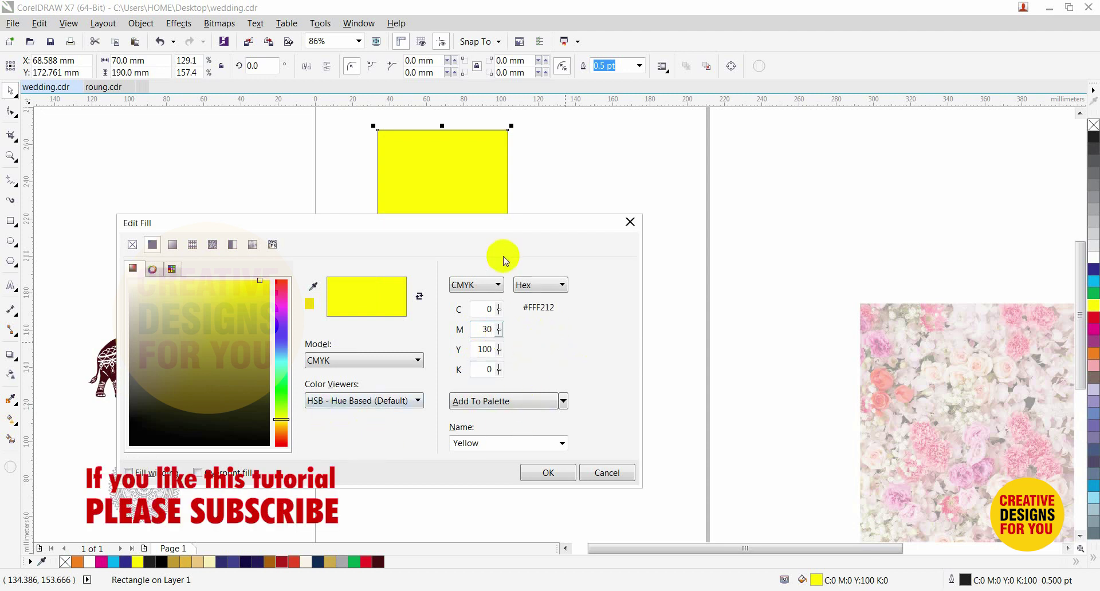
{"action": "left_click", "coordinate": [500, 220]}
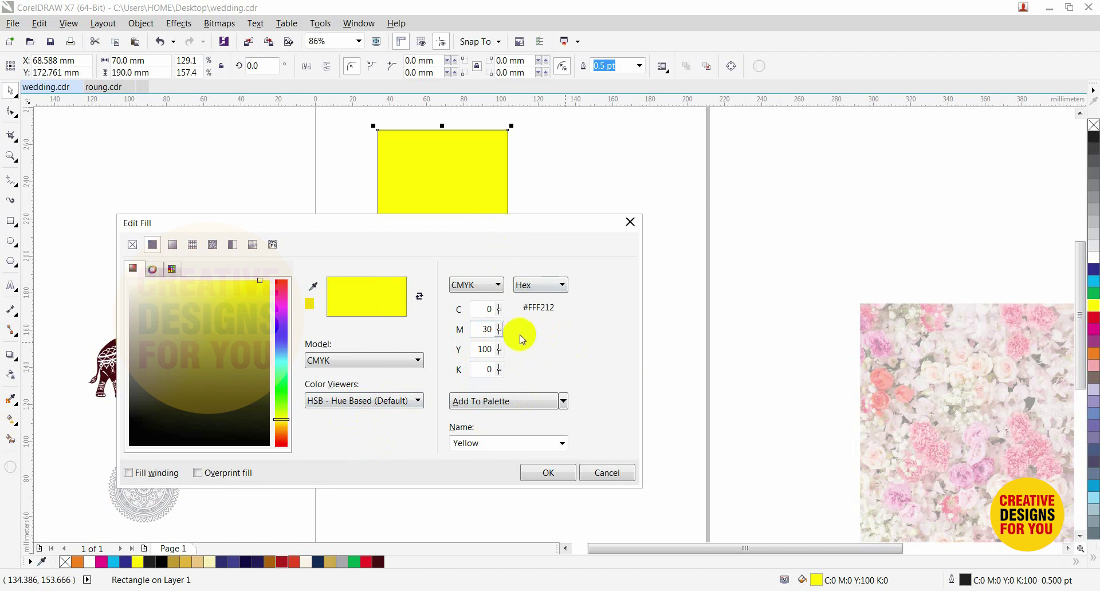
{"action": "left_click", "coordinate": [599, 423]}
{"action": "left_click", "coordinate": [547, 474]}
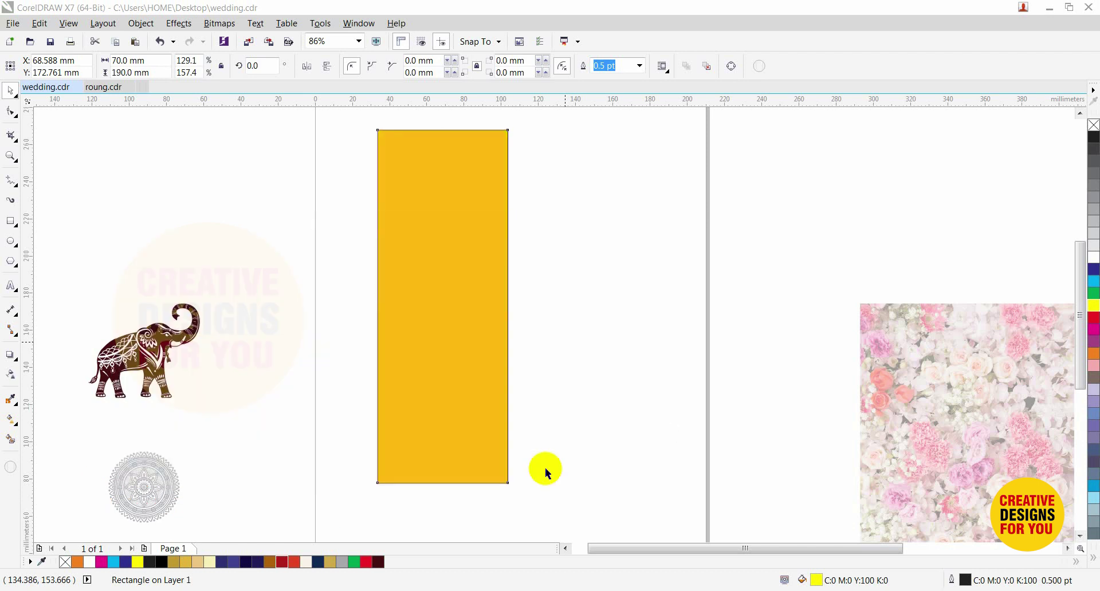
Step: Remove the outline from the orange-yellow rectangle and deselect it
{"action": "left_click", "coordinate": [496, 338]}
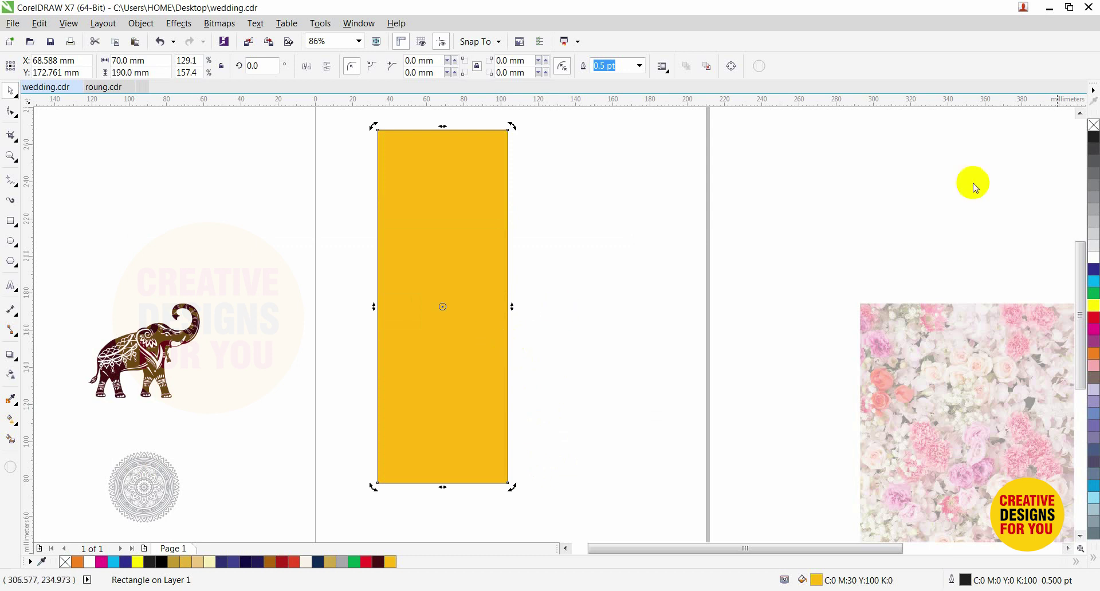
{"action": "right_click", "coordinate": [1093, 125]}
{"action": "left_click", "coordinate": [663, 236]}
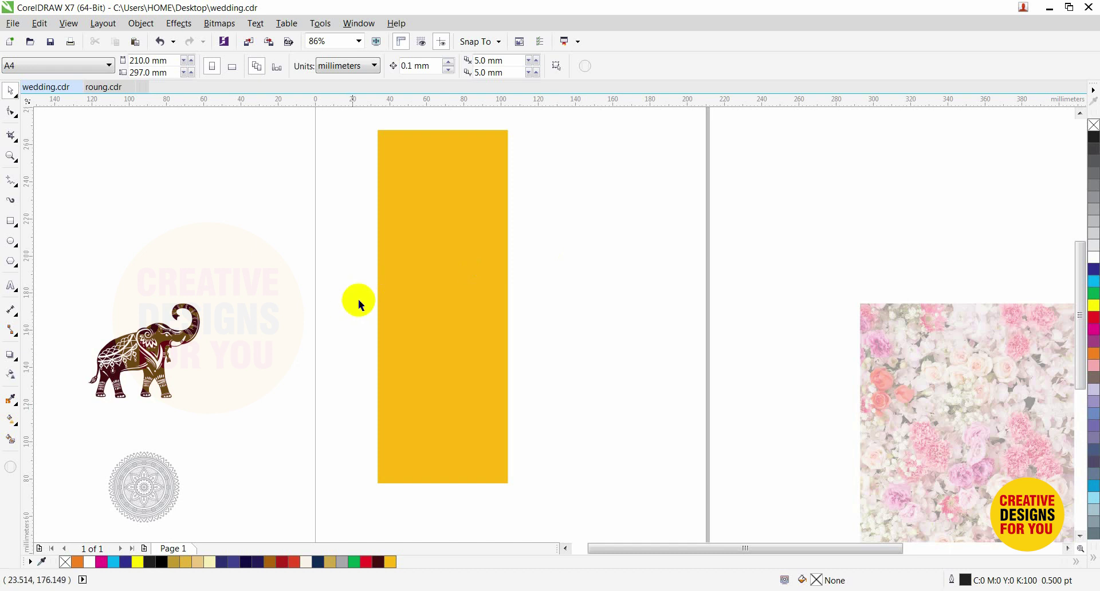
Step: Place the elephant artwork on the lower part of the orange-yellow rectangle and centre it horizontally on it
{"action": "left_click_drag", "start_coordinate": [182, 344], "coordinate": [483, 387]}
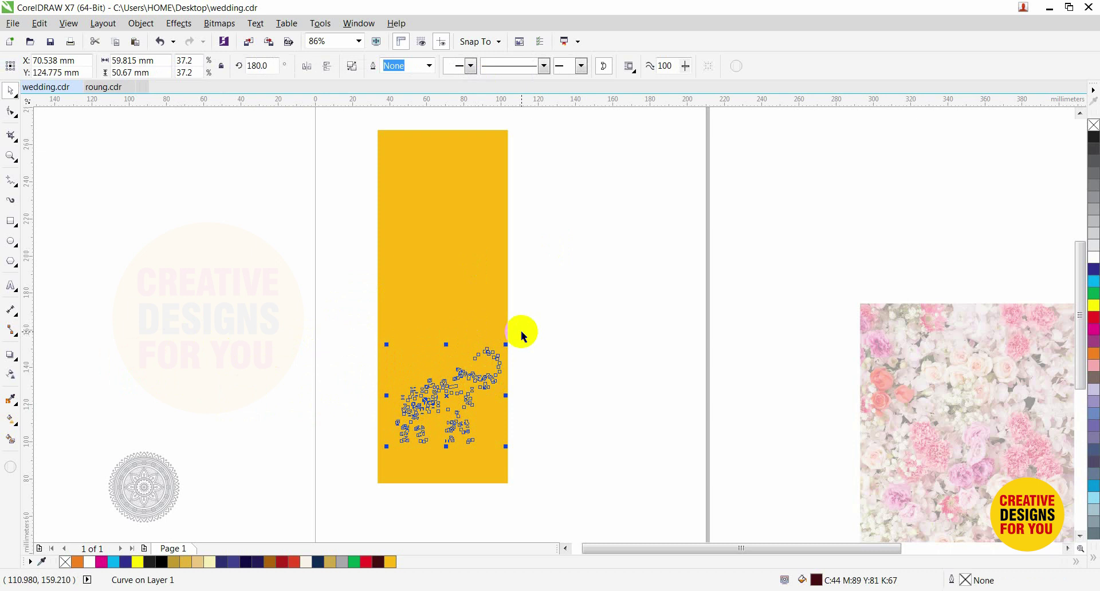
{"action": "left_click", "coordinate": [472, 314], "text": "shift"}
{"action": "key", "text": "c"}
{"action": "left_click", "coordinate": [538, 348]}
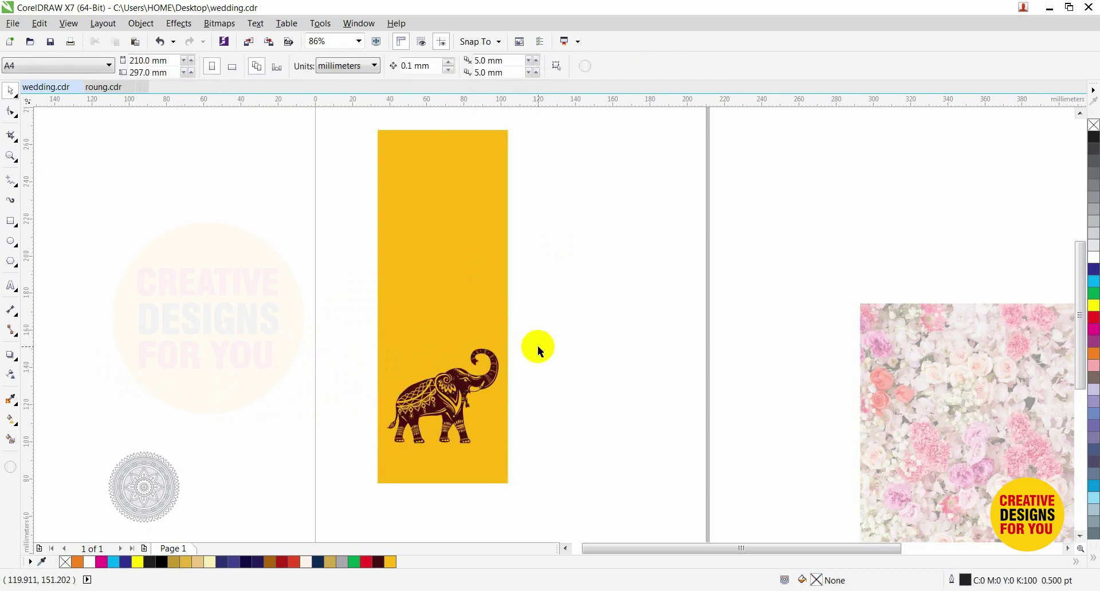
Step: Shift the elephant slightly right so its raised trunk sits close to the rectangle's right edge
{"action": "key", "text": "F2"}
{"action": "left_click_drag", "start_coordinate": [386, 303], "coordinate": [600, 446]}
{"action": "left_click_drag", "start_coordinate": [506, 369], "coordinate": [534, 352]}
{"action": "left_click", "coordinate": [638, 315]}
{"action": "scroll", "coordinate": [638, 315], "scroll_direction": "down", "scroll_amount": 3}
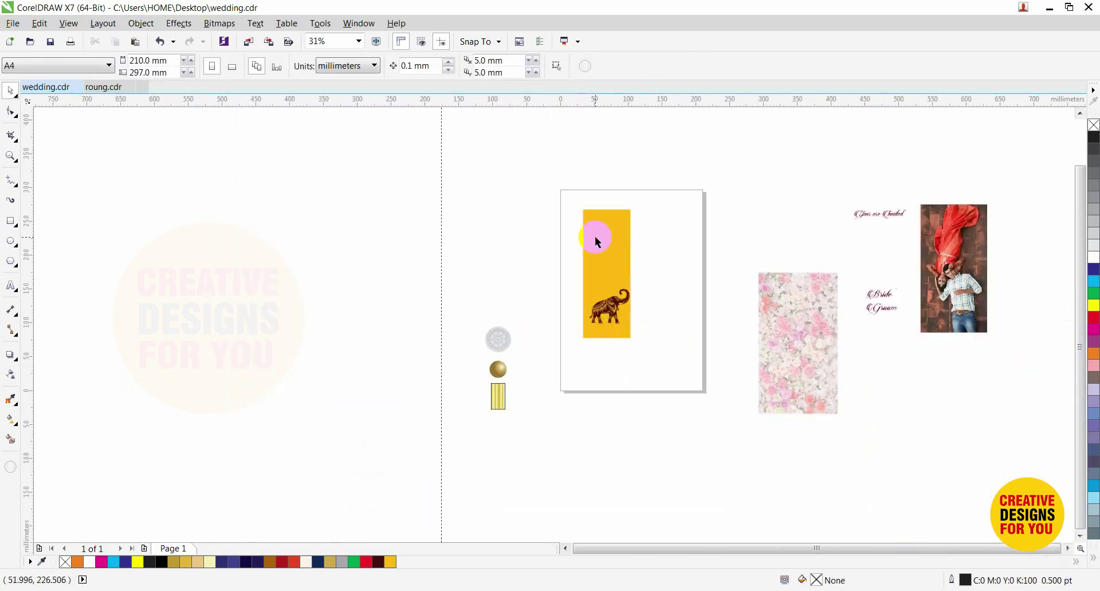
{"action": "key", "text": "F2"}
{"action": "left_click_drag", "start_coordinate": [544, 179], "coordinate": [675, 359]}
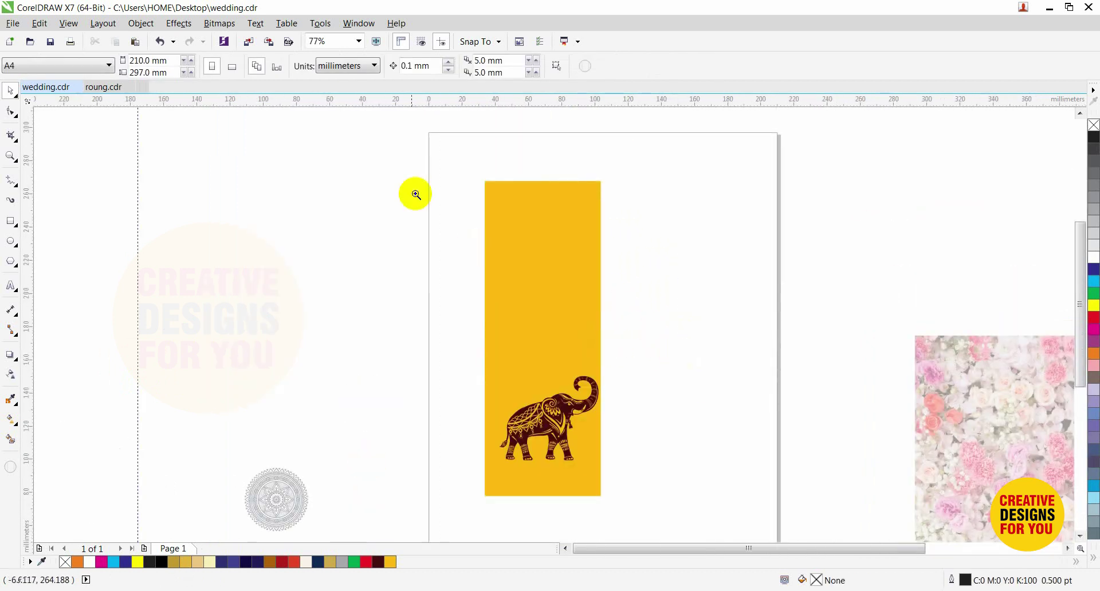
{"action": "left_click_drag", "start_coordinate": [409, 164], "coordinate": [709, 503]}
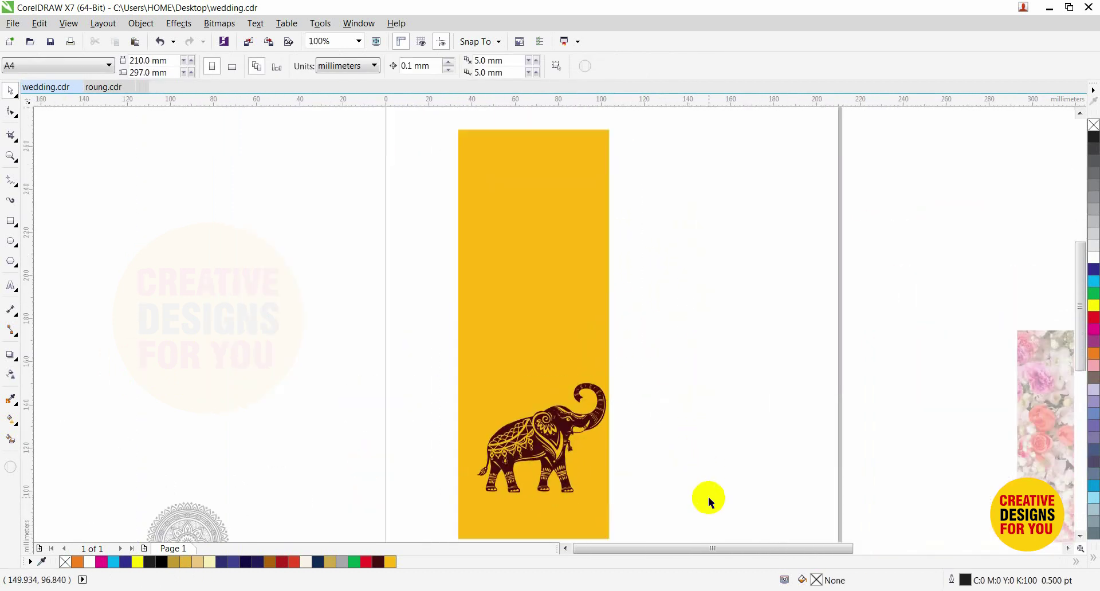
{"action": "left_click", "coordinate": [574, 433]}
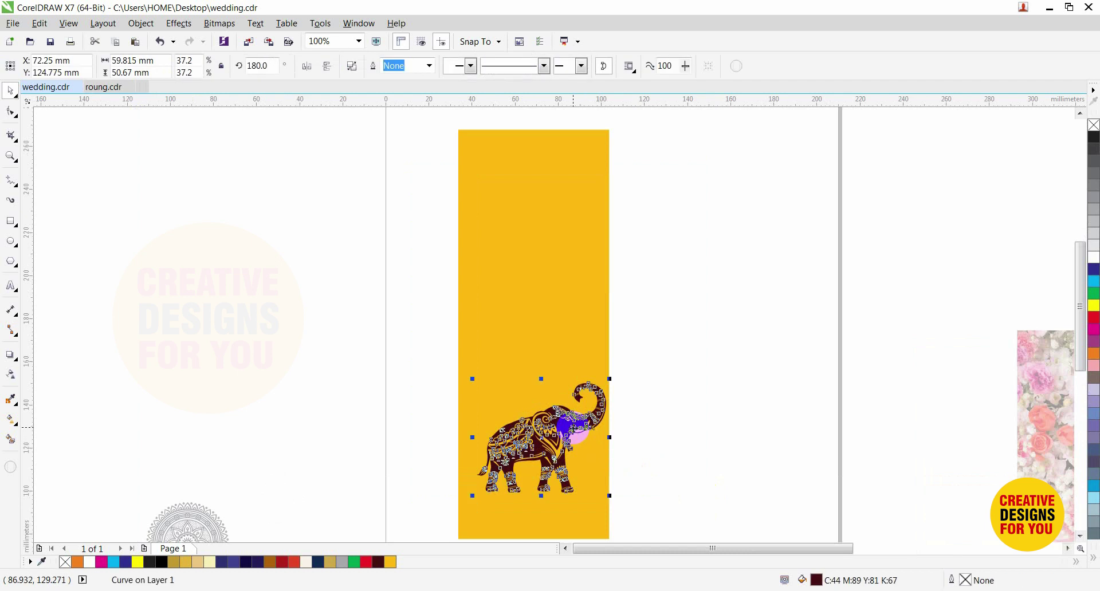
{"action": "left_click", "coordinate": [637, 369]}
{"action": "key", "text": "F7"}
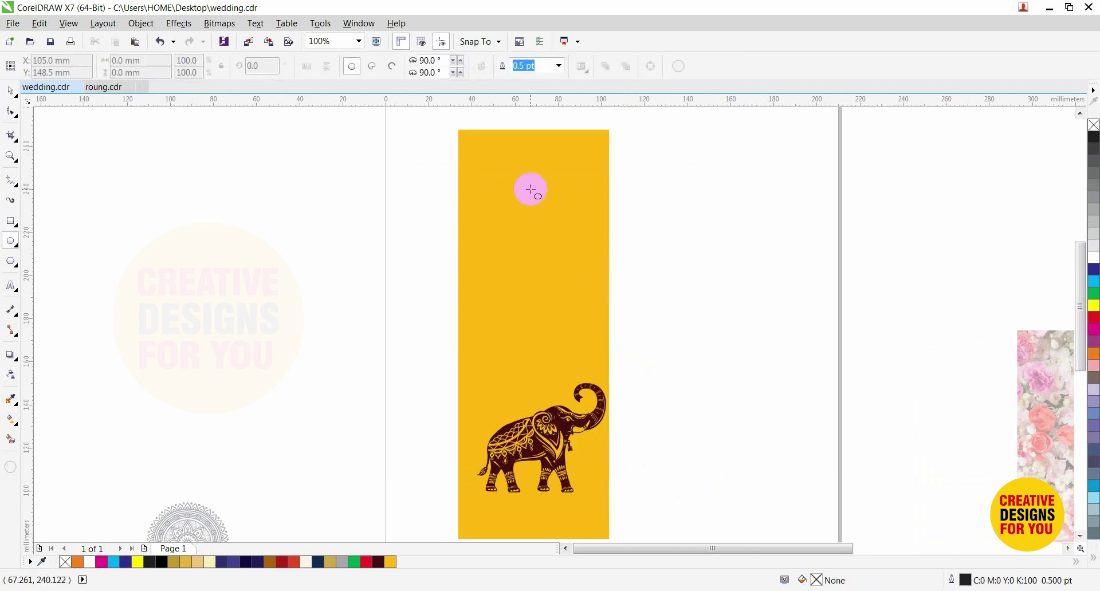
{"action": "left_click_drag", "start_coordinate": [532, 187], "coordinate": [597, 368]}
{"action": "key", "text": "Delete"}
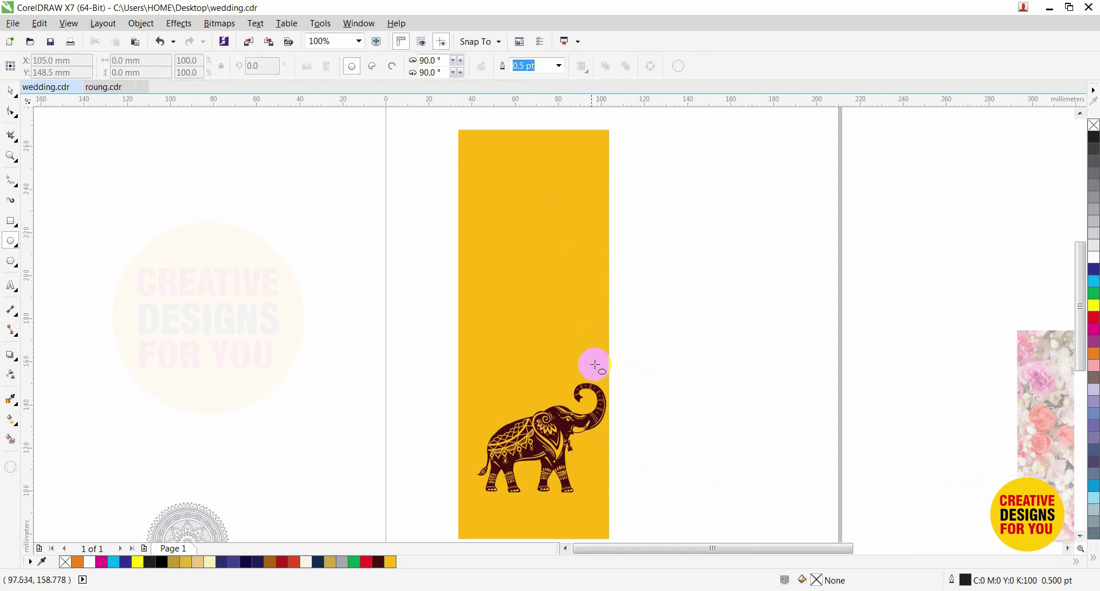
Step: Draw a rectangle about 32 × 84 mm above the trunk, ending at the card's right edge, and convert it to curves
{"action": "key", "text": "F6"}
{"action": "mouse_move", "coordinate": [540, 199]}
{"action": "left_mouse_down"}
{"action": "mouse_move", "coordinate": [596, 308]}
{"action": "mouse_move", "coordinate": [610, 381]}
{"action": "left_mouse_up"}
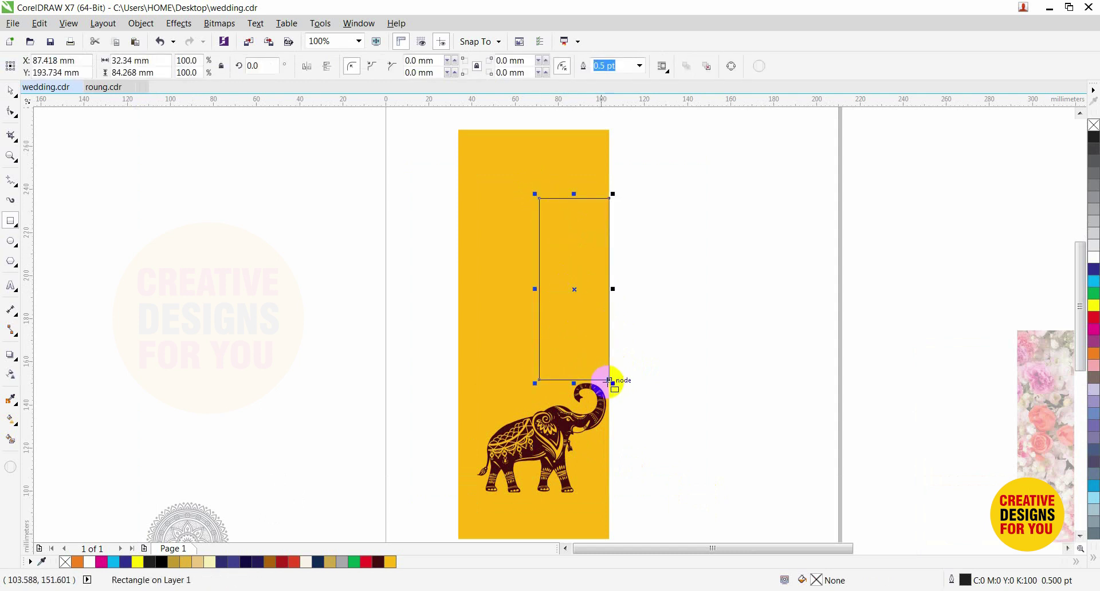
{"action": "key", "text": "ctrl+q"}
Step: Move the new shape's corner nodes to form a slanted kite-like outline narrowing toward the trunk, and convert all its segments to curves
{"action": "key", "text": "F10"}
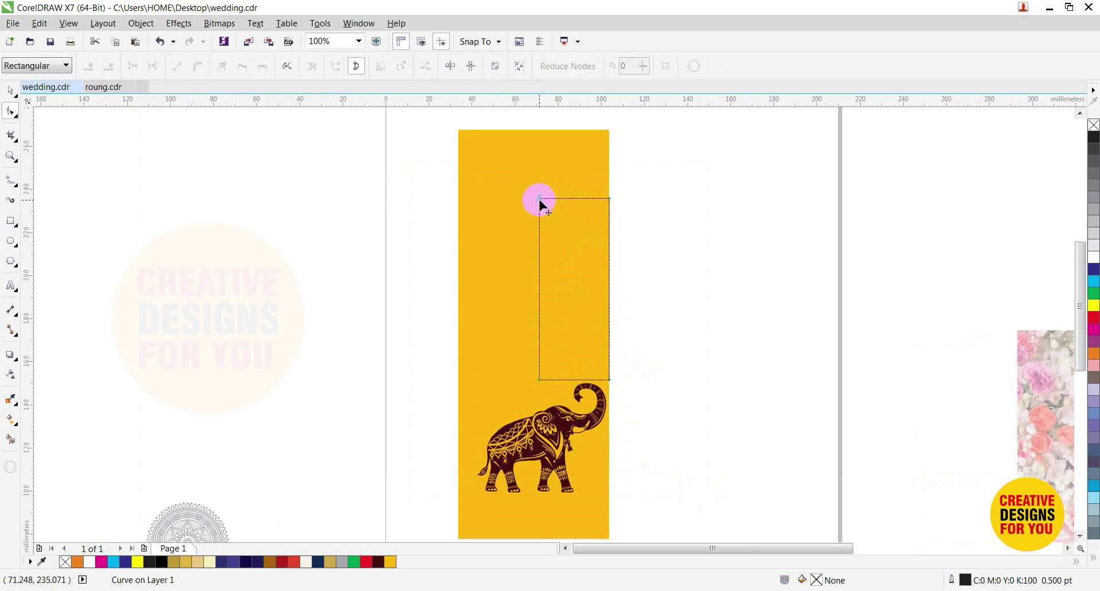
{"action": "left_click_drag", "start_coordinate": [538, 199], "coordinate": [542, 180]}
{"action": "left_click_drag", "start_coordinate": [611, 199], "coordinate": [610, 227]}
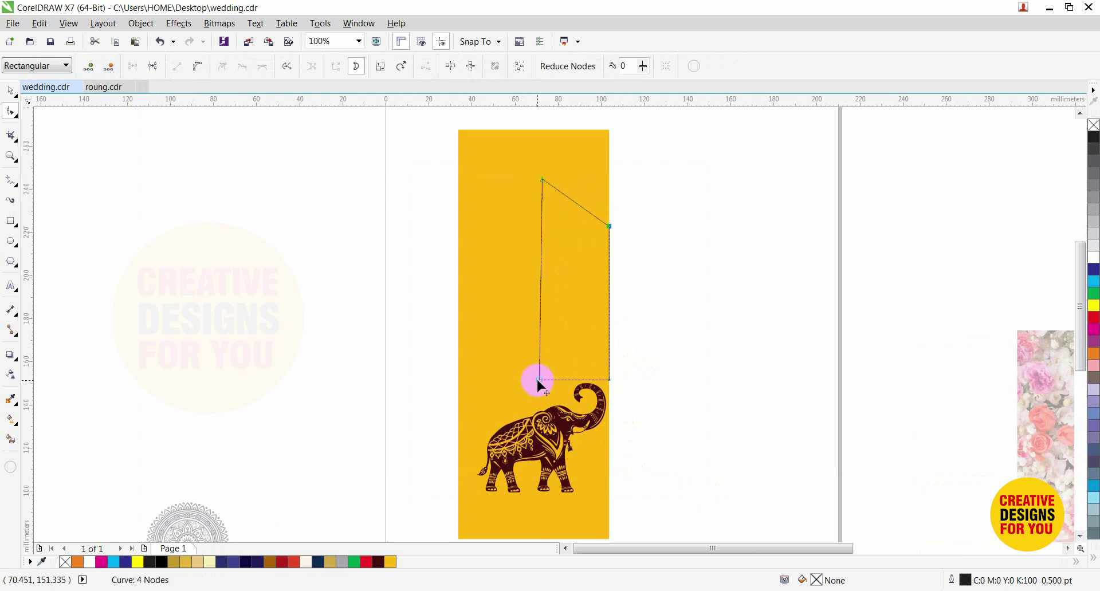
{"action": "left_click_drag", "start_coordinate": [538, 380], "coordinate": [519, 260]}
{"action": "left_click_drag", "start_coordinate": [684, 153], "coordinate": [511, 396]}
{"action": "left_click", "coordinate": [197, 66]}
Step: Bend the shape's slanted top segment into an outward arc that curves down to the card's right edge
{"action": "key", "text": "F2"}
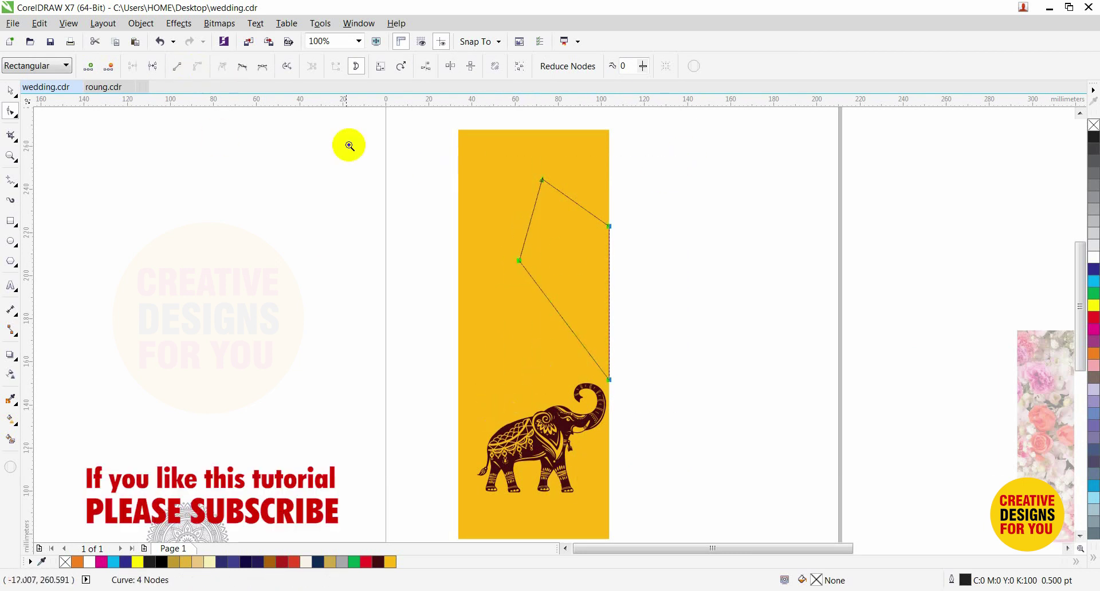
{"action": "left_click_drag", "start_coordinate": [350, 141], "coordinate": [733, 298]}
{"action": "key", "text": "space"}
{"action": "key", "text": "space"}
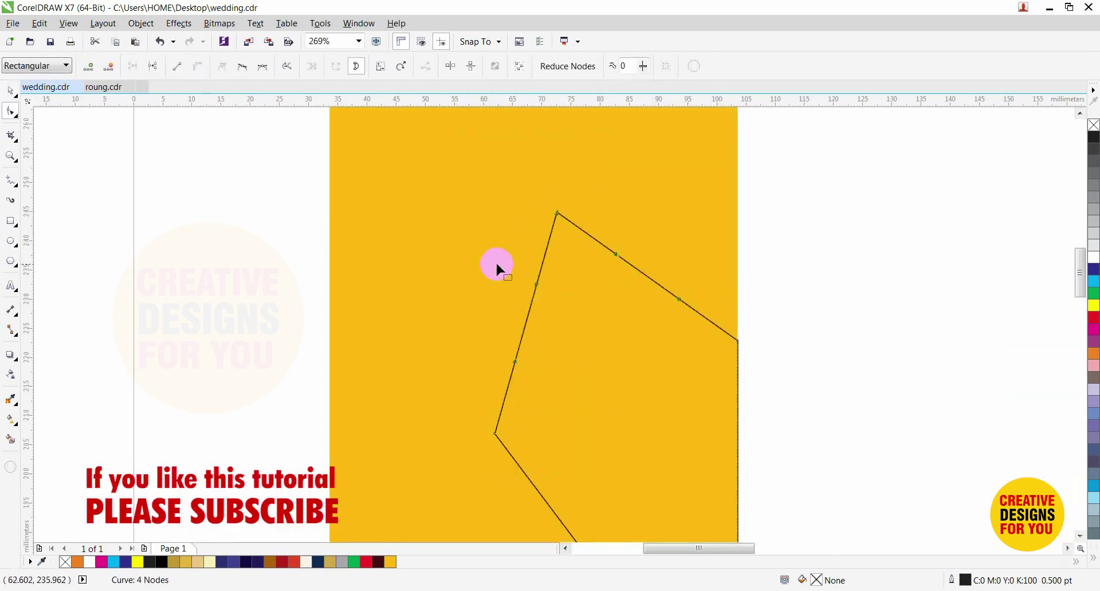
{"action": "left_click_drag", "start_coordinate": [620, 258], "coordinate": [740, 299]}
{"action": "left_click_drag", "start_coordinate": [716, 208], "coordinate": [717, 243]}
Step: Bulge the shape's left segment outward with its control handles and round the curve through the top node
{"action": "left_click_drag", "start_coordinate": [442, 364], "coordinate": [509, 455]}
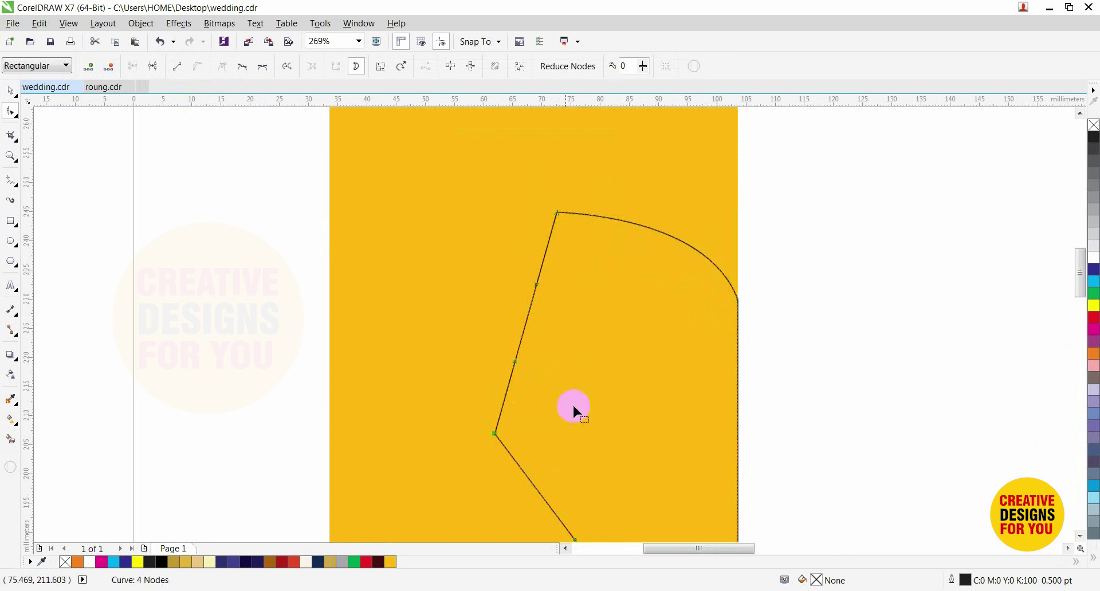
{"action": "left_click_drag", "start_coordinate": [516, 363], "coordinate": [531, 322]}
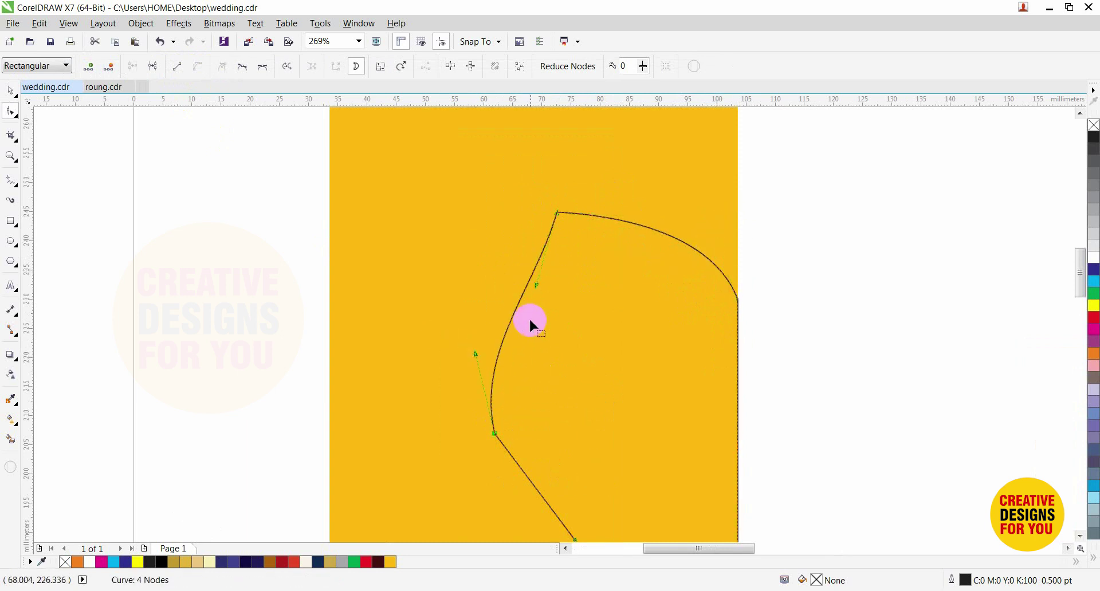
{"action": "left_click_drag", "start_coordinate": [536, 286], "coordinate": [475, 228]}
{"action": "left_click_drag", "start_coordinate": [637, 217], "coordinate": [657, 198]}
Step: Bend the long lower diagonal into a smooth outward curve tapering to a point above the elephant's trunk
{"action": "scroll", "coordinate": [677, 292], "scroll_direction": "down", "scroll_amount": 2}
{"action": "key", "text": "F2"}
{"action": "scroll", "coordinate": [464, 273], "scroll_direction": "up", "scroll_amount": 2}
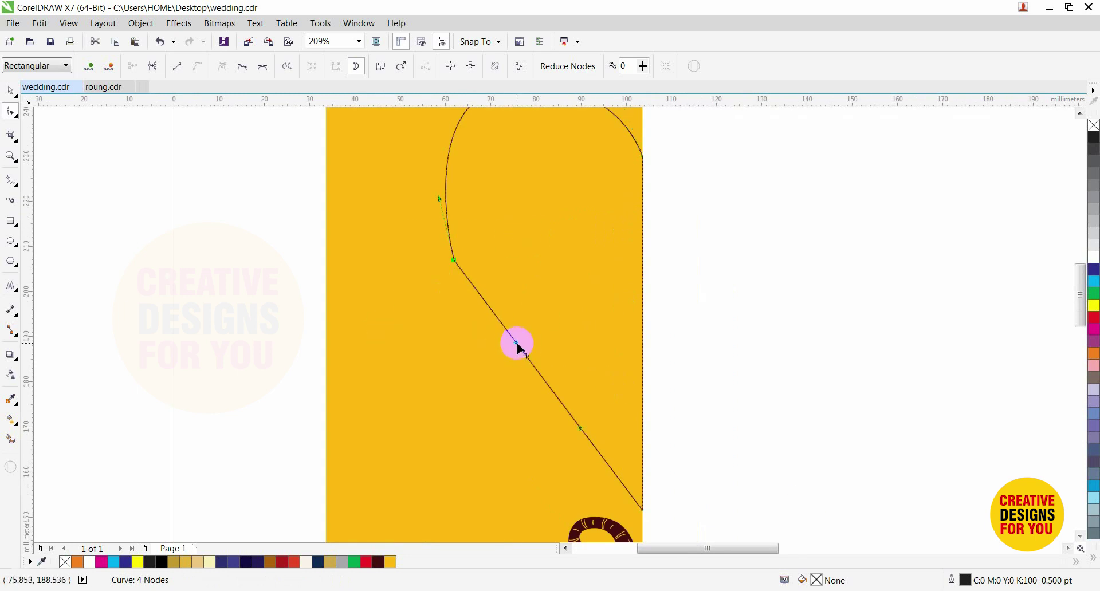
{"action": "left_click_drag", "start_coordinate": [516, 343], "coordinate": [477, 367]}
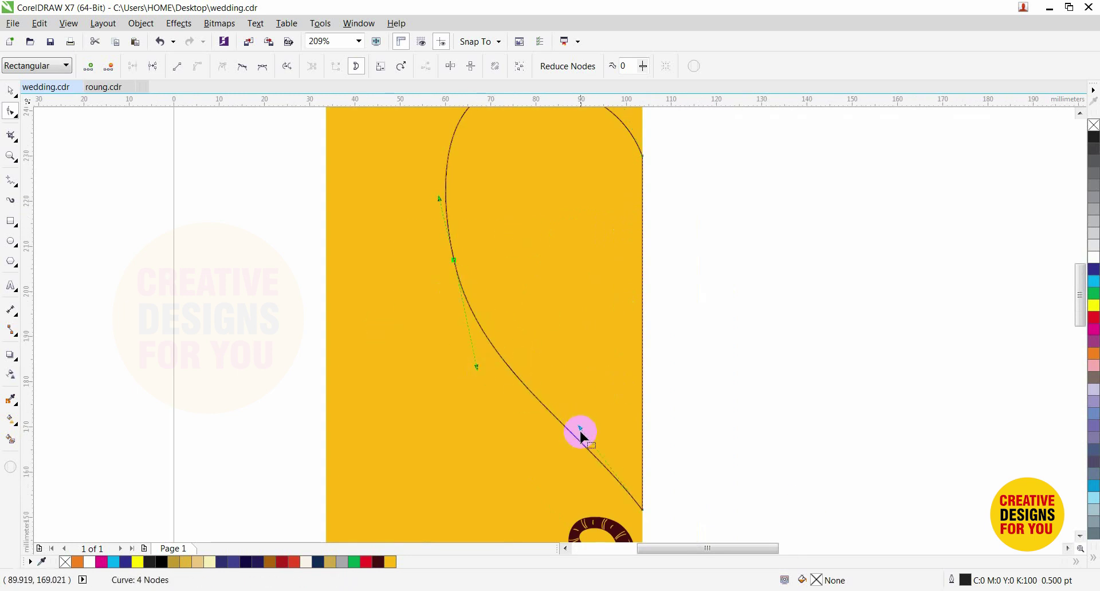
{"action": "left_click_drag", "start_coordinate": [580, 431], "coordinate": [561, 449]}
{"action": "key", "text": "space"}
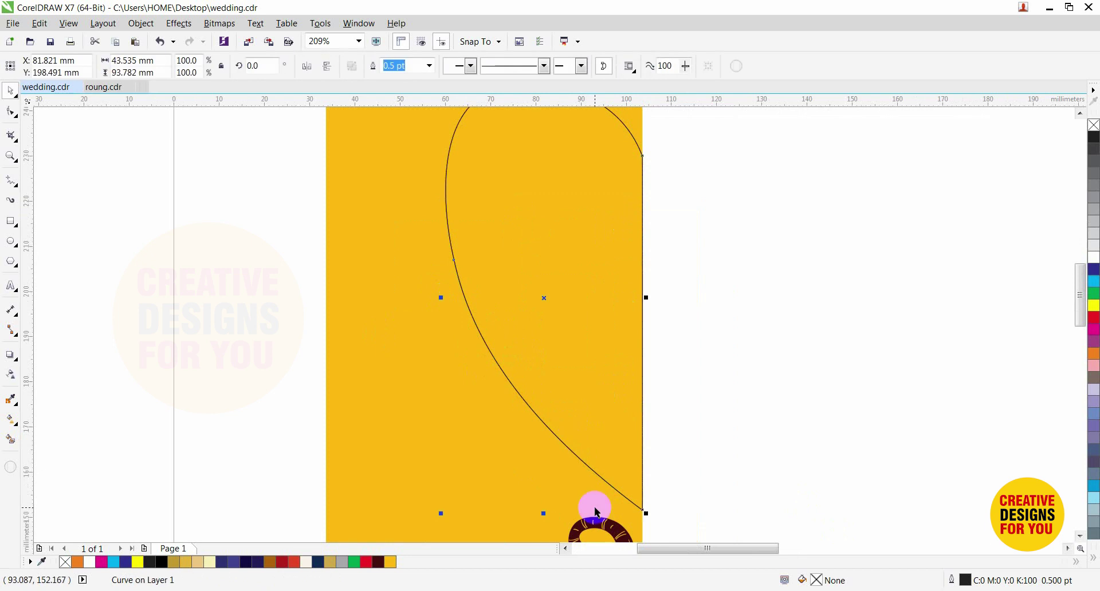
Step: Fill the teardrop shape with black and remove its outline
{"action": "scroll", "coordinate": [651, 361], "scroll_direction": "down", "scroll_amount": 2}
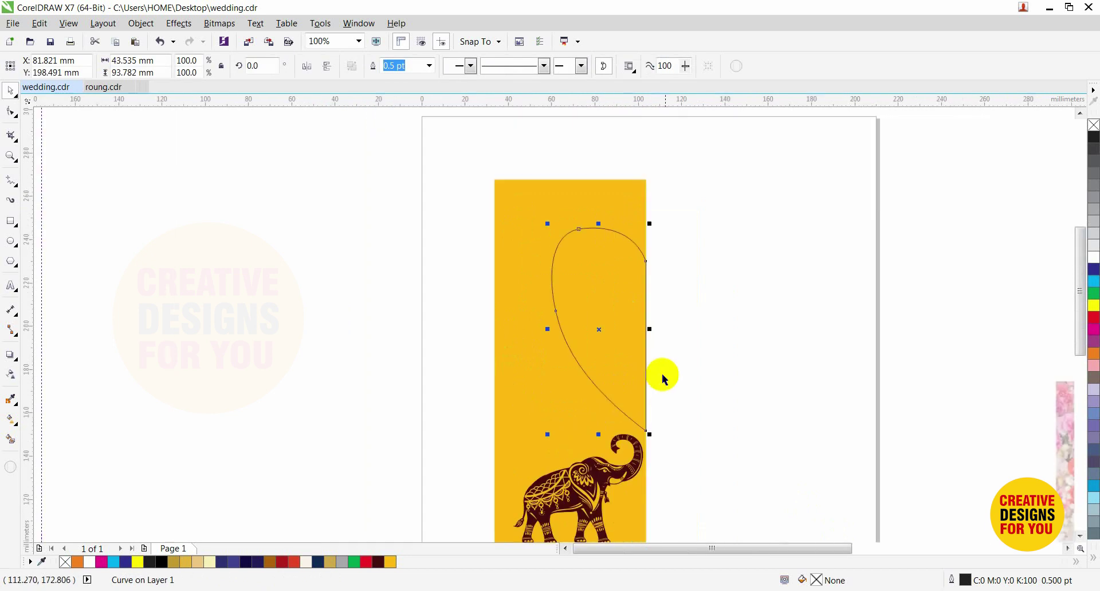
{"action": "left_click", "coordinate": [1093, 138]}
{"action": "right_click", "coordinate": [1093, 125]}
{"action": "scroll", "coordinate": [631, 358], "scroll_direction": "up", "scroll_amount": 2}
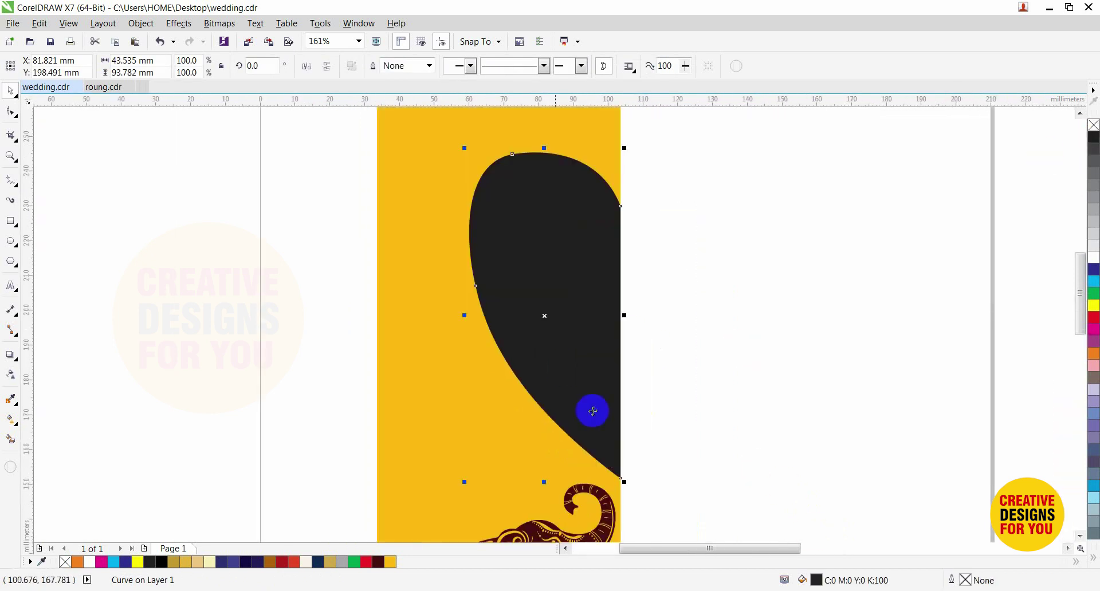
Step: Scale the black teardrop down to about 90.5% and adjust its top and left nodes for a rounder upper body
{"action": "left_click_drag", "start_coordinate": [466, 147], "coordinate": [532, 205]}
{"action": "key", "text": "space"}
{"action": "double_click", "coordinate": [543, 184]}
{"action": "left_click_drag", "start_coordinate": [490, 305], "coordinate": [474, 291]}
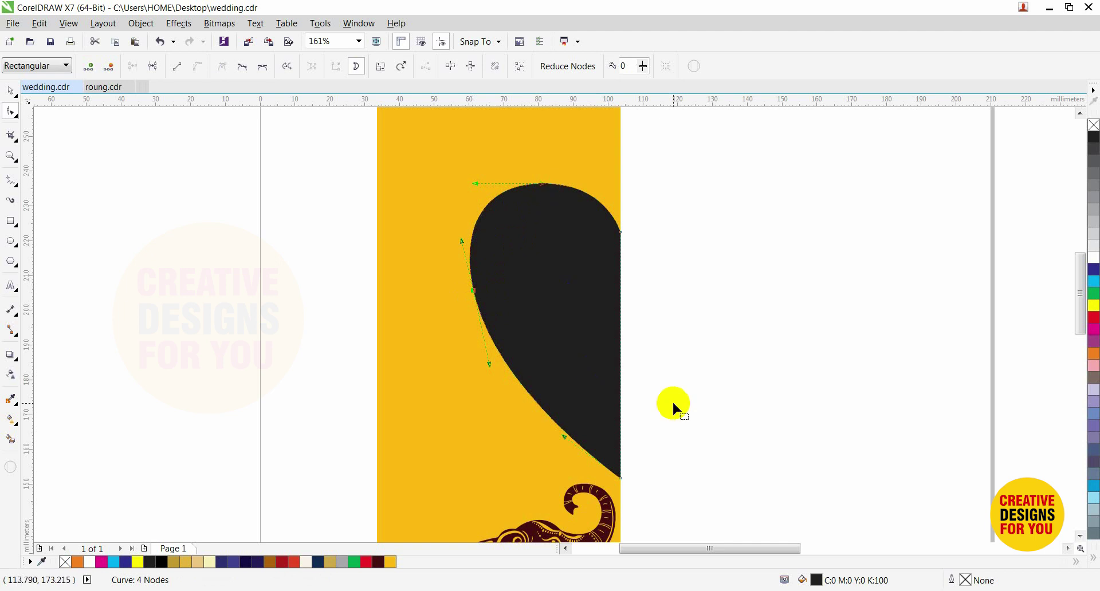
Step: Reshape the teardrop's lower curve into an S-bend flowing down to its tip above the trunk
{"action": "left_click", "coordinate": [581, 436]}
{"action": "left_click_drag", "start_coordinate": [562, 437], "coordinate": [593, 408]}
{"action": "key", "text": "space"}
{"action": "left_click", "coordinate": [588, 304]}
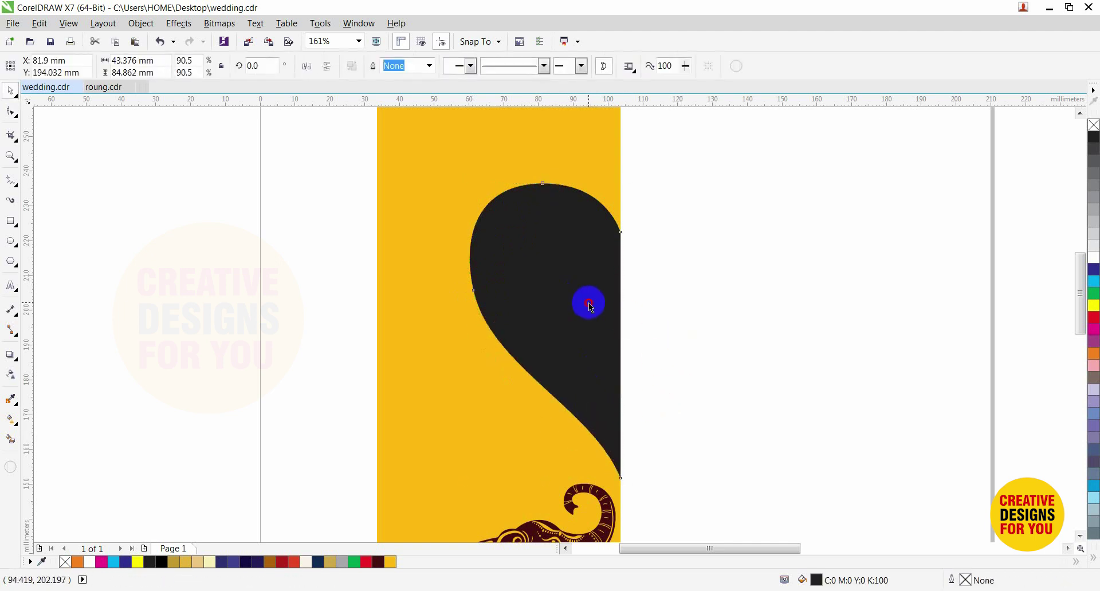
Step: Shorten the top node's left control handle to refine the rounded top of the teardrop
{"action": "scroll", "coordinate": [601, 292], "scroll_direction": "down", "scroll_amount": 2}
{"action": "scroll", "coordinate": [474, 268], "scroll_direction": "up", "scroll_amount": 3}
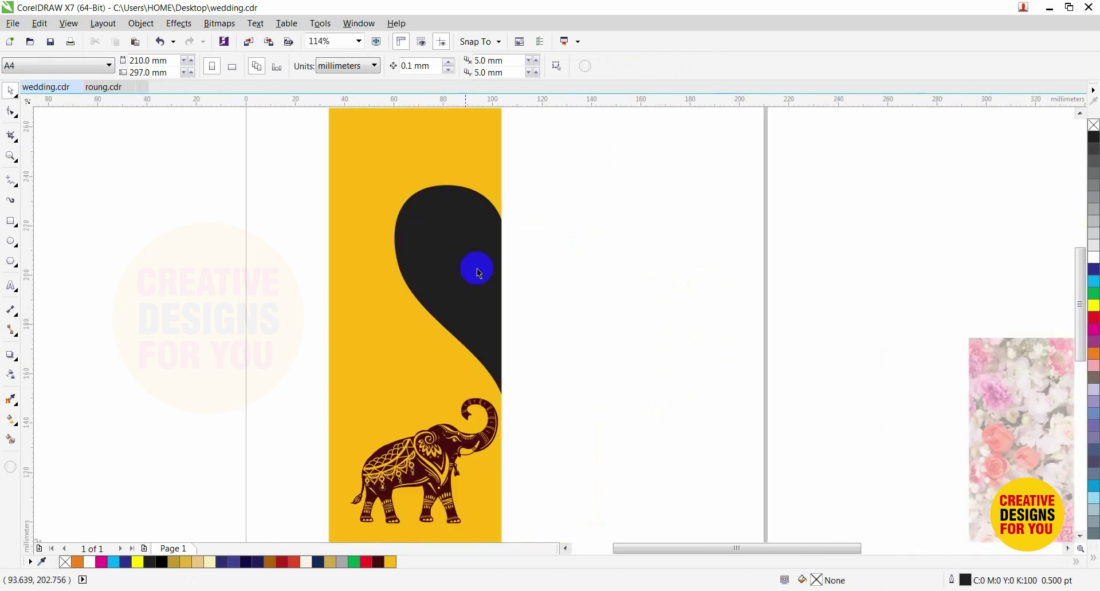
{"action": "scroll", "coordinate": [664, 339], "scroll_direction": "up", "scroll_amount": 3}
{"action": "key", "text": "F10"}
{"action": "left_click_drag", "start_coordinate": [371, 149], "coordinate": [471, 209]}
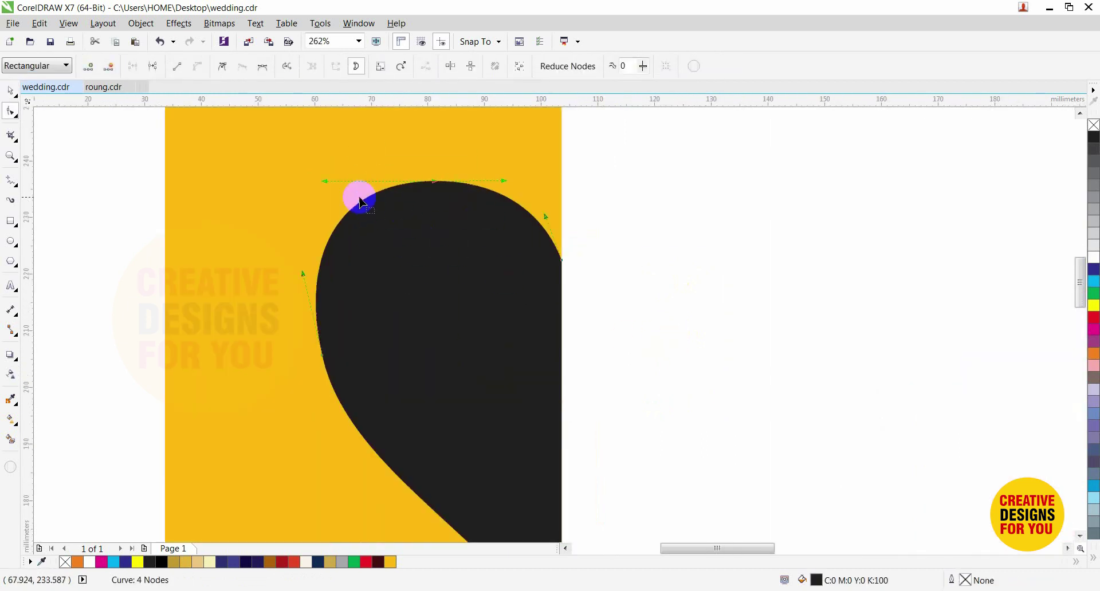
{"action": "left_click_drag", "start_coordinate": [325, 182], "coordinate": [346, 181]}
{"action": "key", "text": "space"}
{"action": "left_click", "coordinate": [651, 317]}
Step: Scale the black teardrop up proportionally to about 44.2 mm wide and 87 mm high
{"action": "scroll", "coordinate": [651, 317], "scroll_direction": "down", "scroll_amount": 2}
{"action": "key", "text": "F2"}
{"action": "left_click_drag", "start_coordinate": [485, 205], "coordinate": [705, 434]}
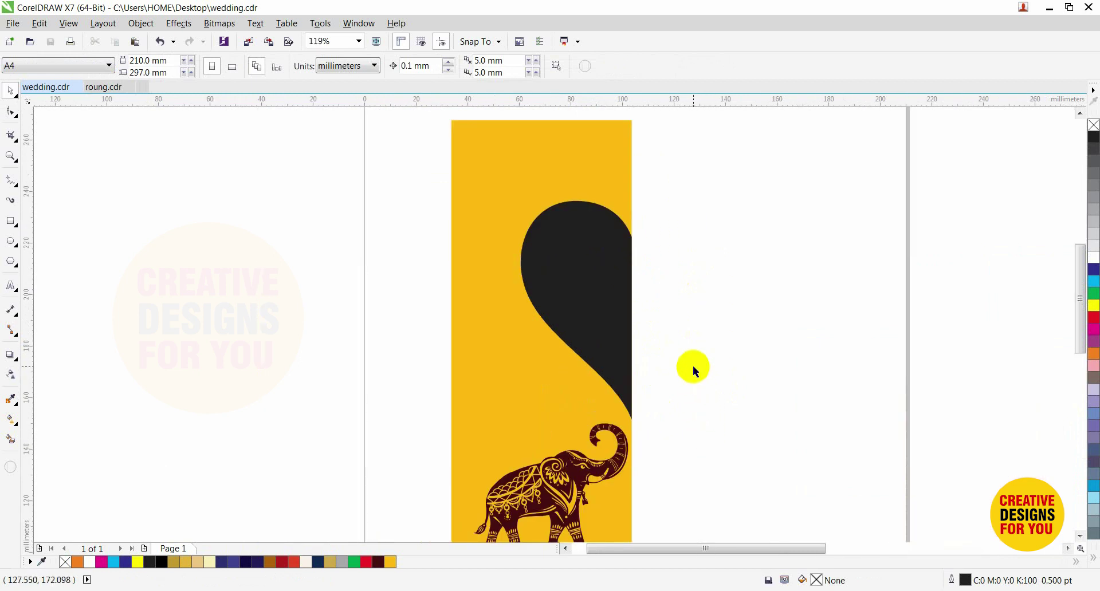
{"action": "left_click", "coordinate": [579, 298]}
{"action": "scroll", "coordinate": [568, 277], "scroll_direction": "down", "scroll_amount": 2}
{"action": "left_click_drag", "start_coordinate": [512, 246], "coordinate": [696, 413]}
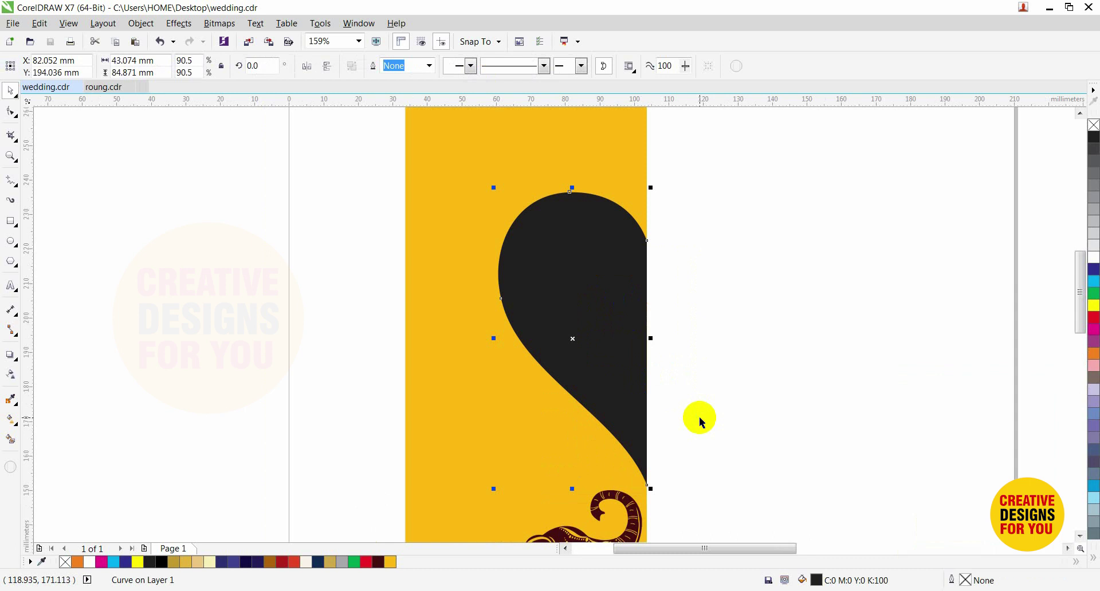
{"action": "scroll", "coordinate": [631, 351], "scroll_direction": "down", "scroll_amount": 2}
{"action": "left_click_drag", "start_coordinate": [506, 273], "coordinate": [728, 468]}
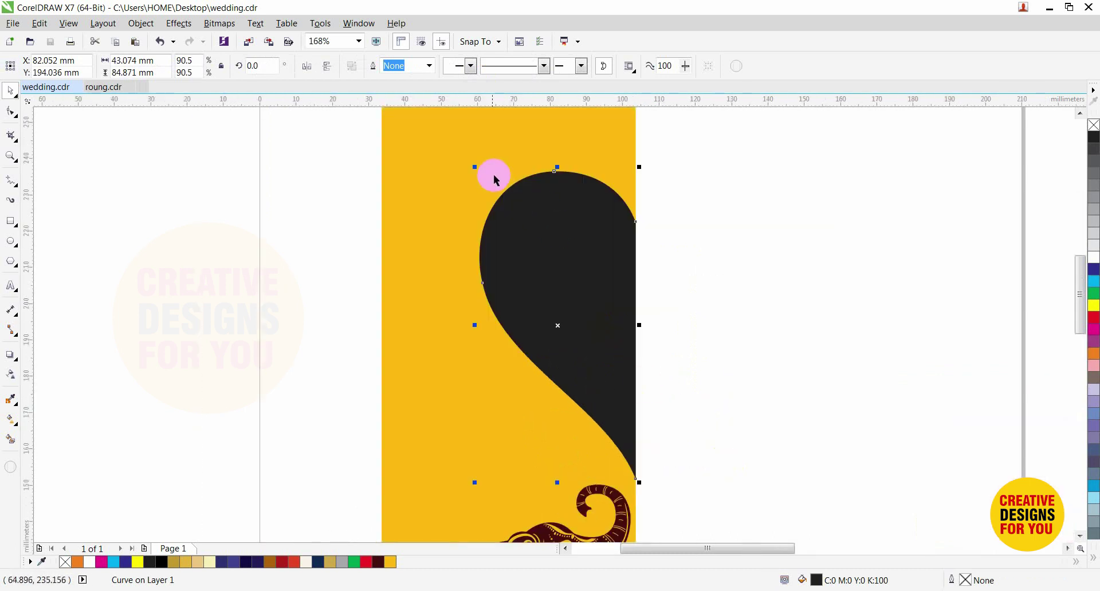
{"action": "left_click_drag", "start_coordinate": [475, 167], "coordinate": [471, 159]}
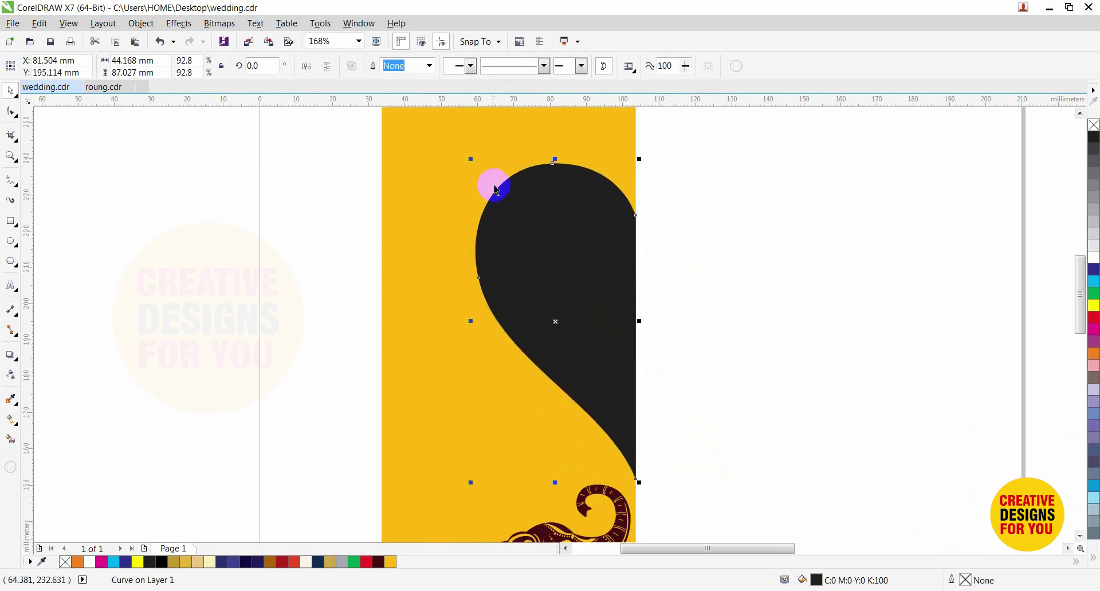
Step: Create a smaller teardrop copy about 42.8 mm wide, fill it with 90% black and centre it vertically on the black teardrop
{"action": "left_click_drag", "start_coordinate": [473, 159], "coordinate": [478, 164]}
{"action": "left_click", "coordinate": [1089, 161]}
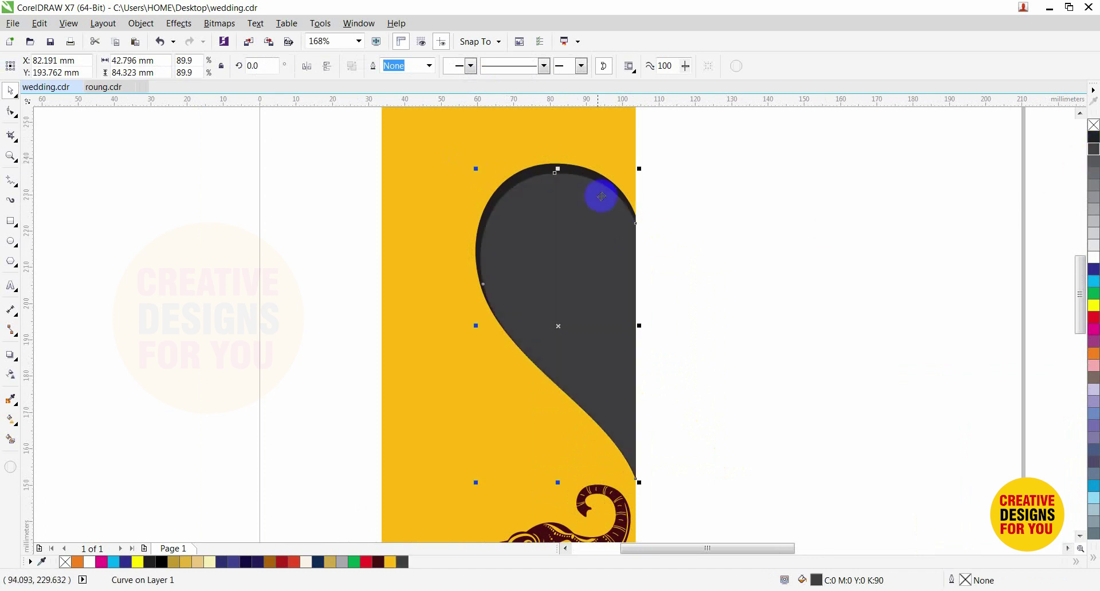
{"action": "left_click", "coordinate": [579, 171], "text": "shift"}
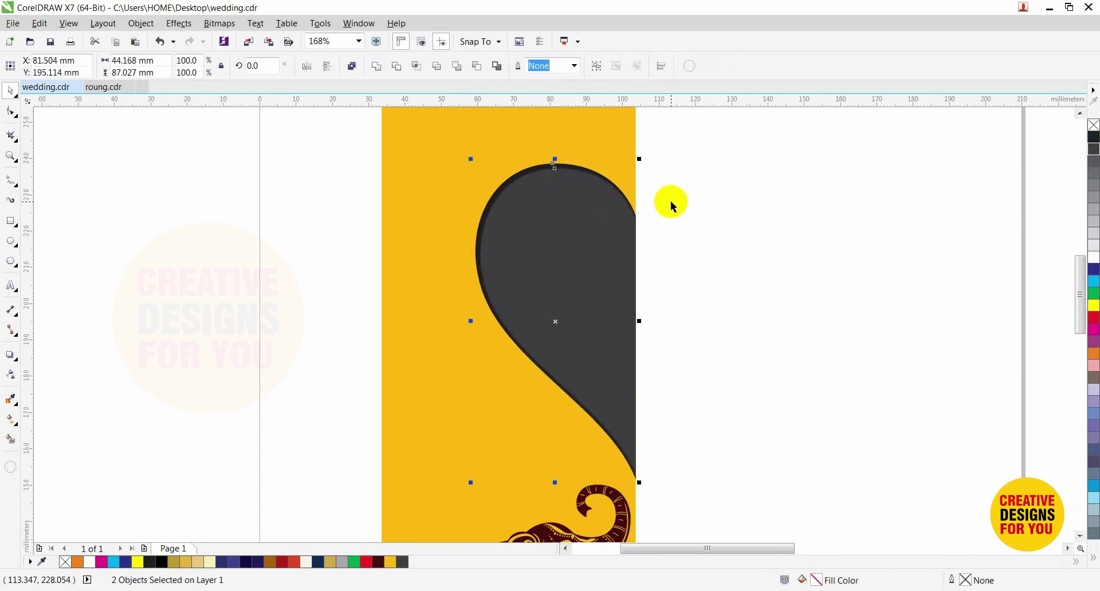
Step: Raise the lower edge of the dark grey teardrop, reducing its height to about 83.6 mm
{"action": "left_click", "coordinate": [584, 242]}
{"action": "left_click_drag", "start_coordinate": [411, 347], "coordinate": [718, 494]}
{"action": "left_click_drag", "start_coordinate": [526, 475], "coordinate": [528, 467]}
Step: Move the grey teardrop's upper node on the card's edge down so the black border is even around the curve
{"action": "scroll", "coordinate": [660, 367], "scroll_direction": "down", "scroll_amount": 2}
{"action": "key", "text": "F2"}
{"action": "left_click_drag", "start_coordinate": [507, 136], "coordinate": [722, 236]}
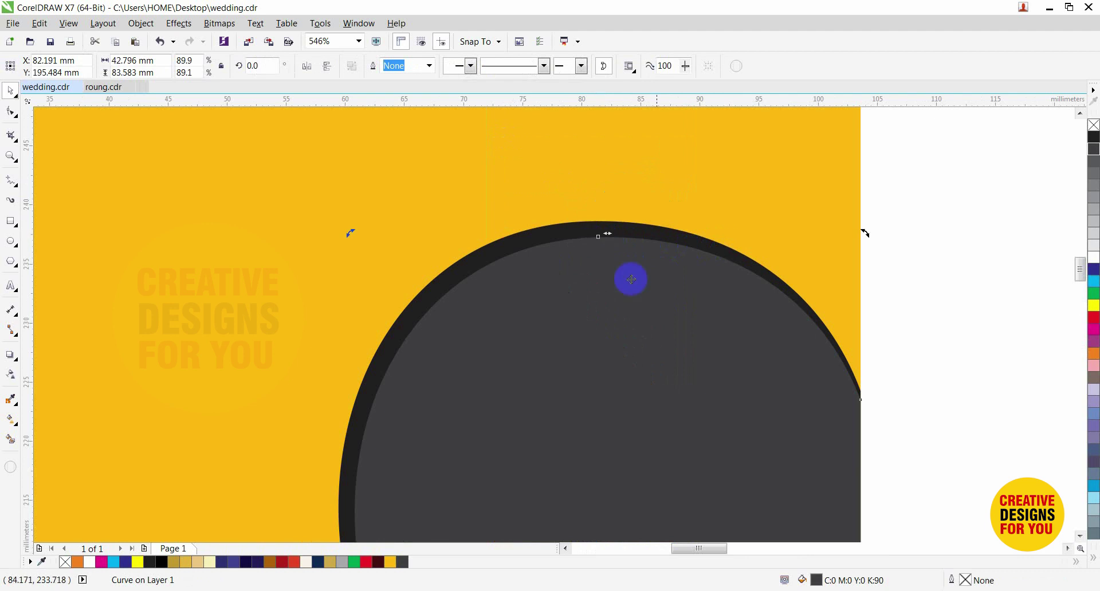
{"action": "key", "text": "F10"}
{"action": "left_click_drag", "start_coordinate": [862, 401], "coordinate": [863, 415]}
{"action": "key", "text": "space"}
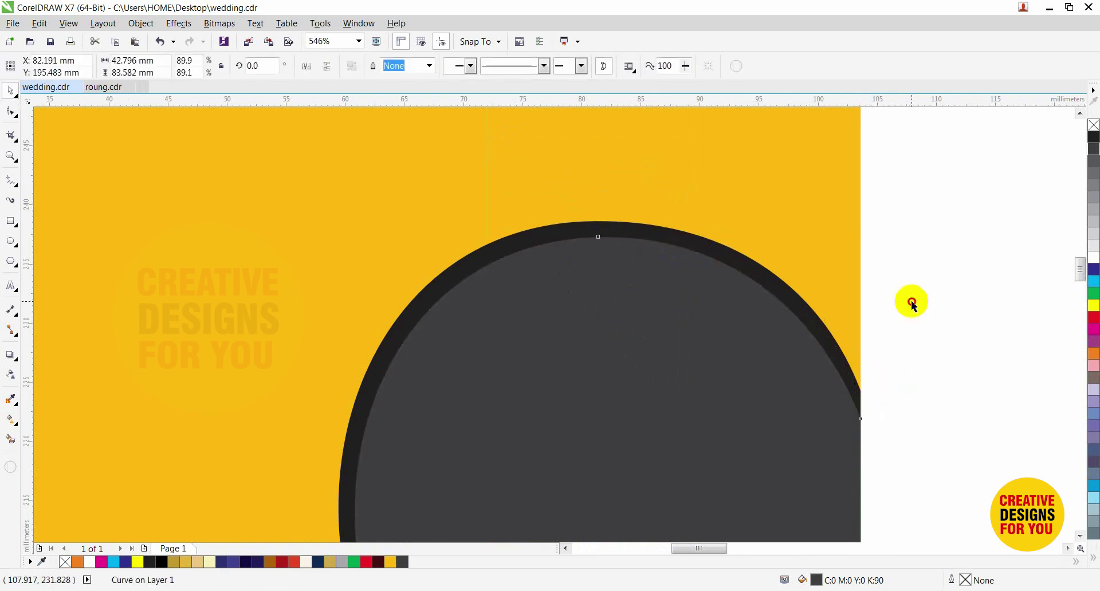
{"action": "left_click", "coordinate": [913, 303]}
Step: Apply a one-step outside contour of about 2 mm to the black teardrop
{"action": "scroll", "coordinate": [949, 354], "scroll_direction": "down", "scroll_amount": 4}
{"action": "scroll", "coordinate": [946, 523], "scroll_direction": "up", "scroll_amount": 1}
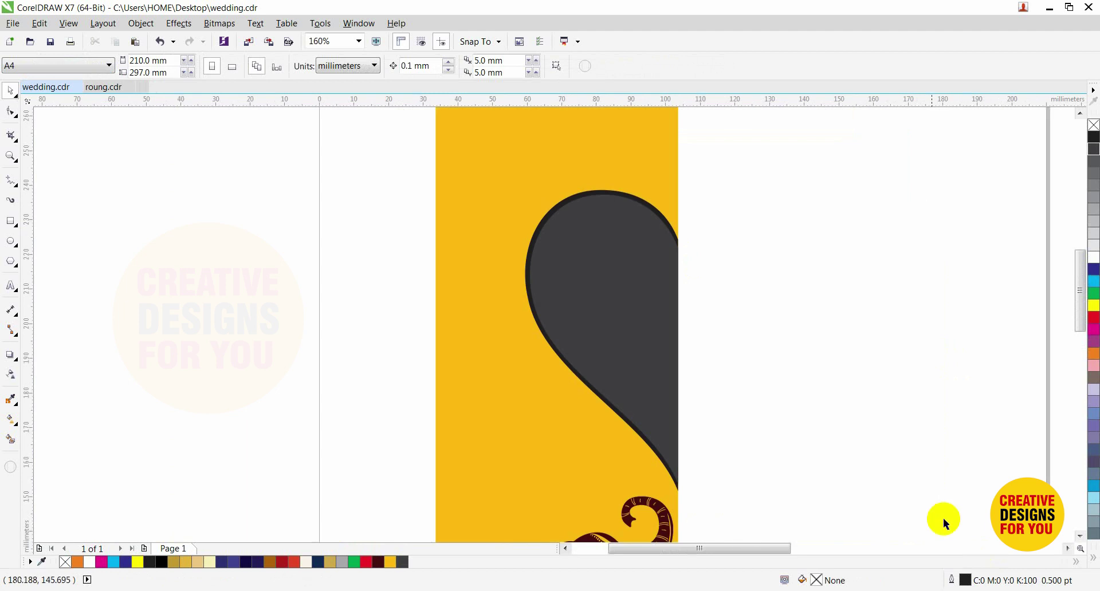
{"action": "left_click", "coordinate": [615, 196]}
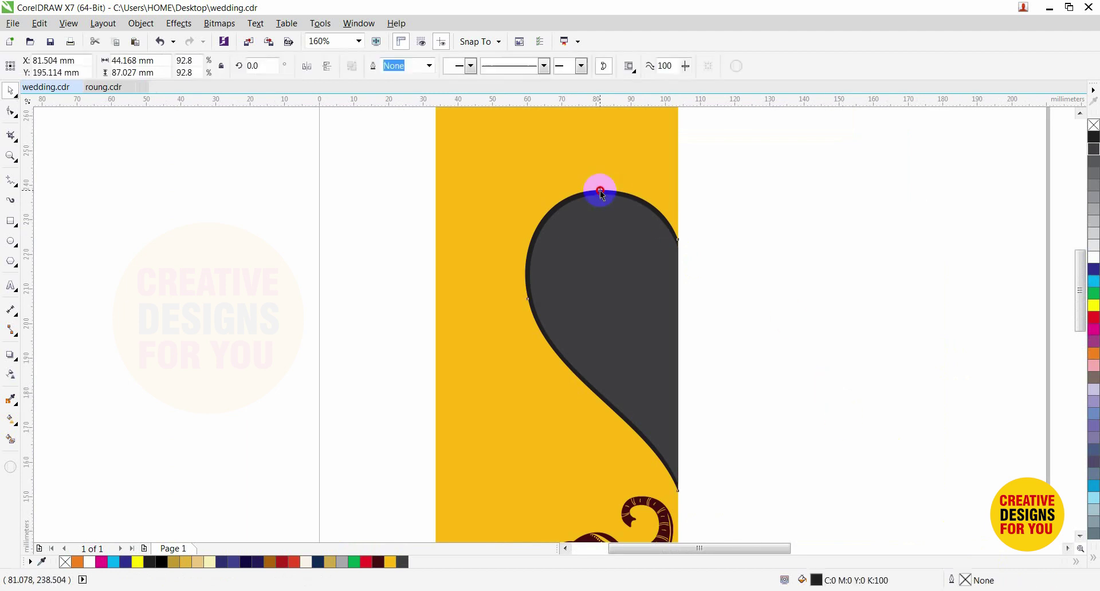
{"action": "left_click", "coordinate": [17, 363]}
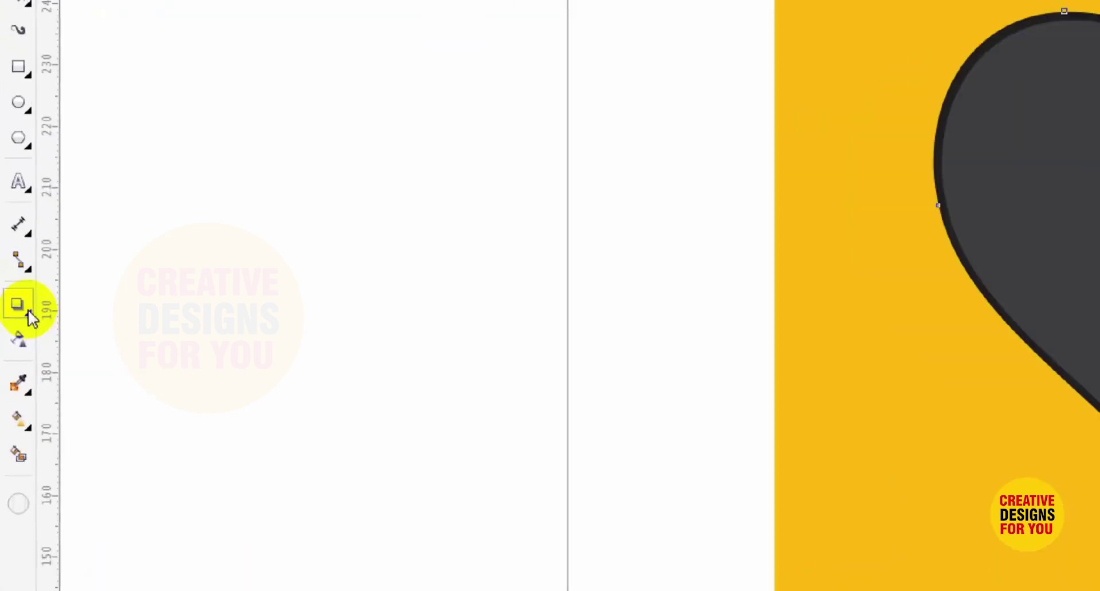
{"action": "left_click", "coordinate": [32, 301]}
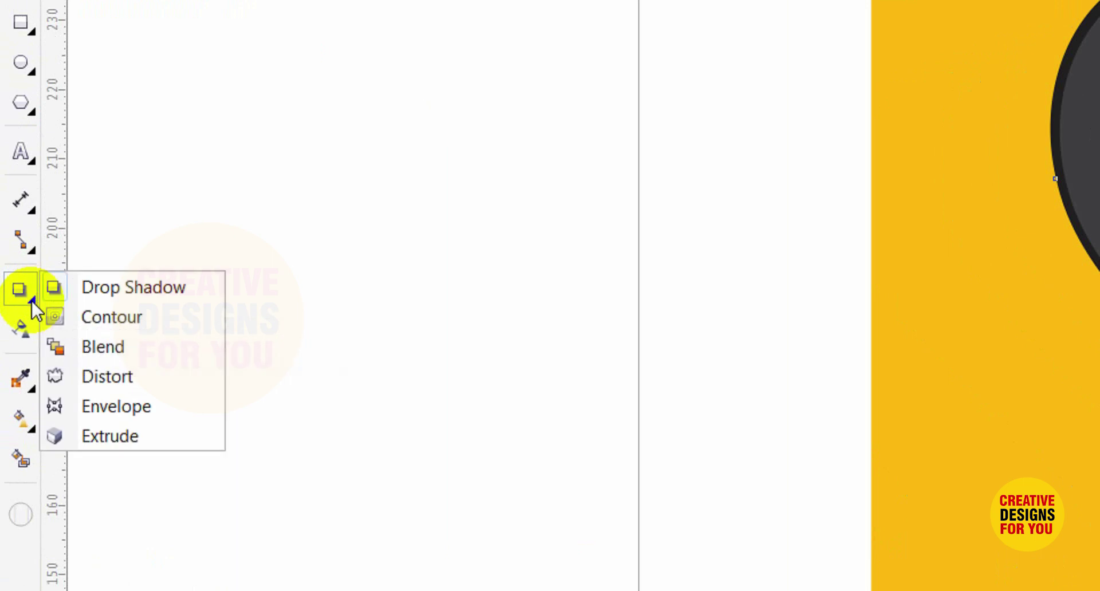
{"action": "left_click", "coordinate": [60, 314]}
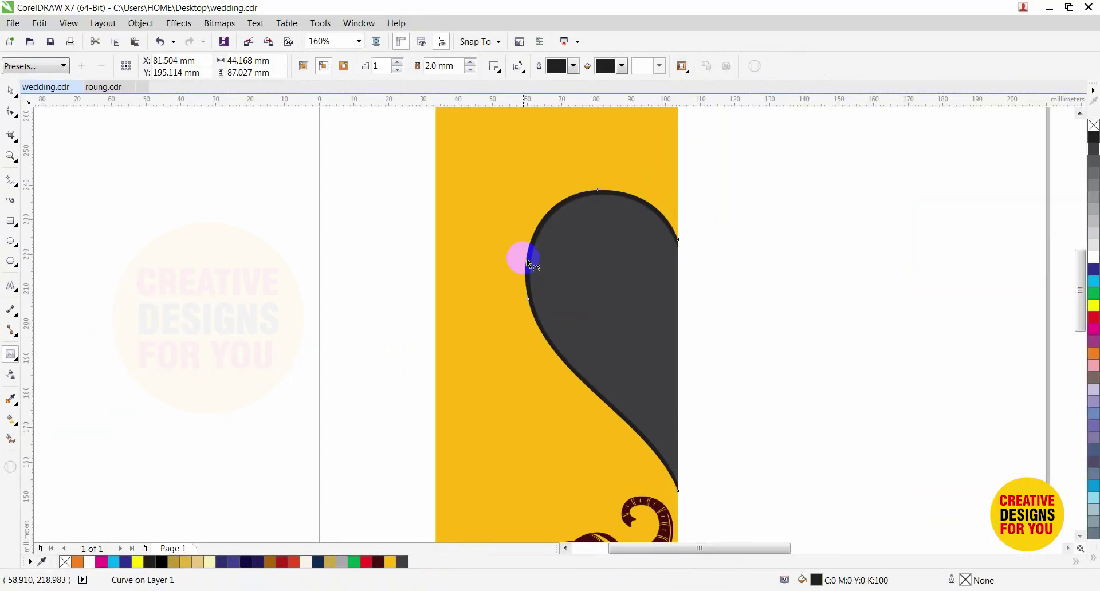
{"action": "left_click_drag", "start_coordinate": [527, 260], "coordinate": [520, 259]}
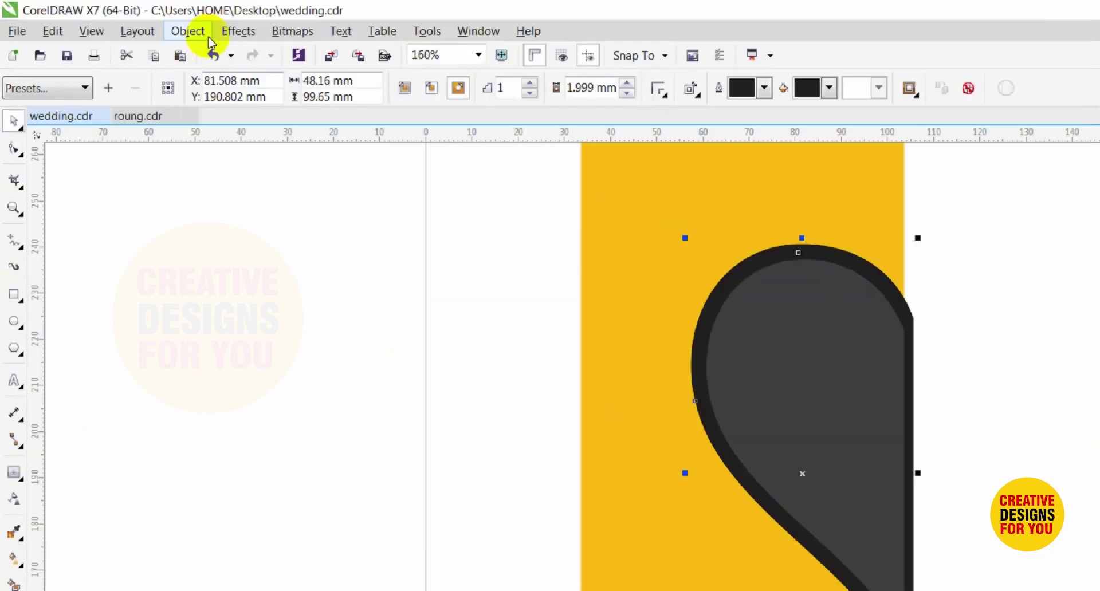
Step: Break the contour group apart and give the outer contour shape a black hairline outline with no fill
{"action": "left_click", "coordinate": [141, 23]}
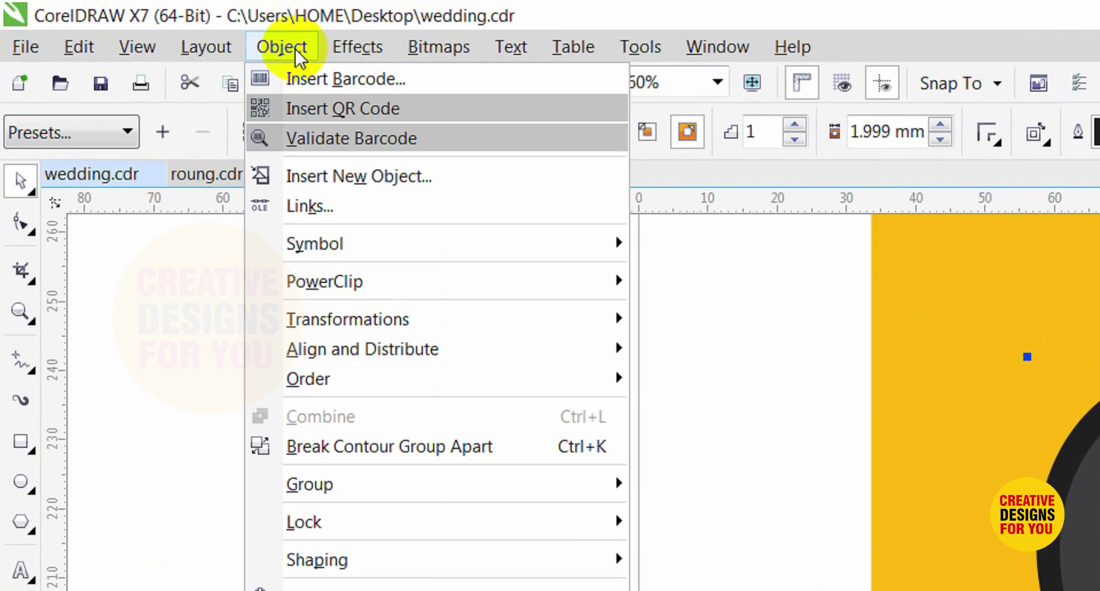
{"action": "left_click", "coordinate": [390, 446]}
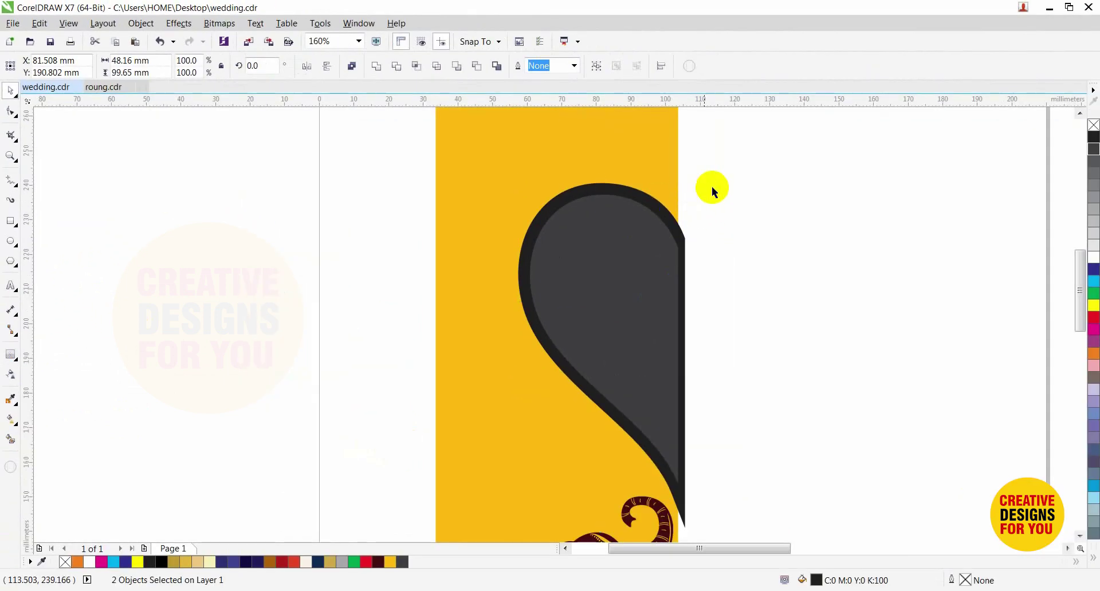
{"action": "left_click", "coordinate": [714, 192]}
{"action": "left_click", "coordinate": [642, 193]}
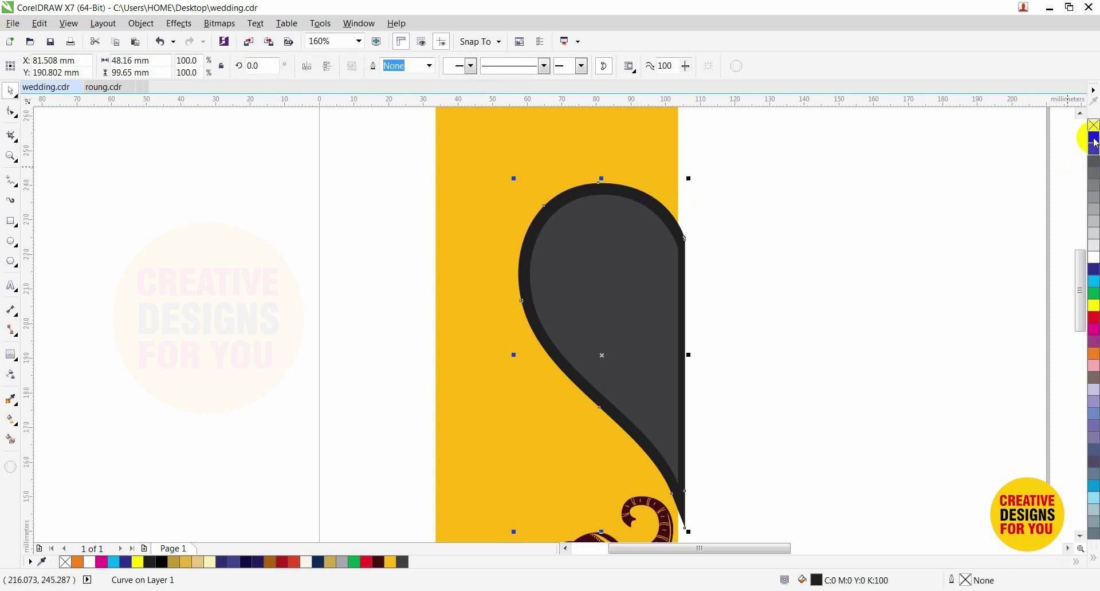
{"action": "right_click", "coordinate": [1093, 138]}
{"action": "left_click", "coordinate": [1093, 125]}
Step: Add a node near the outer contour's lower tip and break the path apart at a node on its straight vertical edge
{"action": "key", "text": "F2"}
{"action": "left_click_drag", "start_coordinate": [534, 162], "coordinate": [725, 284]}
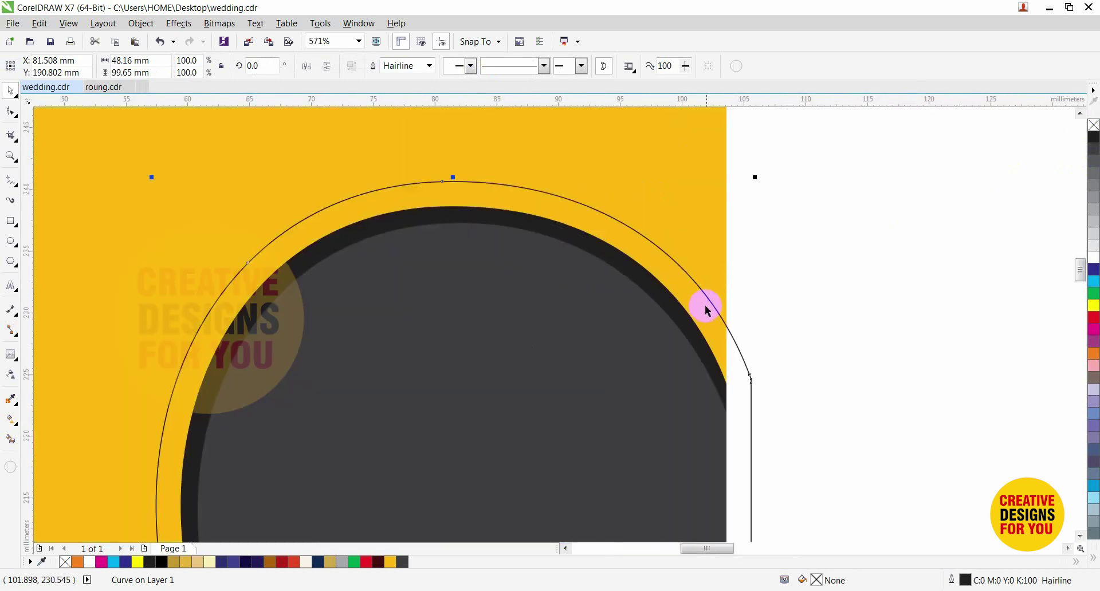
{"action": "left_click", "coordinate": [11, 111]}
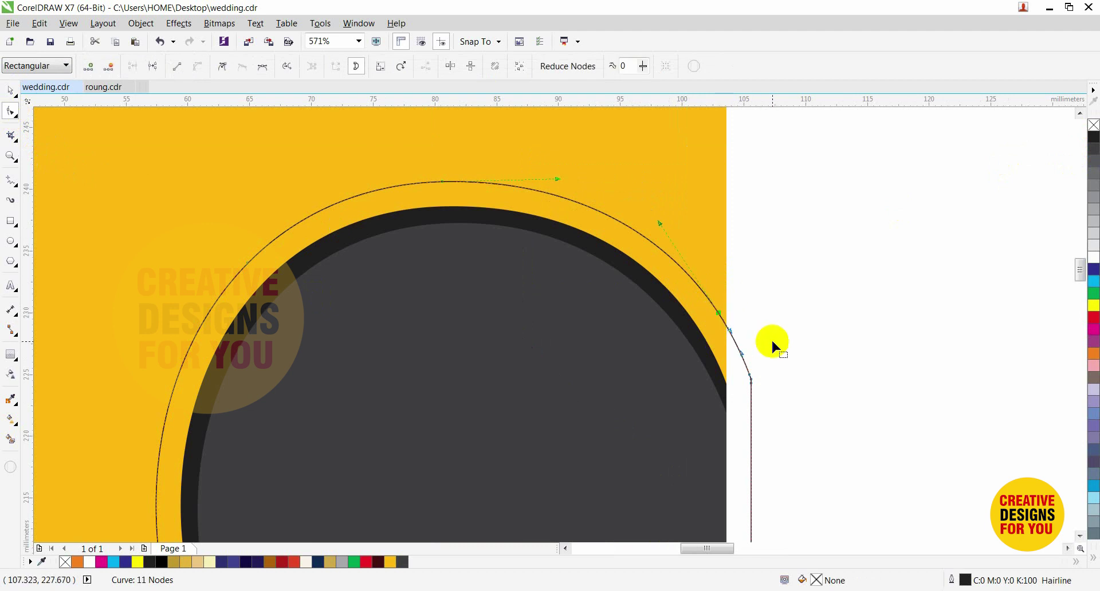
{"action": "key", "text": "Delete"}
{"action": "key", "text": "ctrl+z"}
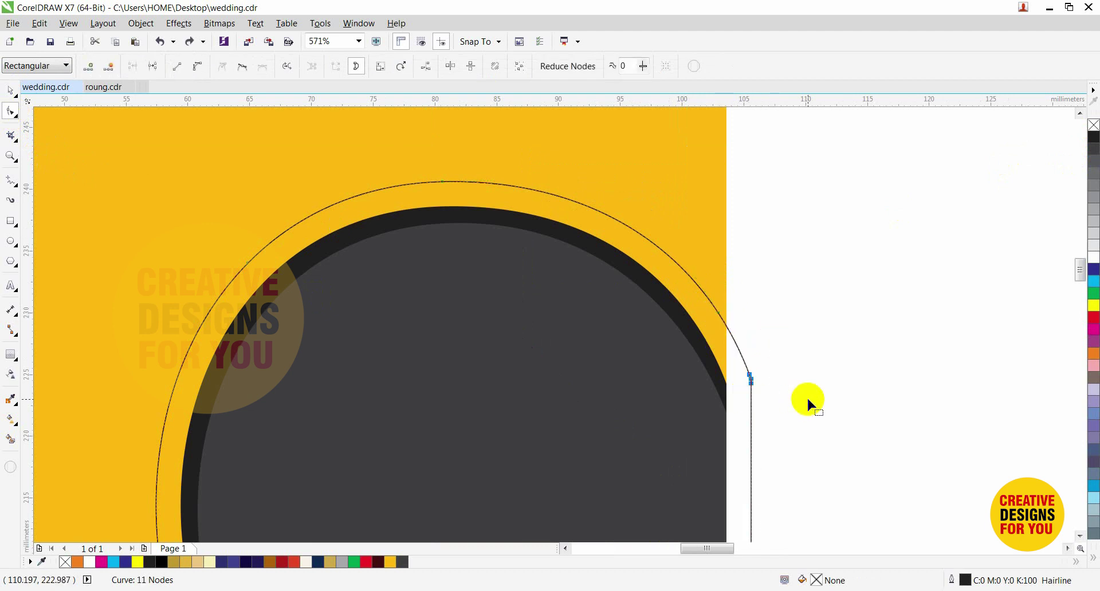
{"action": "scroll", "coordinate": [806, 399], "scroll_direction": "down", "scroll_amount": 7}
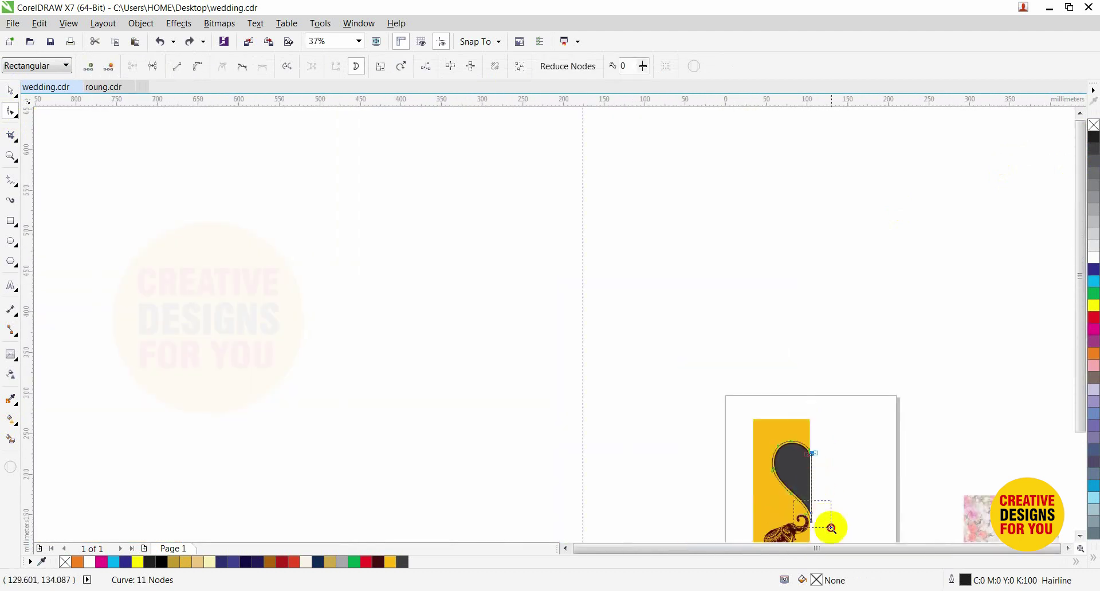
{"action": "scroll", "coordinate": [825, 522], "scroll_direction": "up", "scroll_amount": 7}
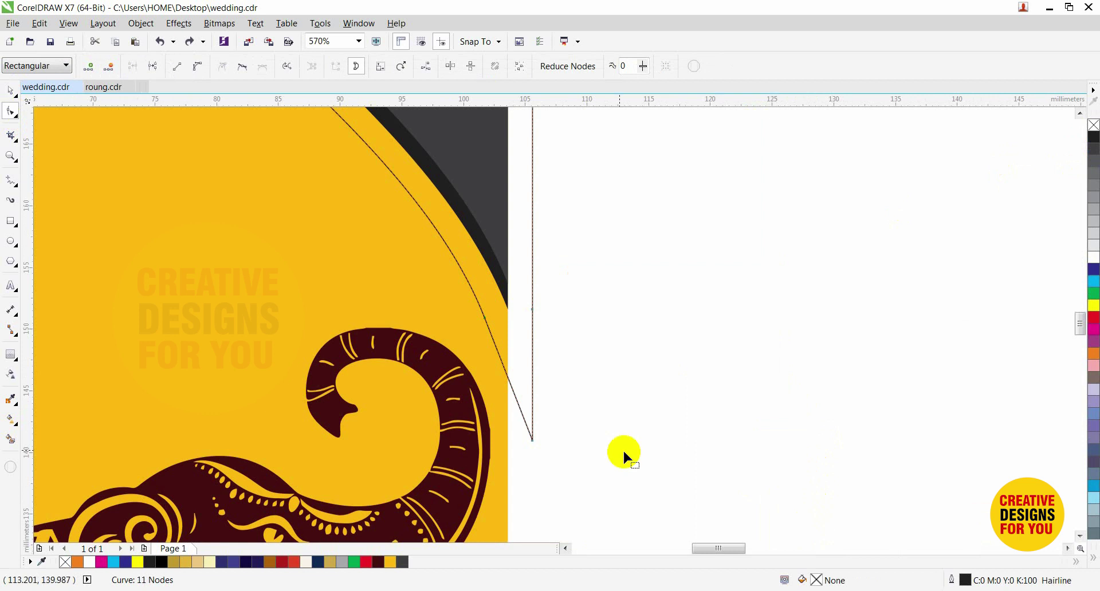
{"action": "double_click", "coordinate": [493, 339]}
{"action": "right_click", "coordinate": [533, 310]}
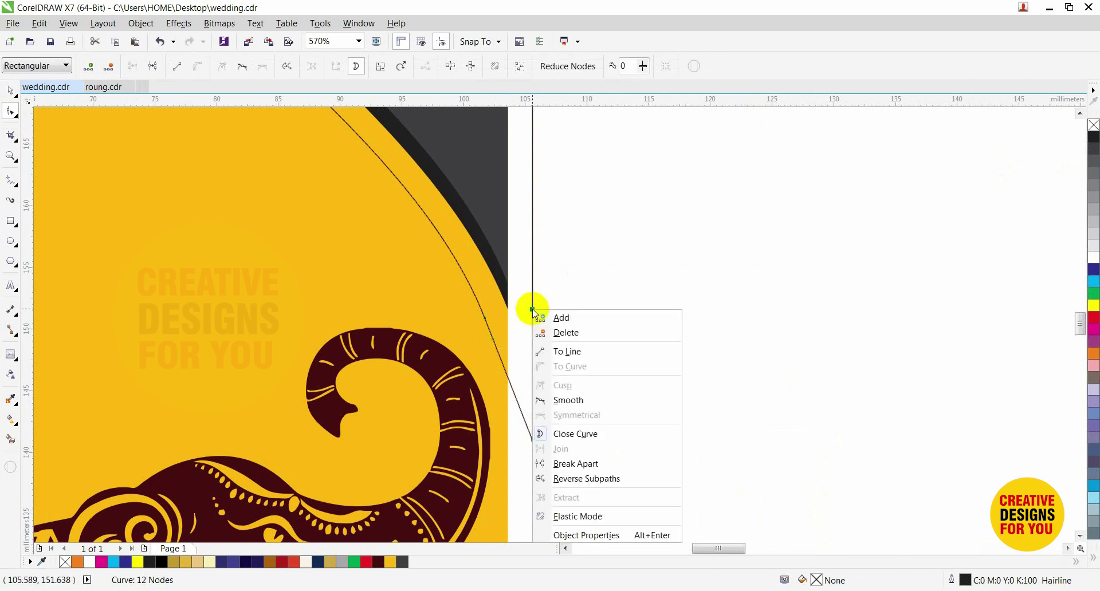
{"action": "left_click", "coordinate": [581, 462]}
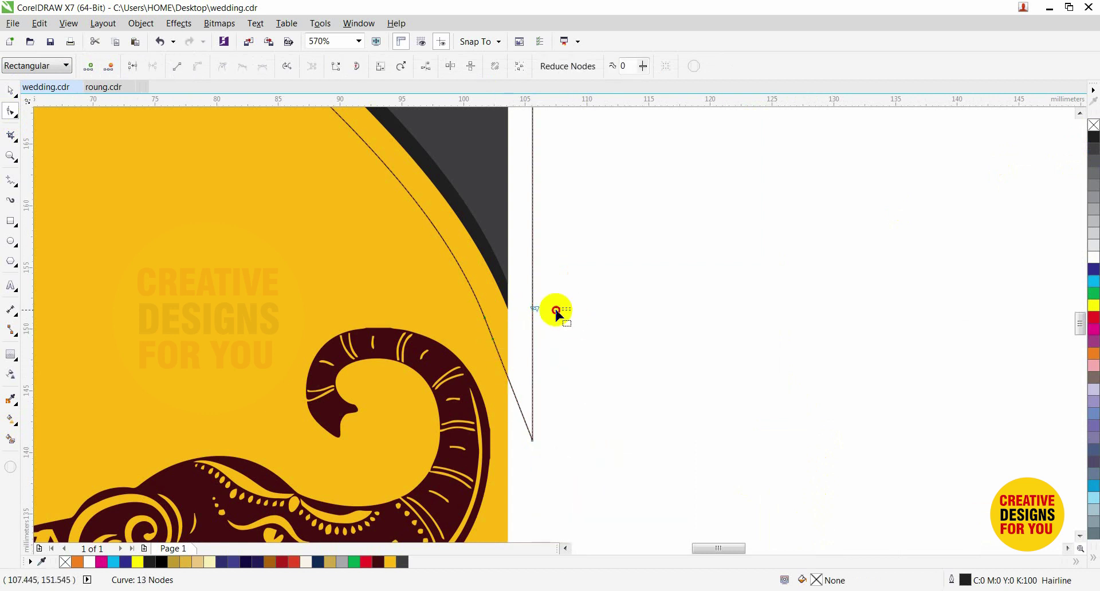
Step: Delete the contour's straight vertical edge and the tip node protruding beyond the card beside the trunk
{"action": "left_click_drag", "start_coordinate": [571, 308], "coordinate": [528, 321]}
{"action": "left_click_drag", "start_coordinate": [550, 427], "coordinate": [523, 462]}
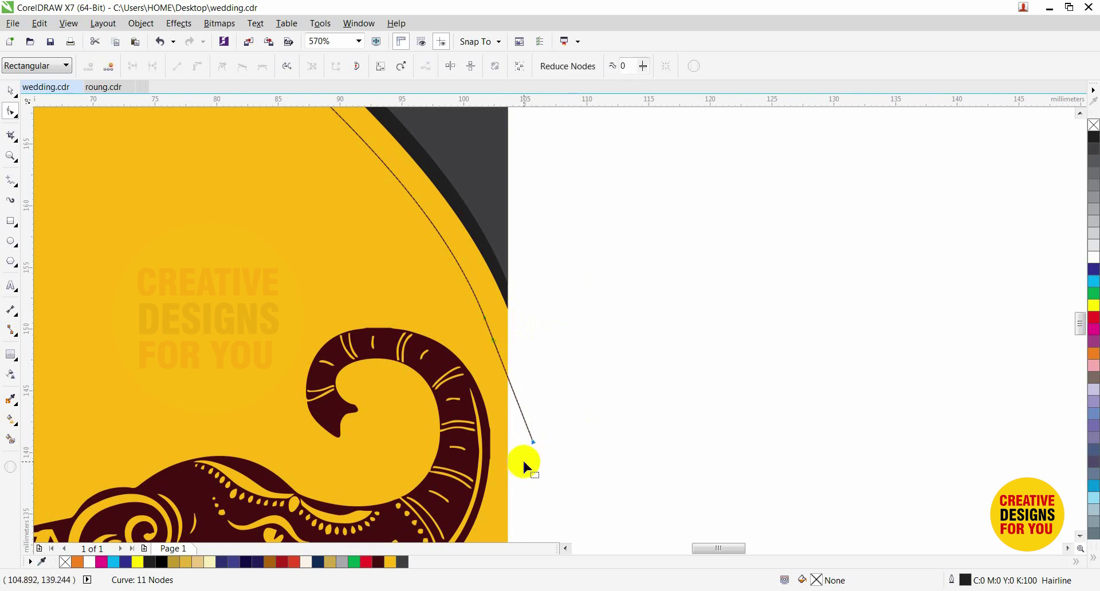
{"action": "key", "text": "Delete"}
Step: Delete the nodes at the contour's upper end that protrude beyond the card's edge, leaving an open curve
{"action": "scroll", "coordinate": [631, 298], "scroll_direction": "down", "scroll_amount": 6}
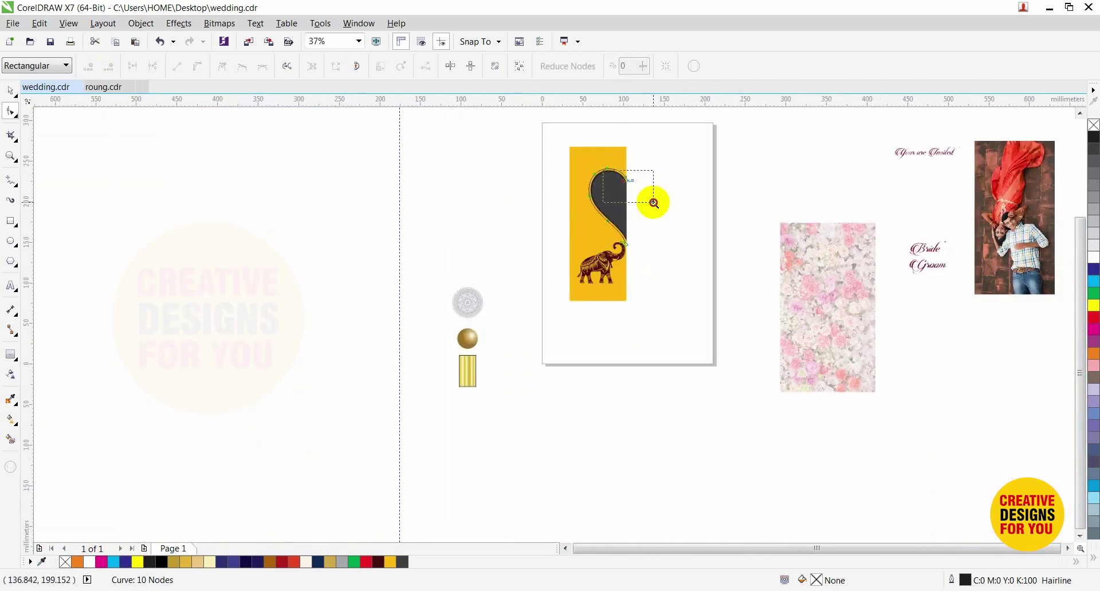
{"action": "scroll", "coordinate": [647, 198], "scroll_direction": "up", "scroll_amount": 6}
{"action": "left_click_drag", "start_coordinate": [624, 208], "coordinate": [541, 284]}
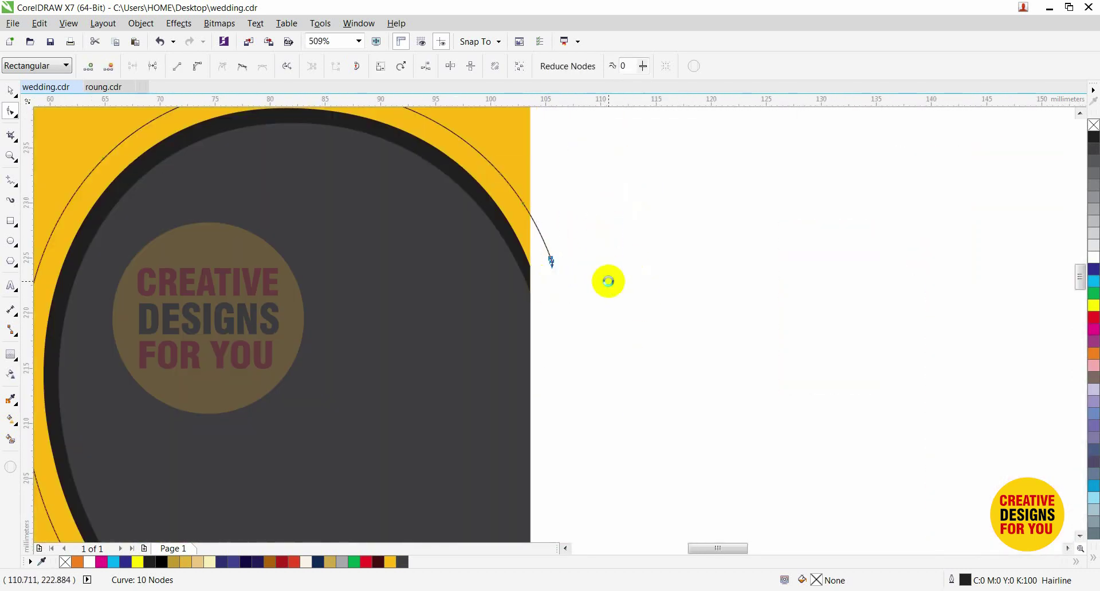
{"action": "key", "text": "Delete"}
{"action": "key", "text": "space"}
{"action": "scroll", "coordinate": [609, 280], "scroll_direction": "down", "scroll_amount": 4}
{"action": "left_click", "coordinate": [660, 225]}
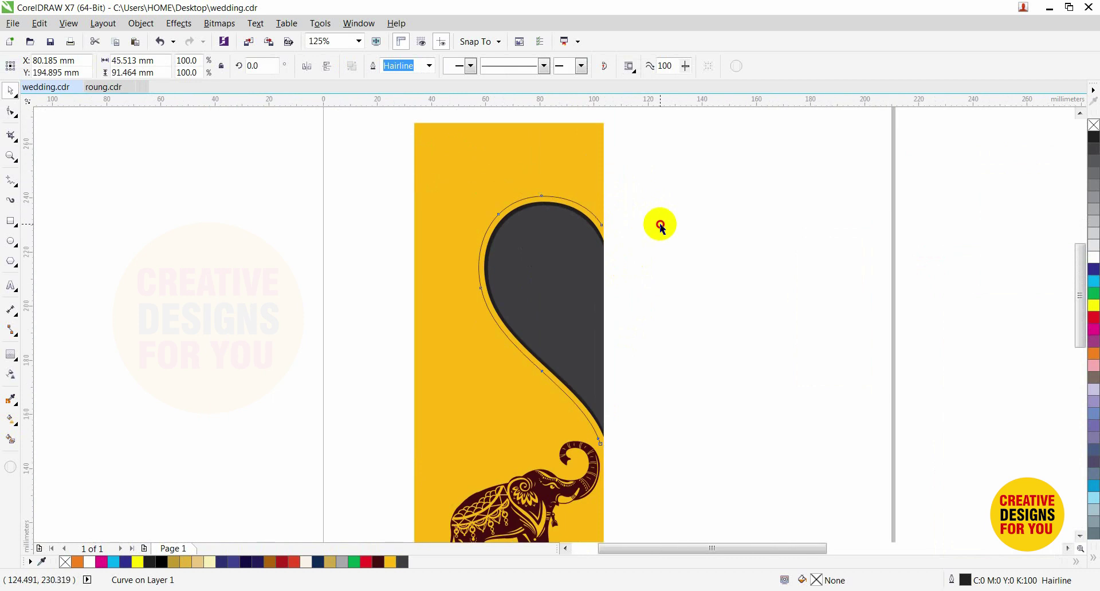
Step: Add the artistic text "..." on the empty area beside the card
{"action": "key", "text": "F2"}
{"action": "left_click_drag", "start_coordinate": [383, 175], "coordinate": [742, 449]}
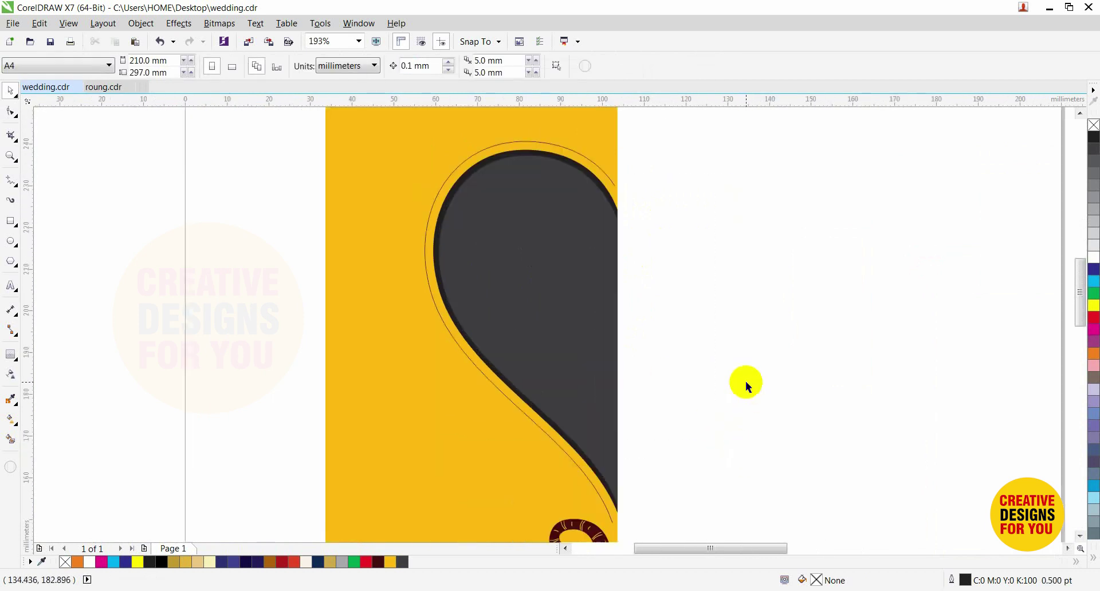
{"action": "key", "text": "F8"}
{"action": "left_click", "coordinate": [712, 339]}
{"action": "type", "text": "..."}
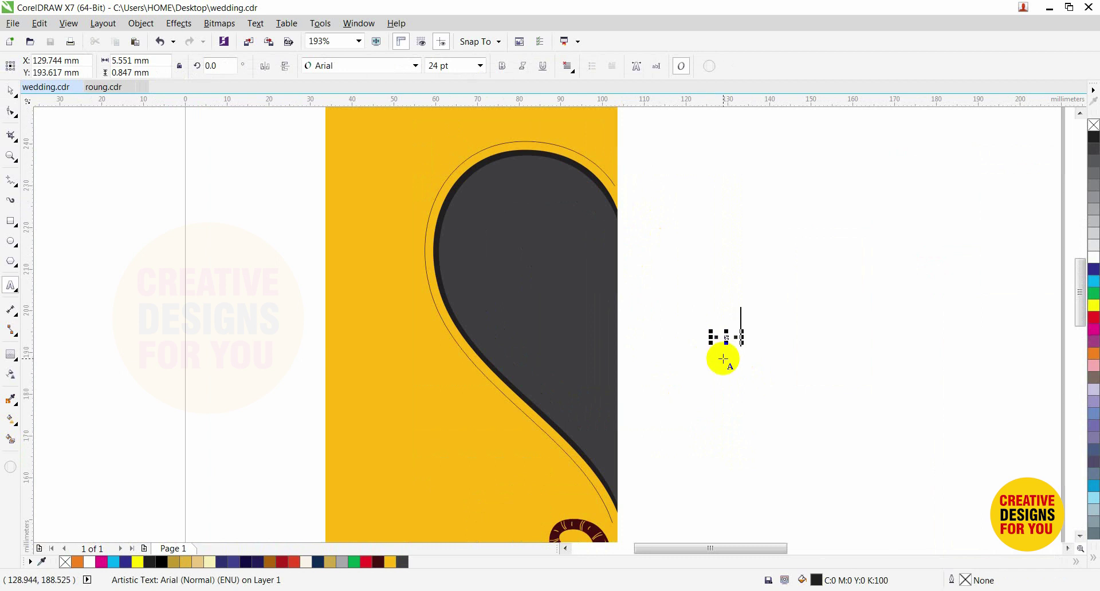
{"action": "key", "text": "ctrl+space"}
Step: Set the font of the three dots to Bauhaus 93
{"action": "left_click", "coordinate": [416, 66]}
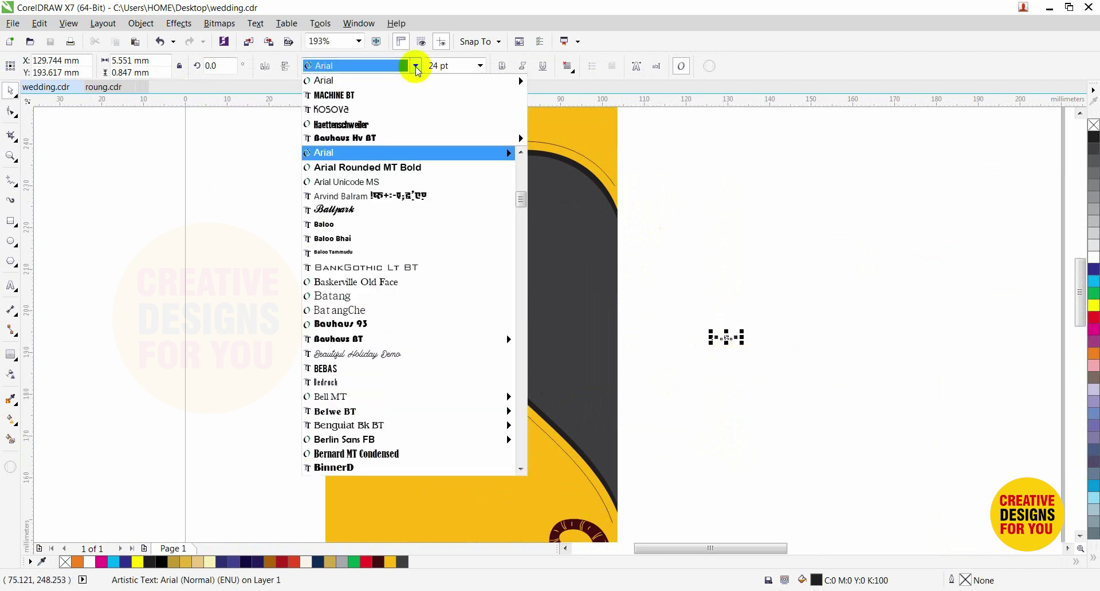
{"action": "mouse_move", "coordinate": [365, 154]}
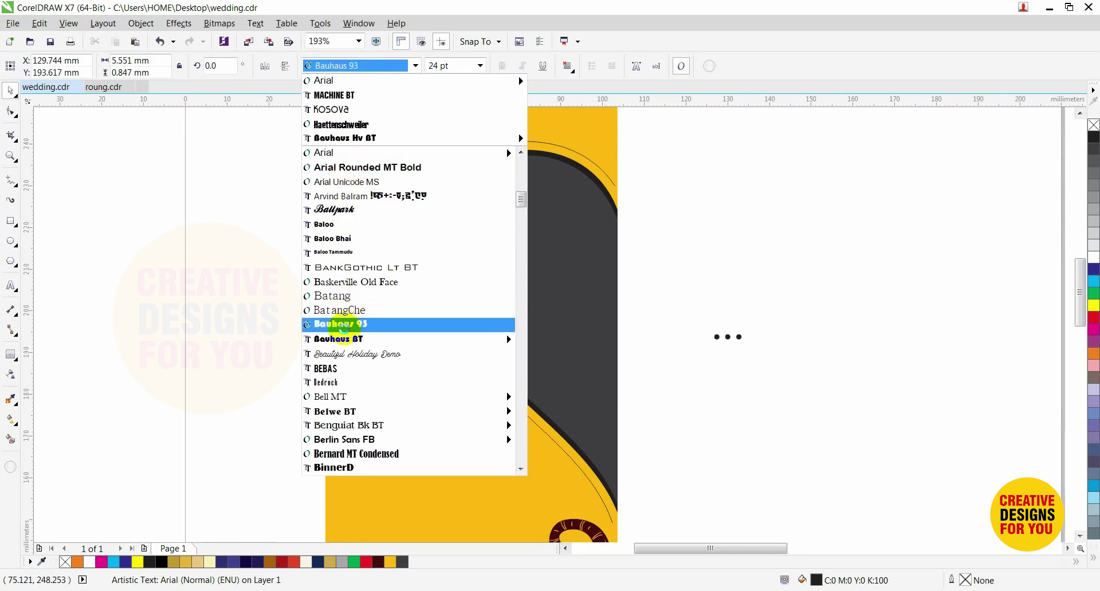
{"action": "left_click", "coordinate": [342, 325]}
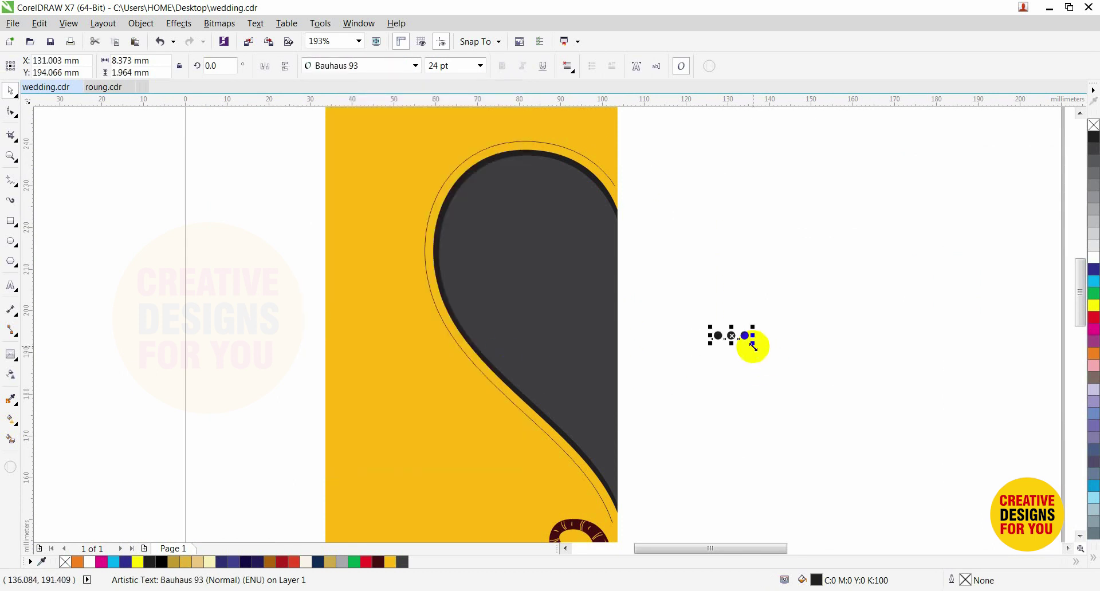
Step: Shrink the three-dot text to about 10 pt and extend it into a row of dots about 92 mm long
{"action": "left_click_drag", "start_coordinate": [753, 346], "coordinate": [663, 363]}
{"action": "key", "text": "F10"}
{"action": "key", "text": "ctrl+z"}
{"action": "key", "text": "F7"}
{"action": "key", "text": "F8"}
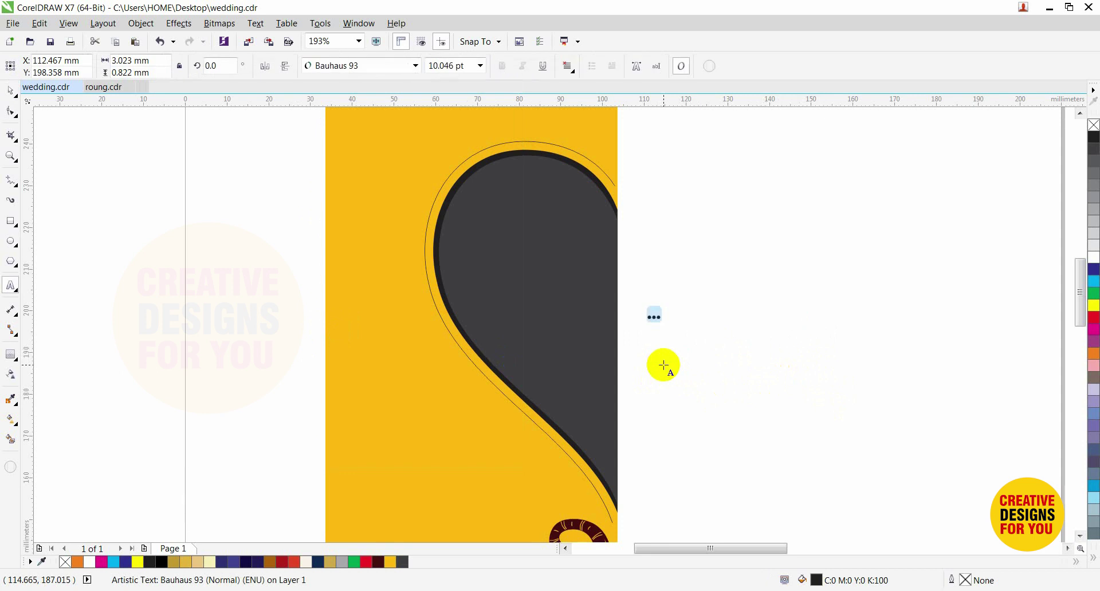
{"action": "key", "text": "Escape"}
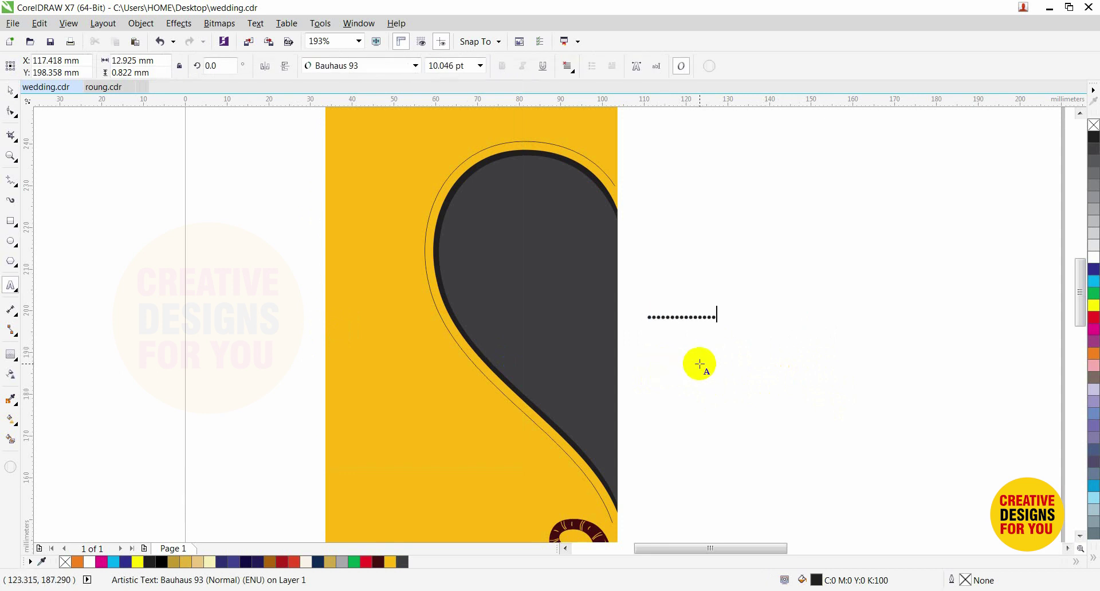
{"action": "type", "text": ".................................................................."}
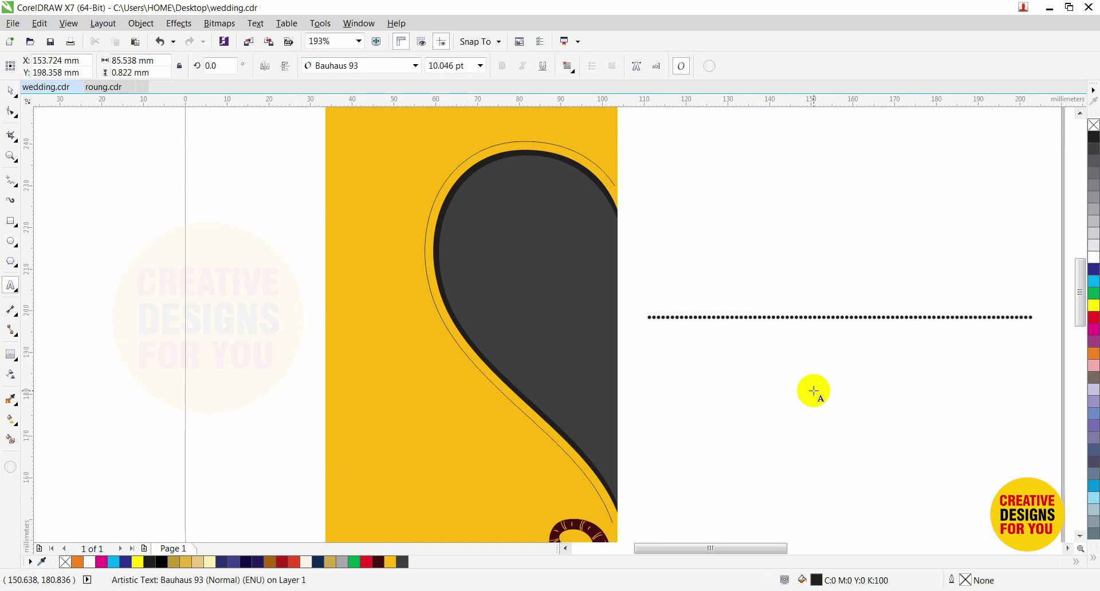
{"action": "key", "text": "space"}
Step: Fit the row of dots to the open contour curve around the teardrop
{"action": "left_click_drag", "start_coordinate": [791, 318], "coordinate": [614, 331]}
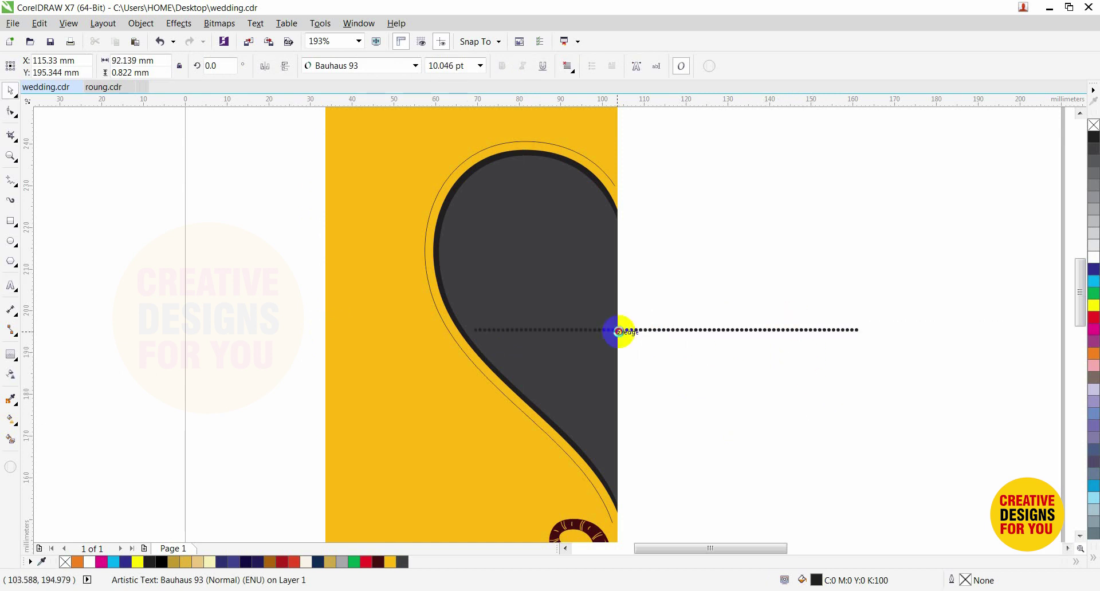
{"action": "left_click", "coordinate": [595, 165], "text": "shift"}
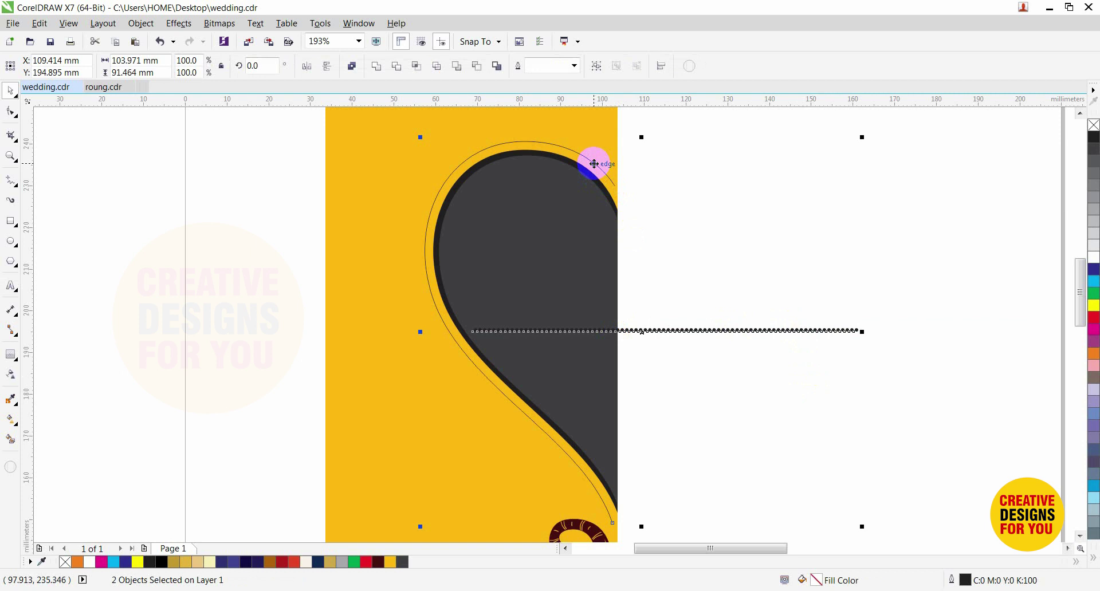
{"action": "key", "text": "alt+t"}
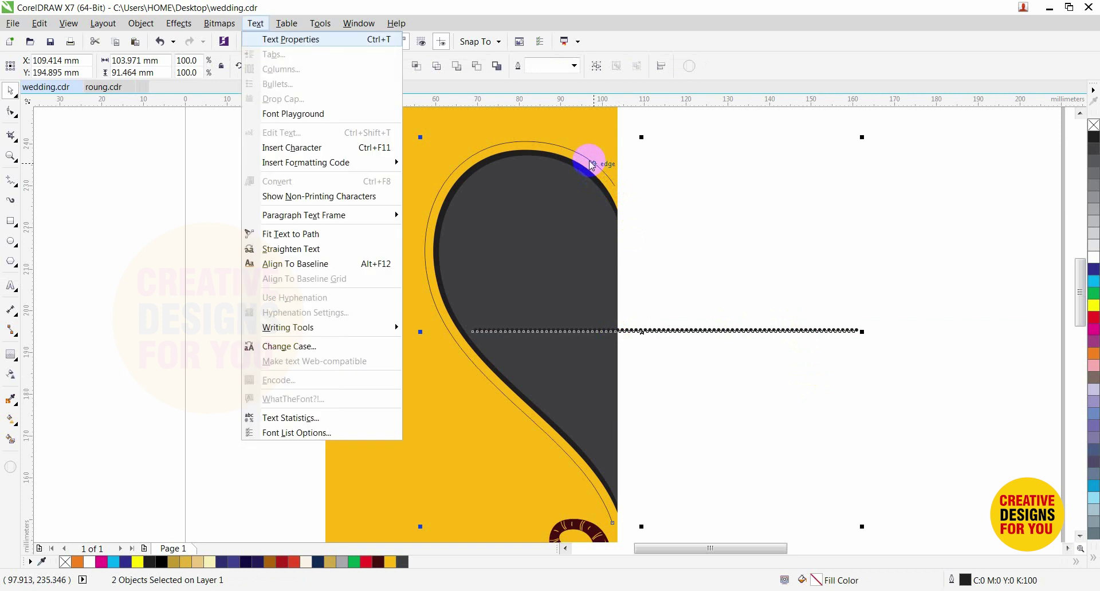
{"action": "left_click", "coordinate": [294, 234]}
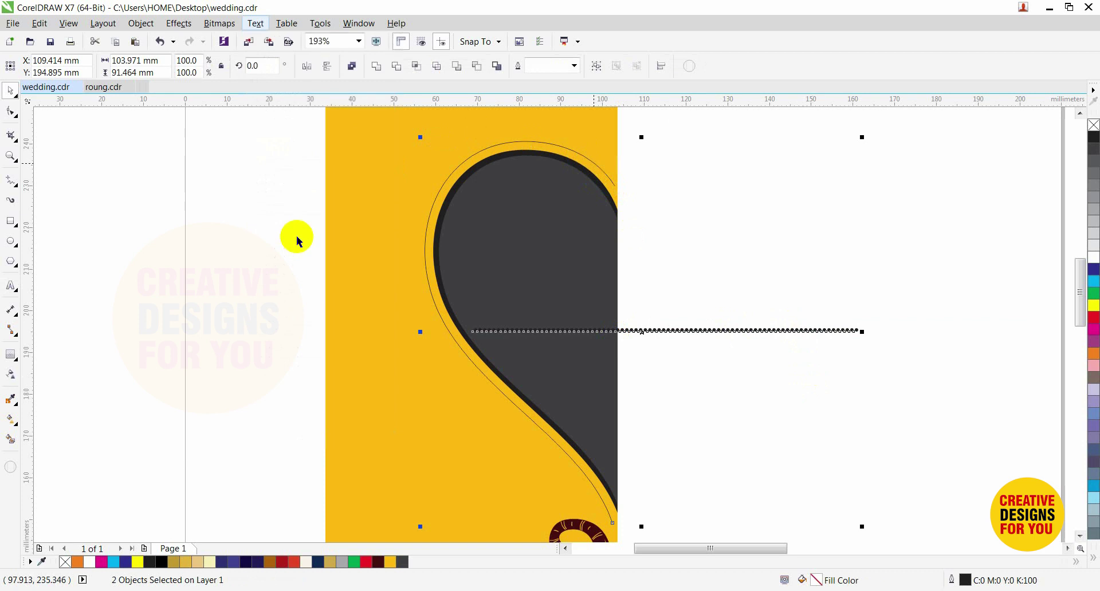
{"action": "left_click", "coordinate": [709, 258]}
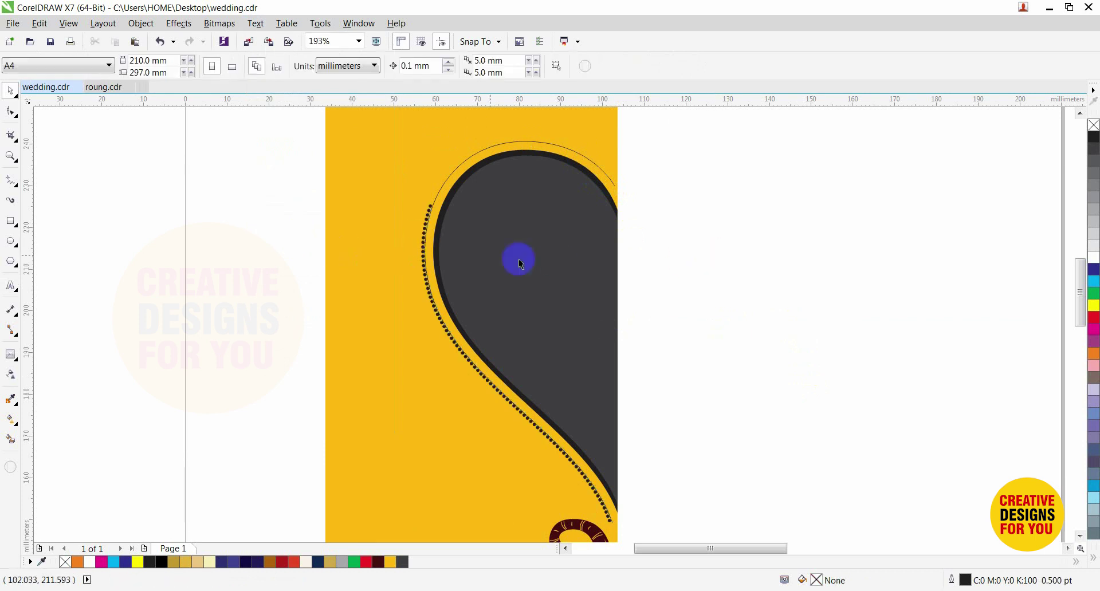
Step: Add more dots to the text on the path until they fill the curve's upper end near the card's edge
{"action": "double_click", "coordinate": [427, 234]}
{"action": "left_click", "coordinate": [440, 232]}
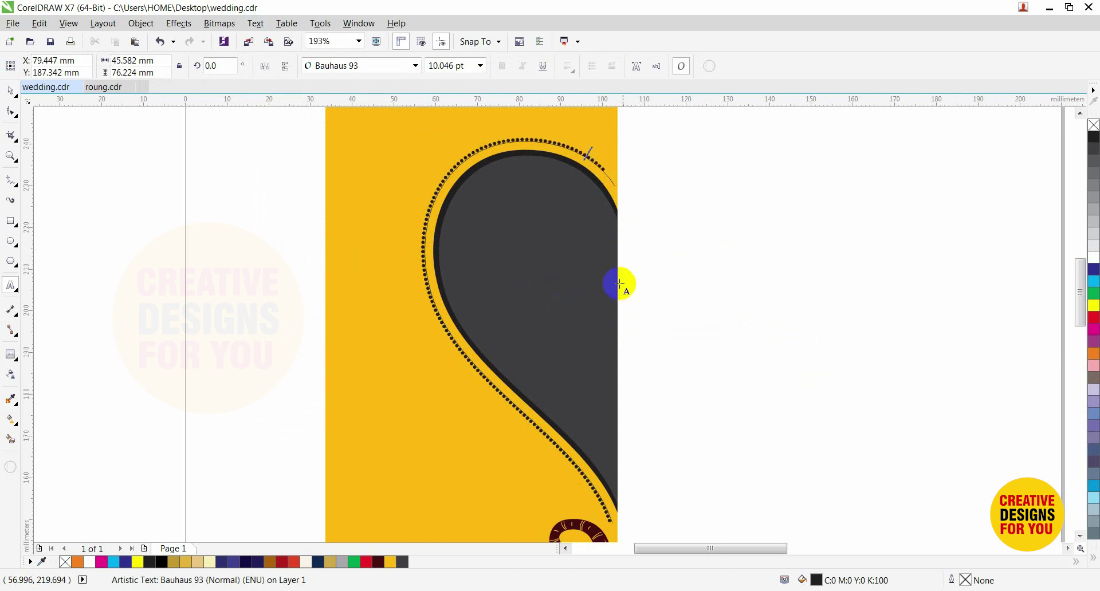
{"action": "type", "text": "..."}
{"action": "key", "text": "ctrl+space"}
{"action": "key", "text": "F8"}
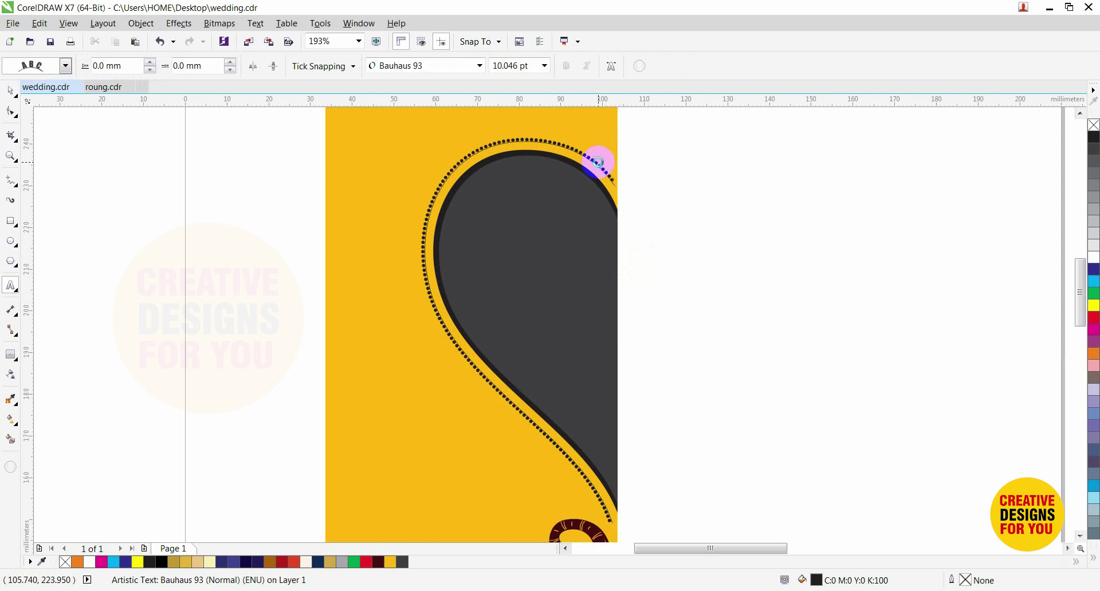
{"action": "key", "text": "ctrl+space"}
Step: Convert the dotted text on the path to curves
{"action": "left_click_drag", "start_coordinate": [590, 148], "coordinate": [561, 145]}
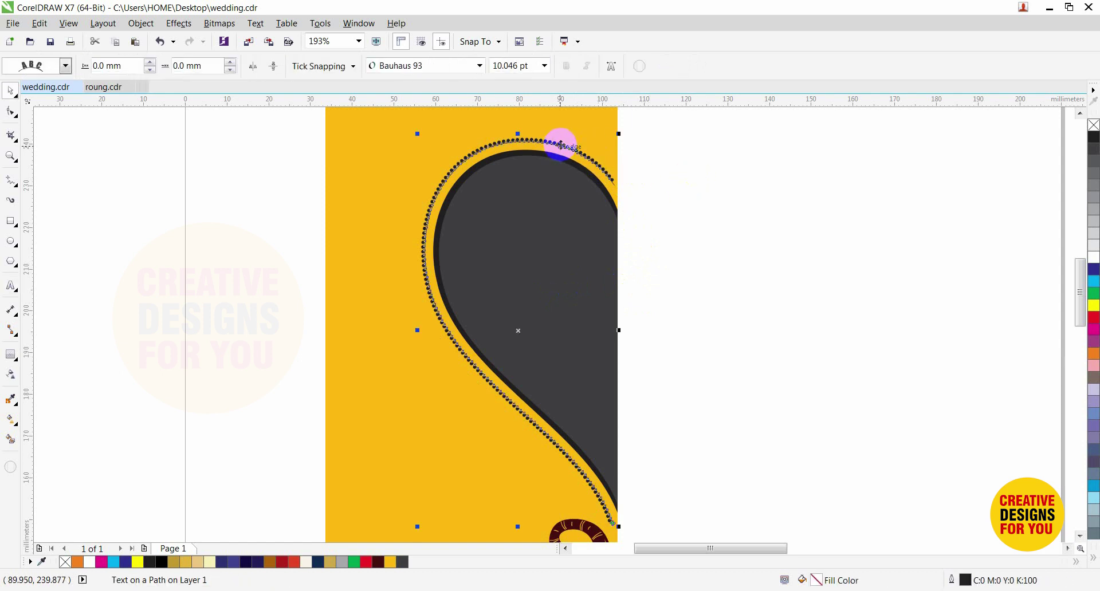
{"action": "right_click", "coordinate": [561, 146]}
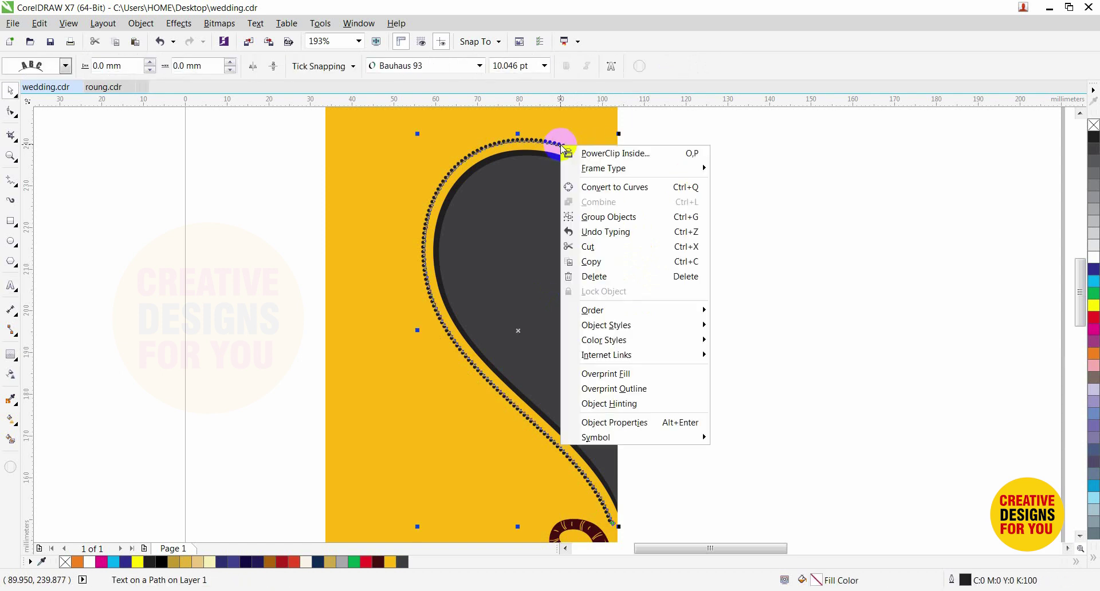
{"action": "left_click", "coordinate": [604, 186]}
{"action": "left_click", "coordinate": [667, 200]}
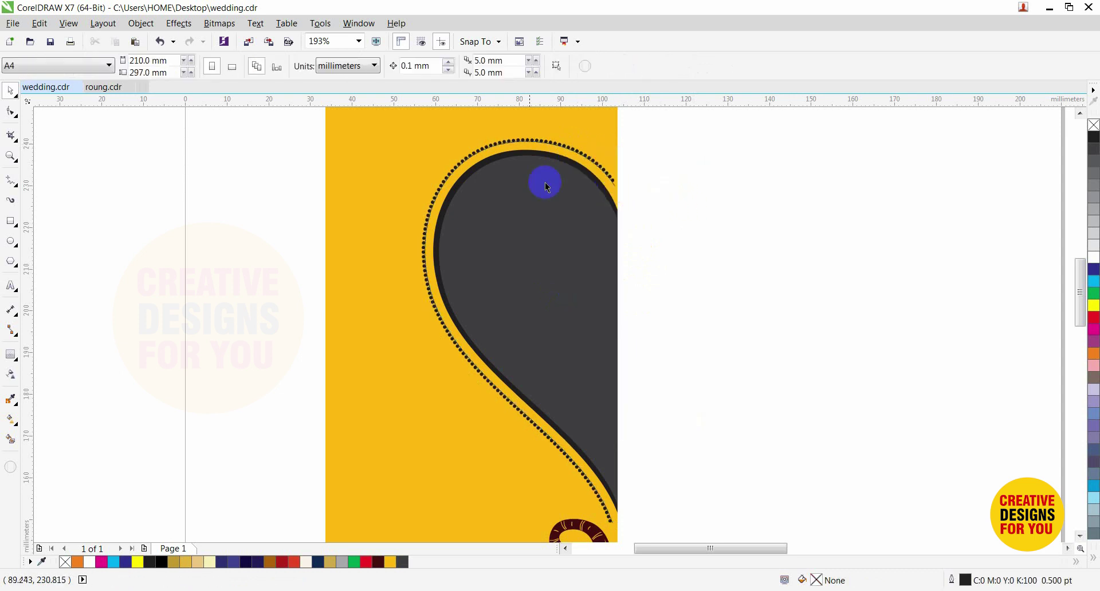
Step: Remove the hairline guide curve running beneath the dotted outline
{"action": "scroll", "coordinate": [609, 160], "scroll_direction": "up", "scroll_amount": 4}
{"action": "left_click", "coordinate": [630, 280]}
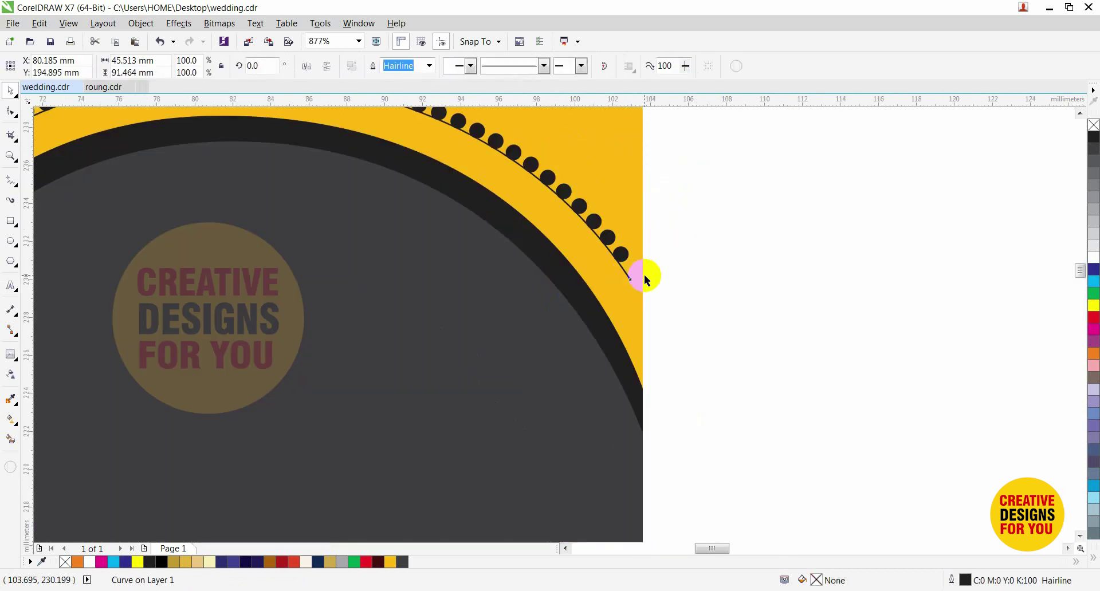
{"action": "left_click", "coordinate": [646, 281]}
{"action": "scroll", "coordinate": [658, 275], "scroll_direction": "down", "scroll_amount": 6}
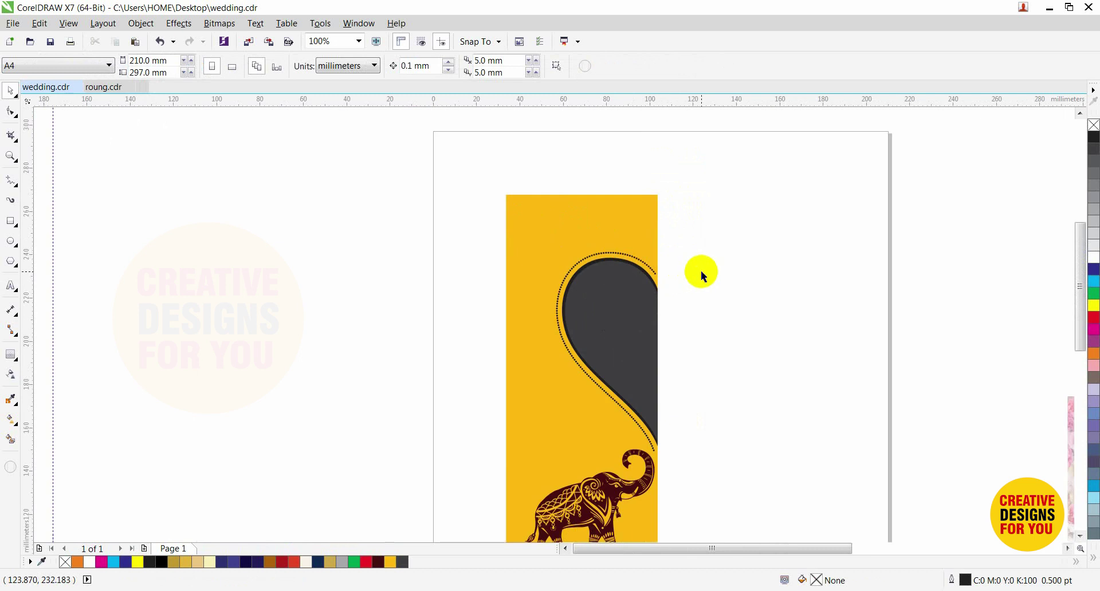
Step: Move the faded roses picture onto the page beside the card
{"action": "key", "text": "F2"}
{"action": "left_click_drag", "start_coordinate": [538, 231], "coordinate": [810, 482]}
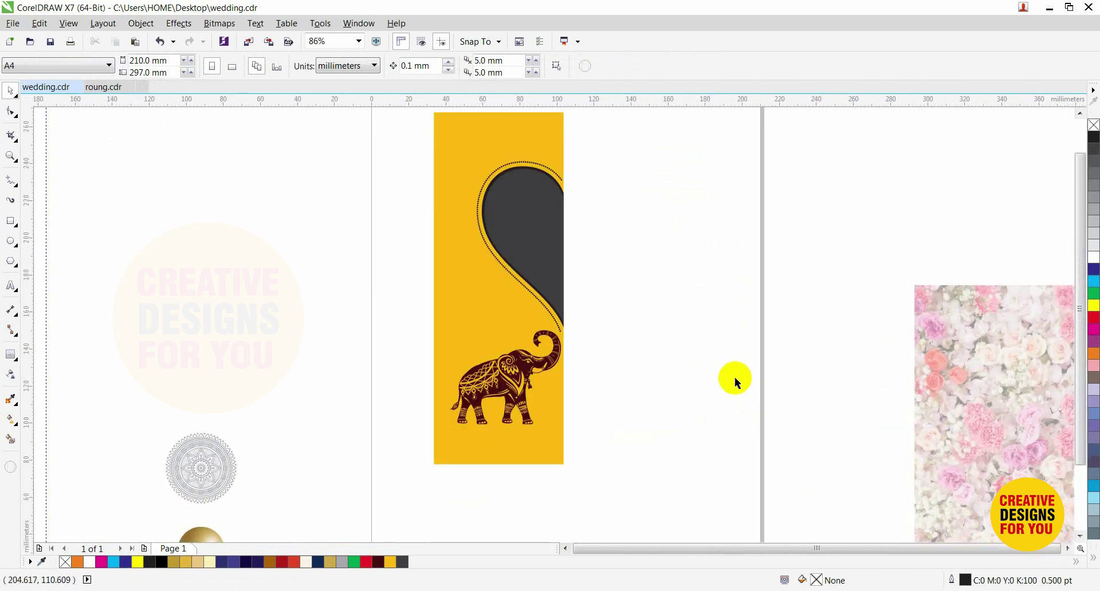
{"action": "scroll", "coordinate": [720, 358], "scroll_direction": "down", "scroll_amount": 2}
{"action": "key", "text": "F2"}
{"action": "left_click_drag", "start_coordinate": [490, 218], "coordinate": [925, 482]}
{"action": "left_click", "coordinate": [405, 182]}
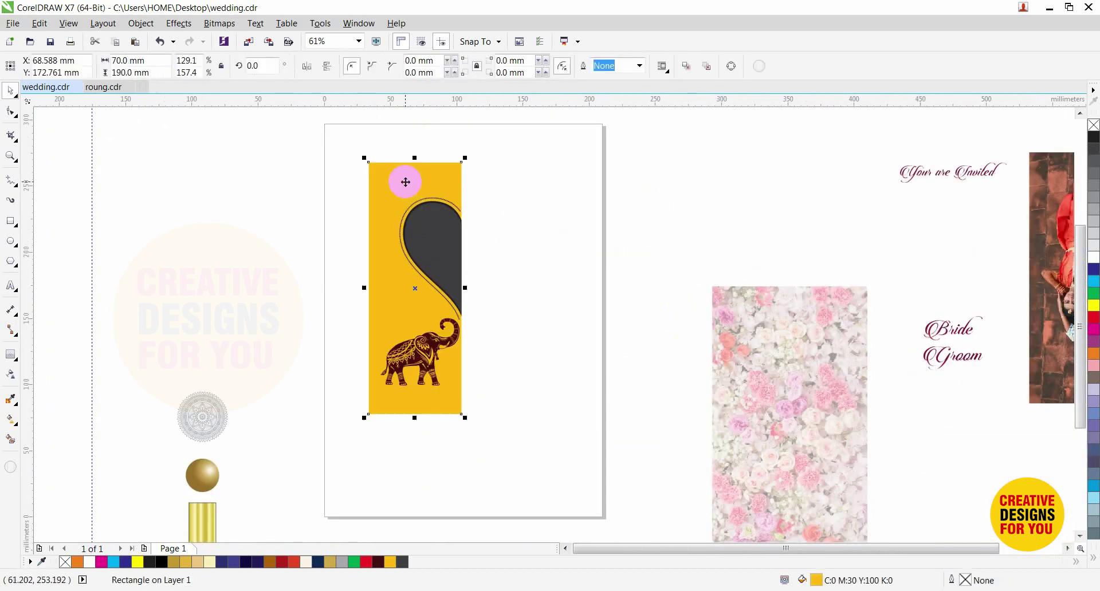
{"action": "left_click", "coordinate": [777, 344]}
{"action": "left_click_drag", "start_coordinate": [777, 347], "coordinate": [556, 232]}
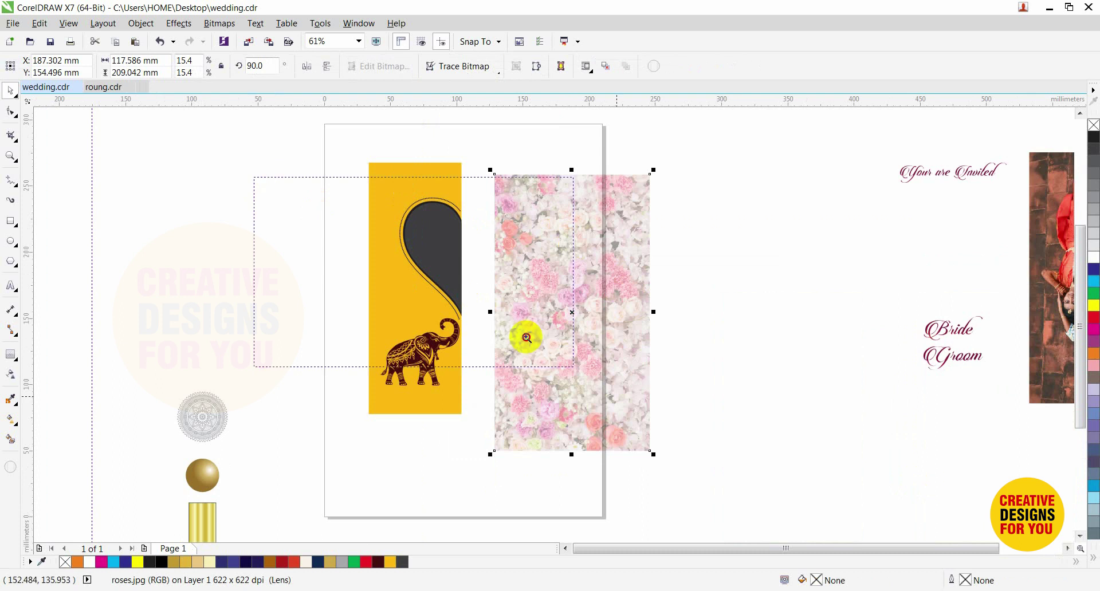
{"action": "scroll", "coordinate": [533, 389], "scroll_direction": "up", "scroll_amount": 1}
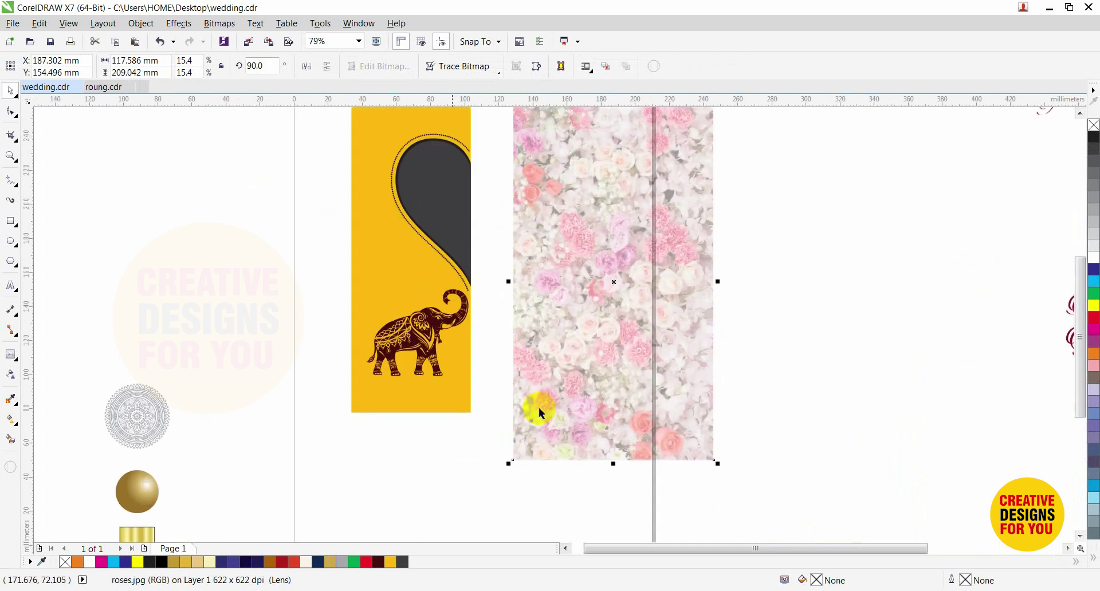
Step: Remove the transparency from the roses picture and shift it slightly farther from the card
{"action": "left_click", "coordinate": [11, 375]}
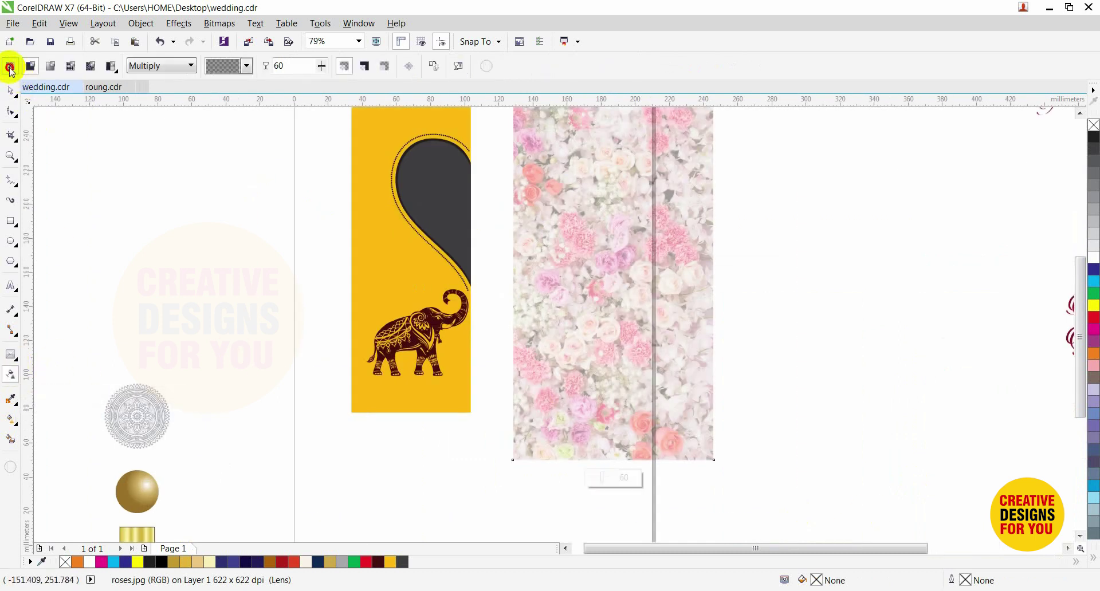
{"action": "left_click", "coordinate": [10, 66]}
{"action": "key", "text": "space"}
{"action": "left_click_drag", "start_coordinate": [667, 245], "coordinate": [692, 262]}
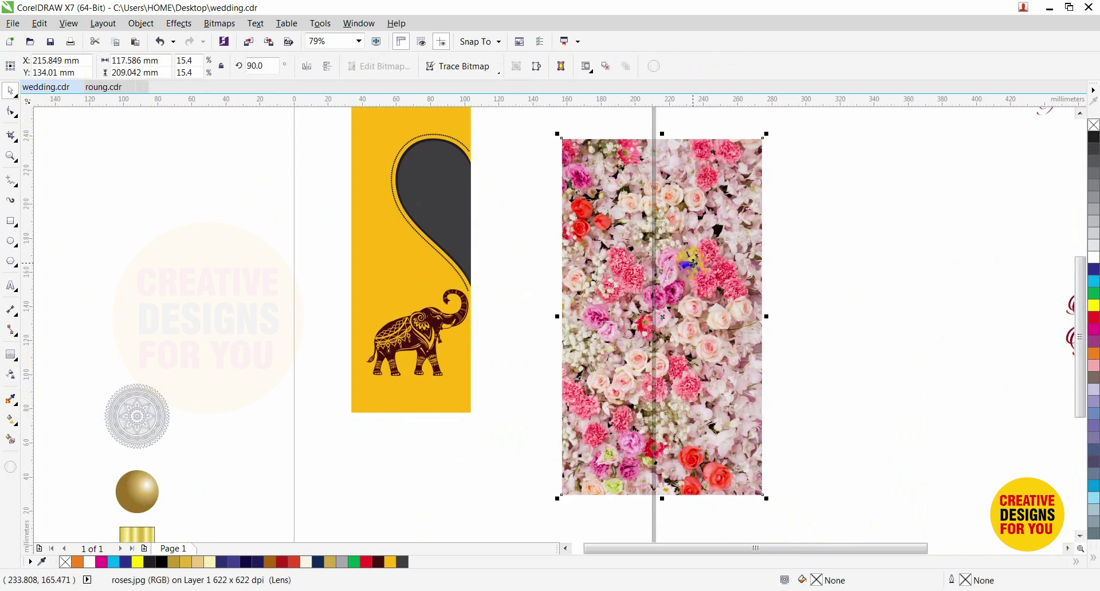
Step: Apply a uniform transparency of 60 in Multiply mode to the roses picture
{"action": "left_click", "coordinate": [11, 375]}
{"action": "left_click", "coordinate": [29, 66]}
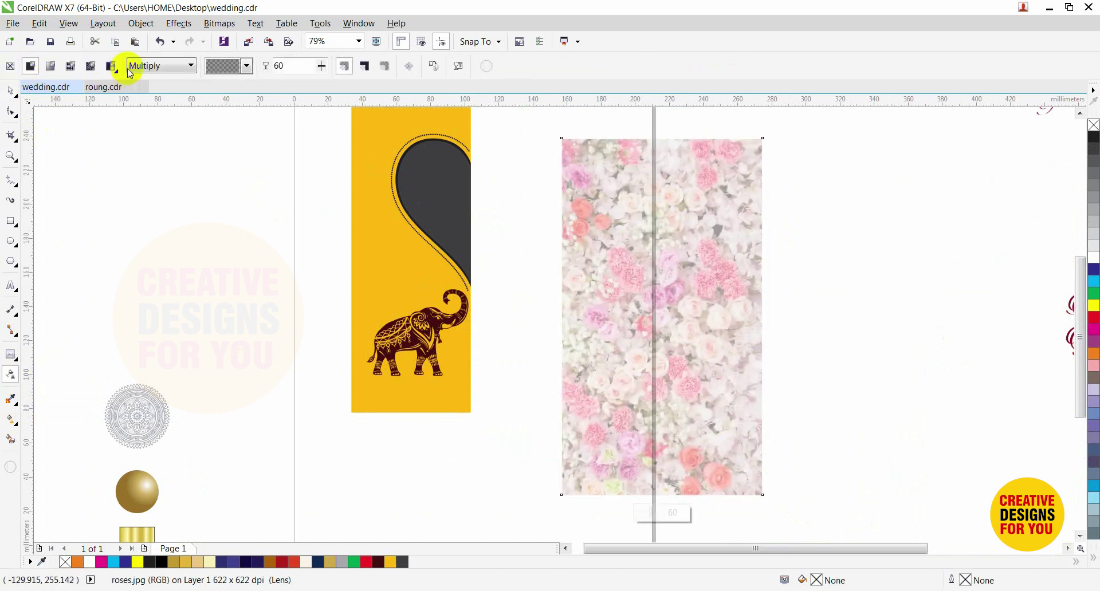
{"action": "double_click", "coordinate": [286, 66]}
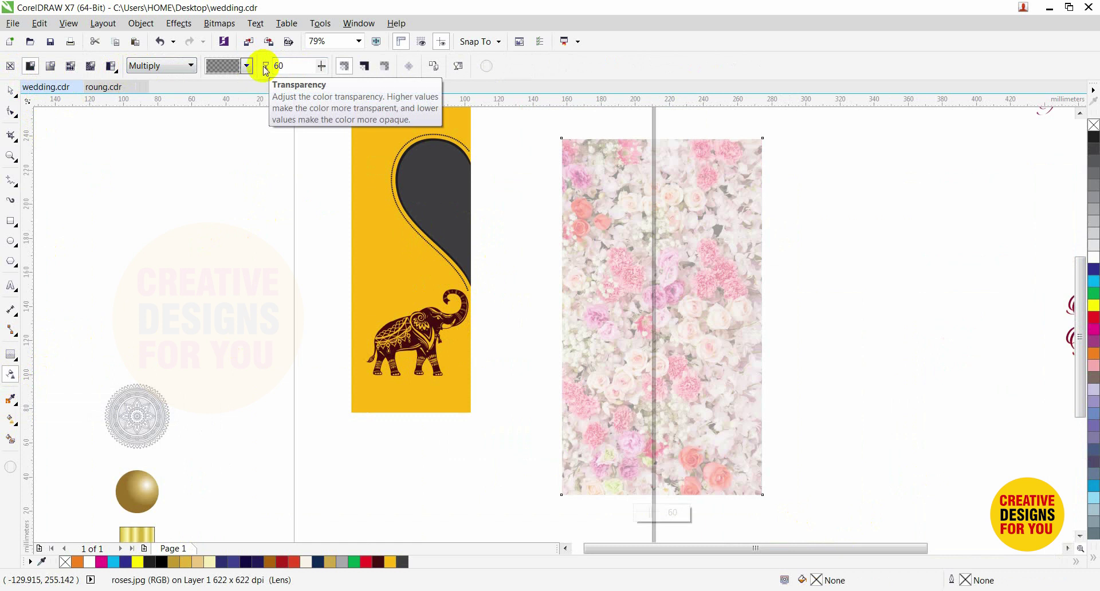
{"action": "left_click", "coordinate": [250, 180]}
{"action": "left_click", "coordinate": [11, 91]}
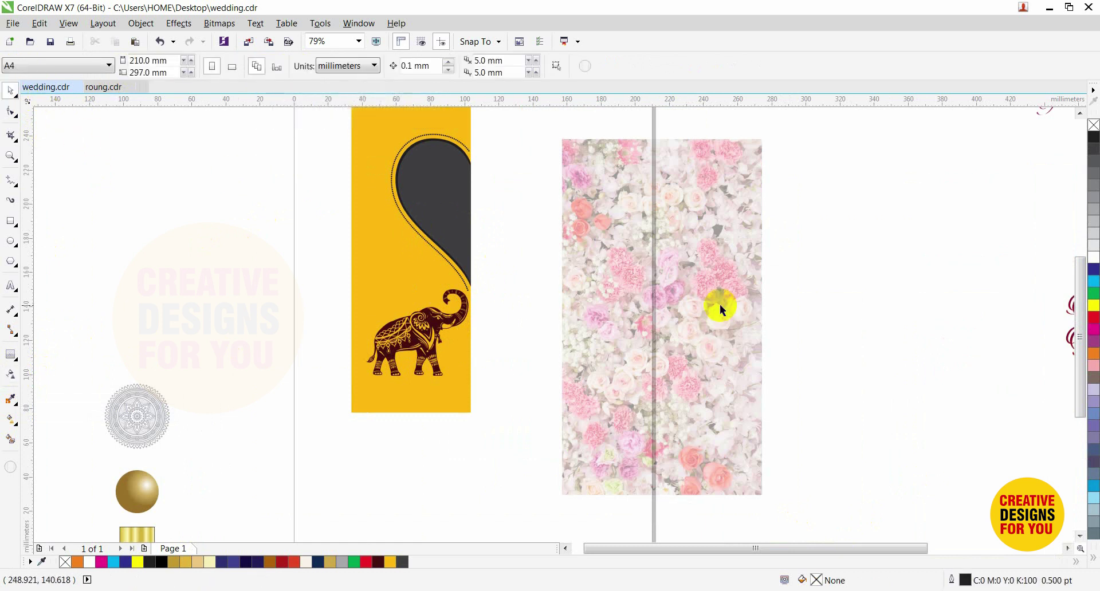
Step: Position the roses picture so it covers the whole card and place a duplicate of it off to the side of the page
{"action": "left_click_drag", "start_coordinate": [721, 309], "coordinate": [490, 256]}
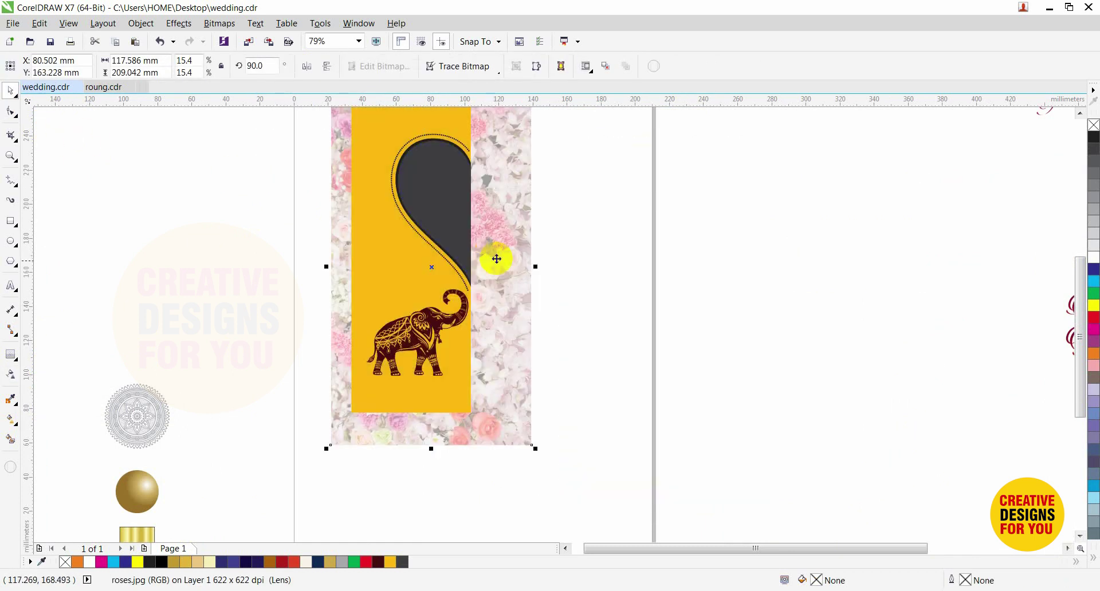
{"action": "scroll", "coordinate": [496, 259], "scroll_direction": "down", "scroll_amount": 2}
{"action": "scroll", "coordinate": [629, 297], "scroll_direction": "up", "scroll_amount": 3}
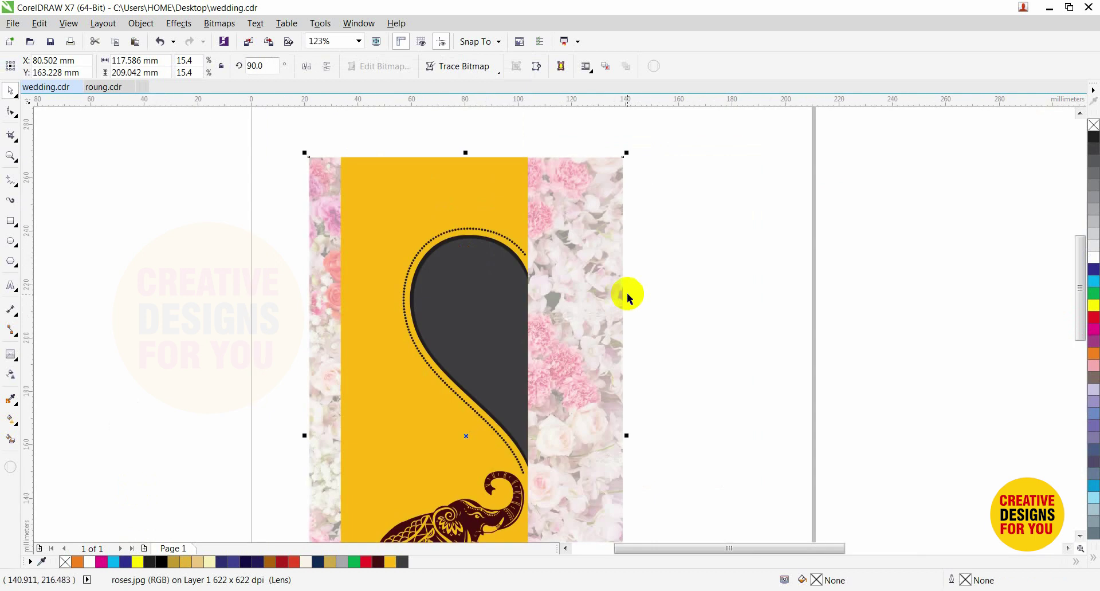
{"action": "left_click_drag", "start_coordinate": [569, 271], "coordinate": [567, 260]}
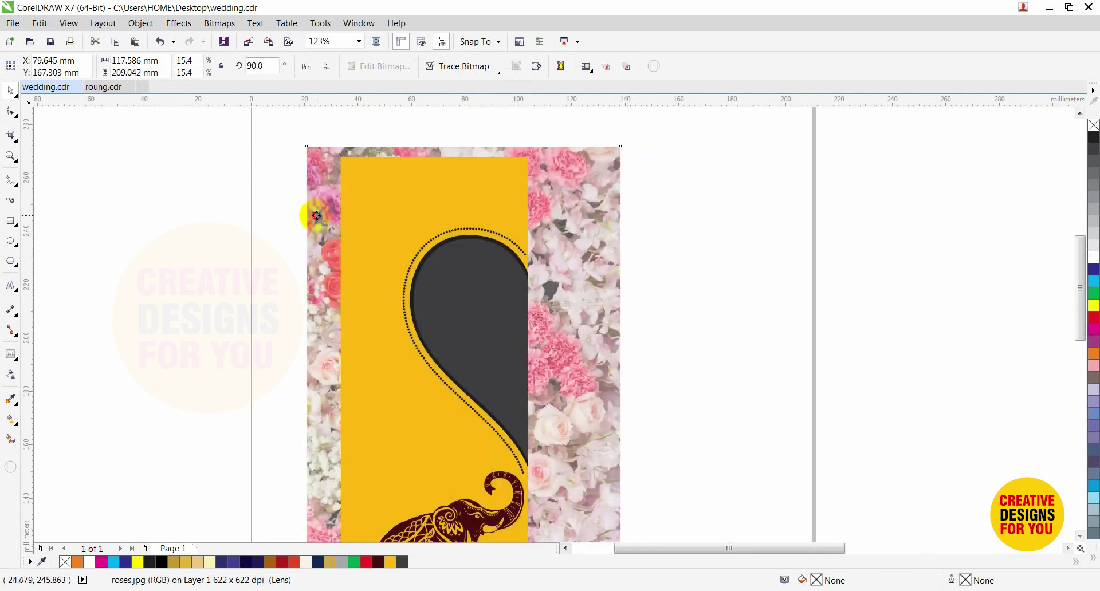
{"action": "left_click_drag", "start_coordinate": [316, 215], "coordinate": [862, 265]}
Step: PowerClip the roses picture inside the orange-yellow card rectangle
{"action": "left_click", "coordinate": [593, 239]}
{"action": "right_click", "coordinate": [592, 239]}
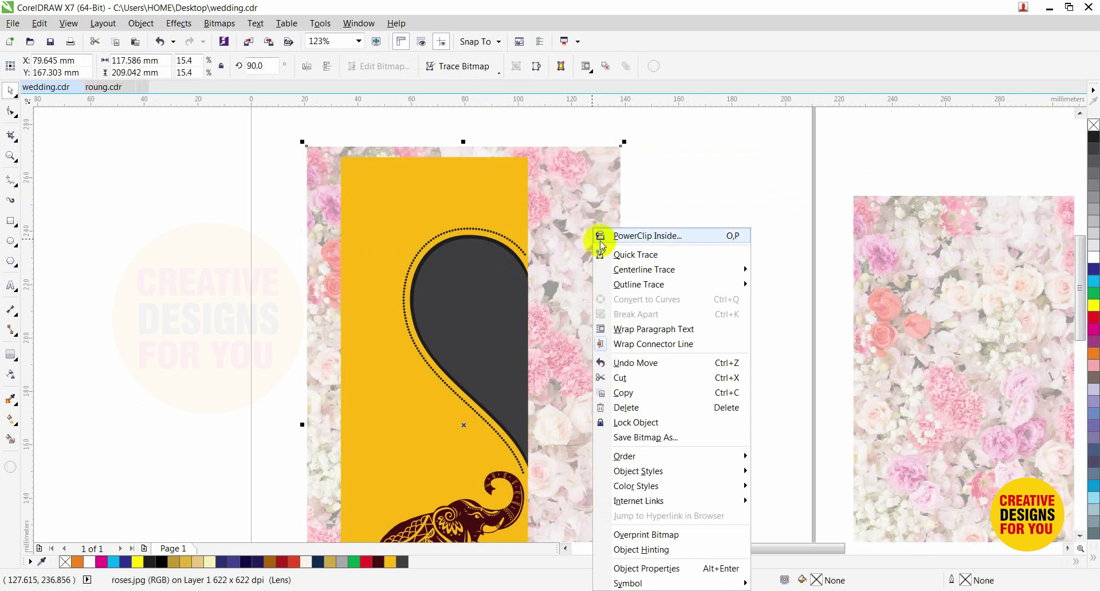
{"action": "left_click", "coordinate": [647, 235]}
{"action": "left_click", "coordinate": [469, 202]}
{"action": "left_click", "coordinate": [634, 216]}
{"action": "scroll", "coordinate": [666, 244], "scroll_direction": "down", "scroll_amount": 2}
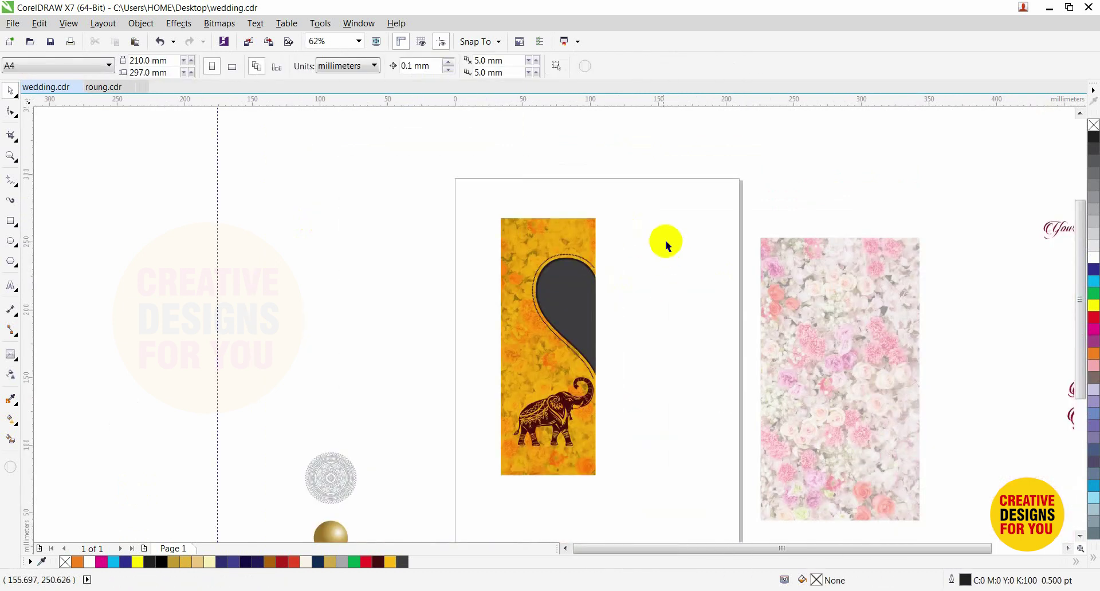
{"action": "left_click_drag", "start_coordinate": [447, 209], "coordinate": [672, 476]}
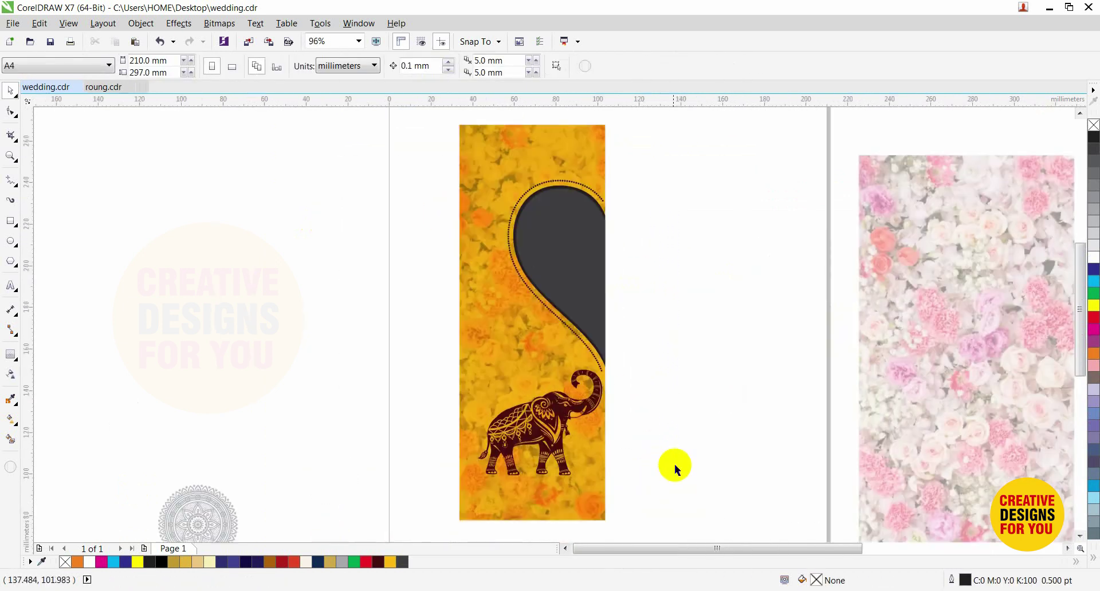
Step: Fill the black outer teardrop shape with the dark maroon matching the elephant
{"action": "left_click", "coordinate": [548, 430]}
{"action": "left_click", "coordinate": [660, 381]}
{"action": "key", "text": "F2"}
{"action": "left_click_drag", "start_coordinate": [444, 180], "coordinate": [729, 452]}
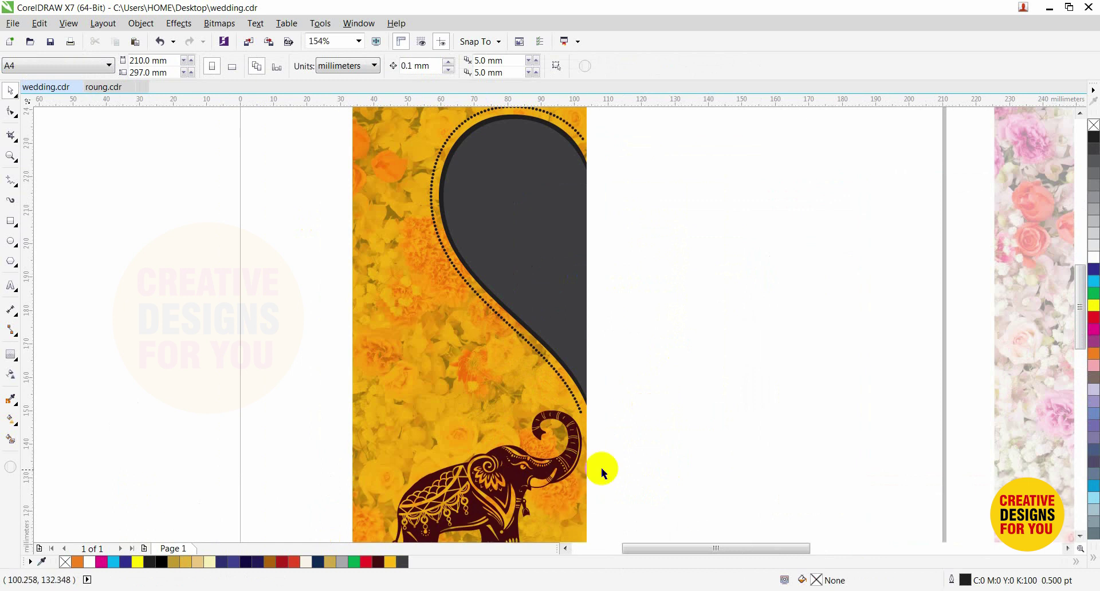
{"action": "left_click", "coordinate": [551, 129]}
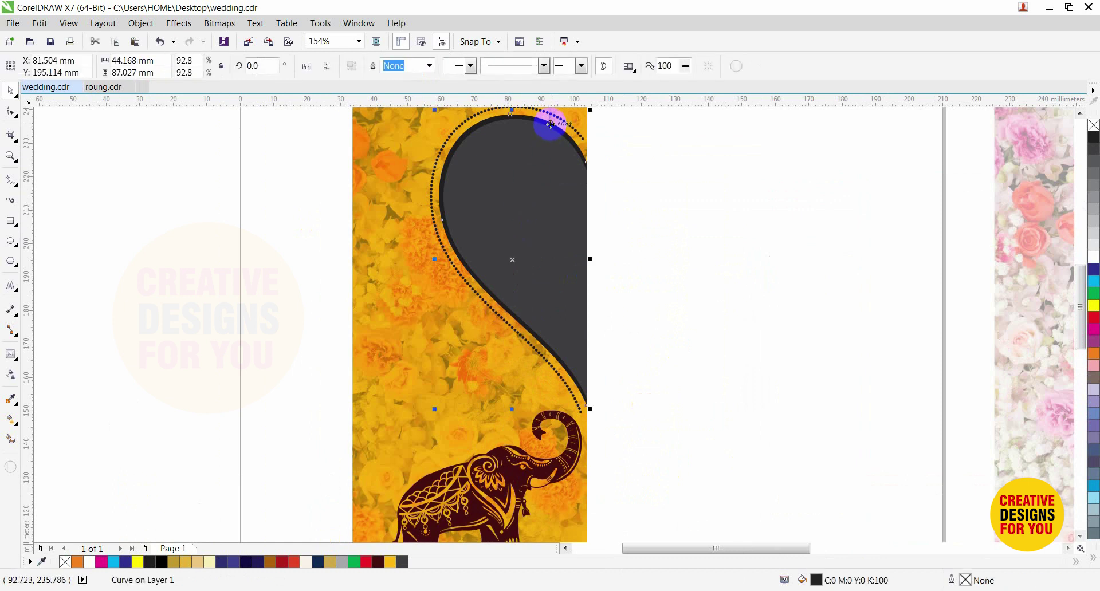
{"action": "left_click", "coordinate": [378, 562]}
Step: Fill the grey inner teardrop with white
{"action": "left_click", "coordinate": [560, 265]}
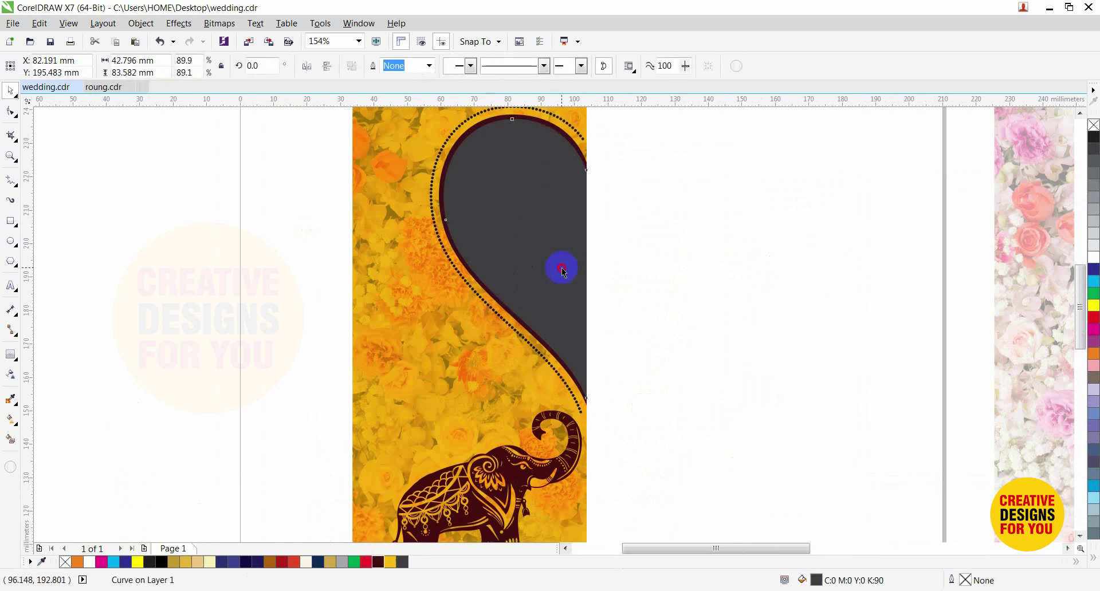
{"action": "left_click", "coordinate": [1093, 257]}
{"action": "left_click", "coordinate": [671, 303]}
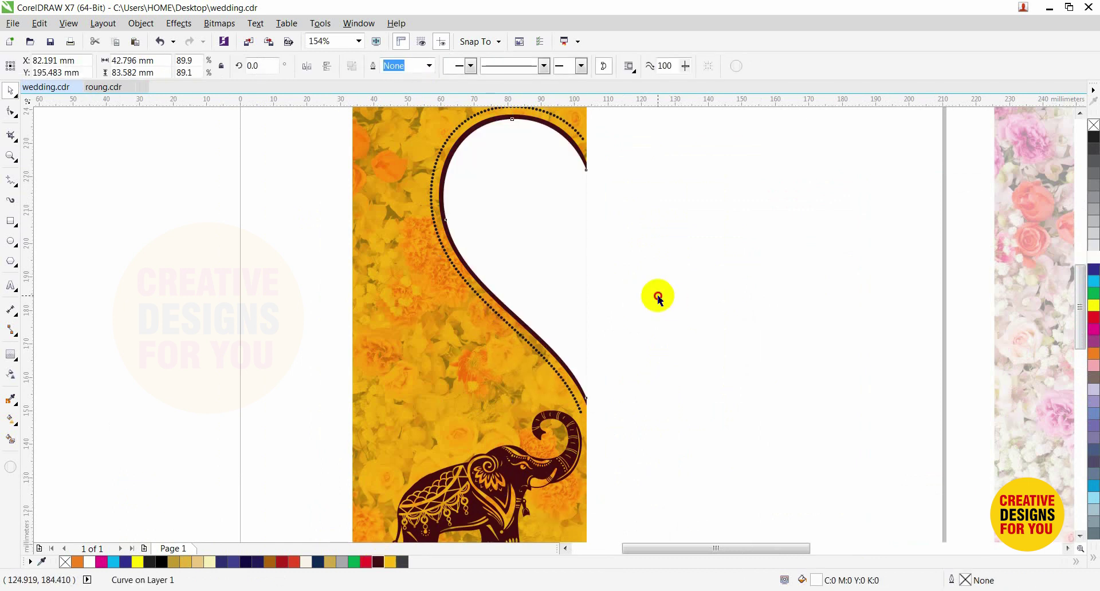
{"action": "scroll", "coordinate": [680, 329], "scroll_direction": "down", "scroll_amount": 2}
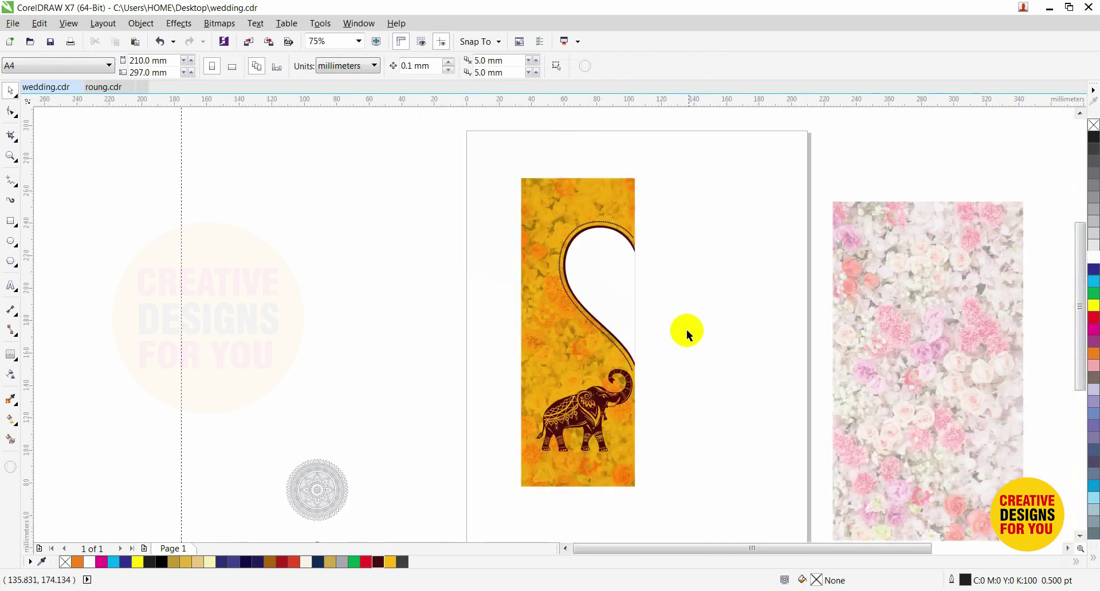
Step: Break the dotted teardrop outline apart into individual dots near the elephant's trunk
{"action": "left_click_drag", "start_coordinate": [534, 311], "coordinate": [671, 402]}
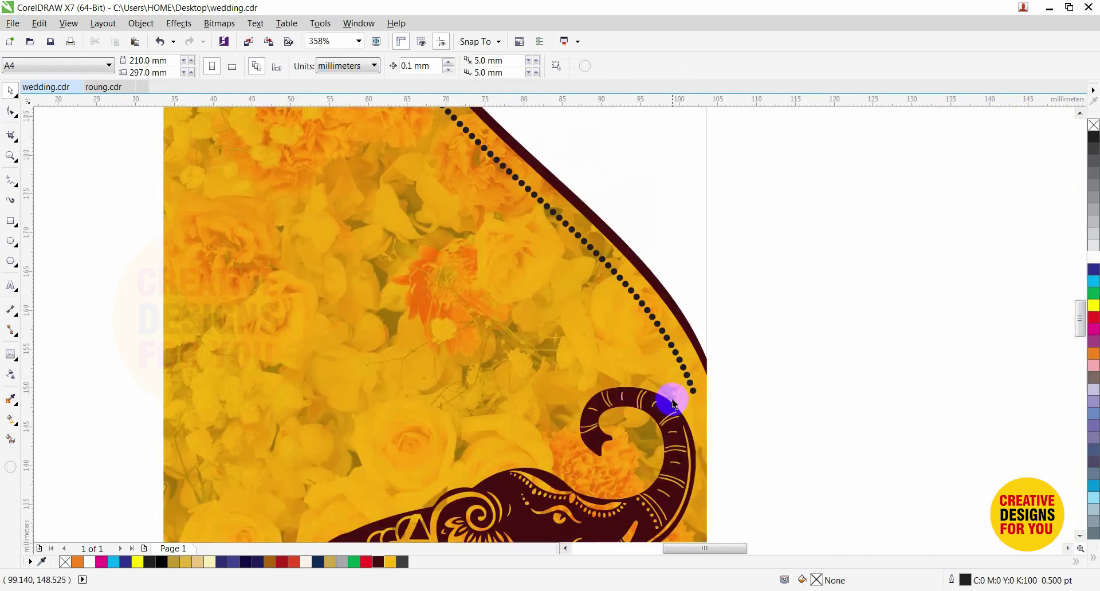
{"action": "left_click", "coordinate": [690, 395]}
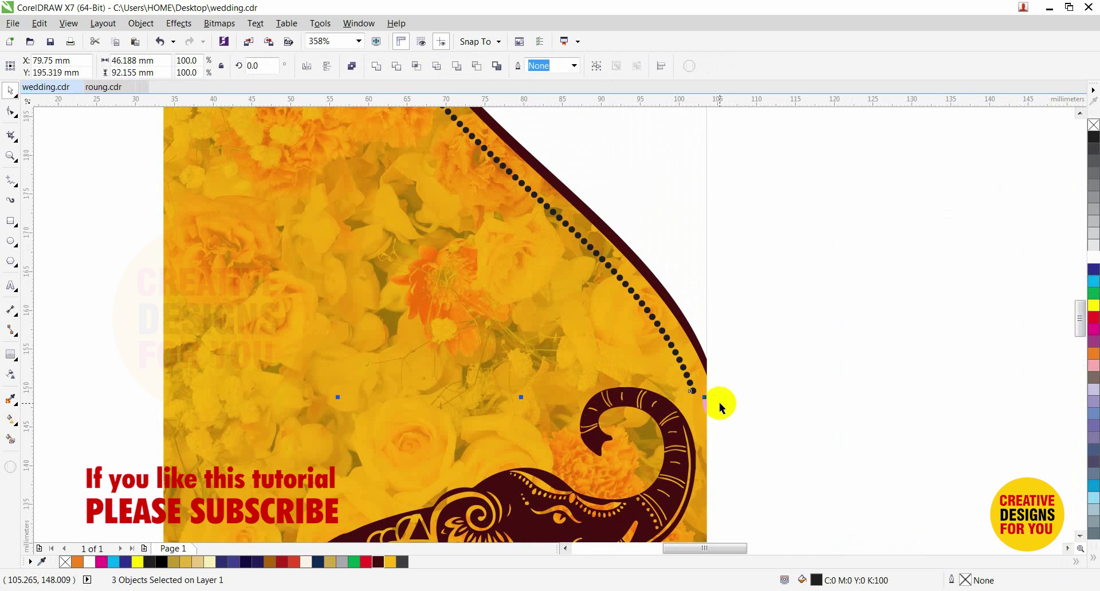
{"action": "left_click", "coordinate": [772, 485]}
{"action": "scroll", "coordinate": [772, 485], "scroll_direction": "up", "scroll_amount": 3}
{"action": "left_click", "coordinate": [487, 232]}
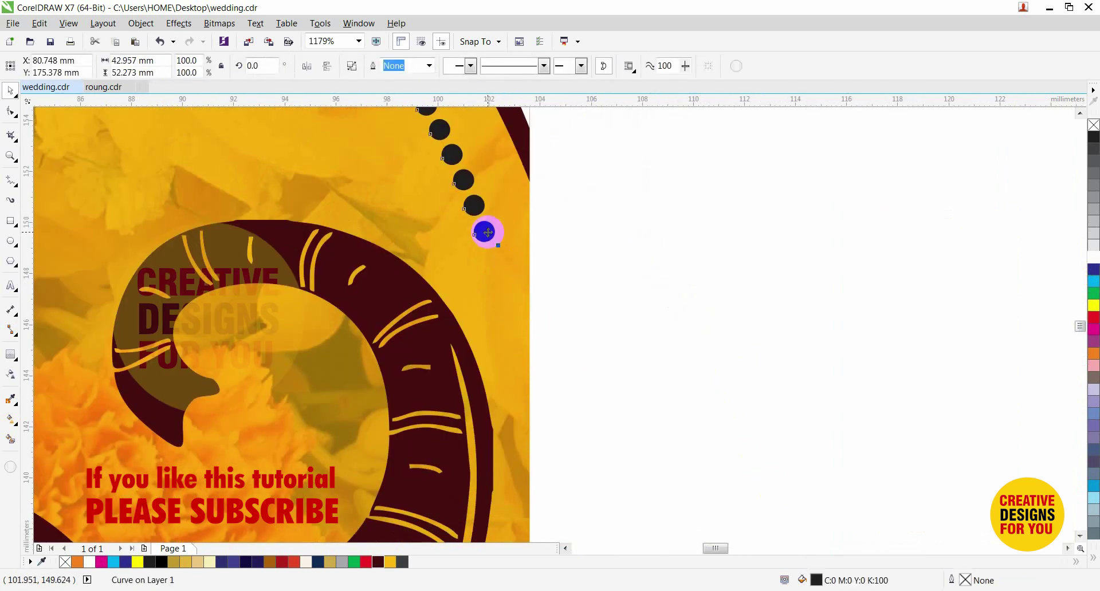
{"action": "key", "text": "ctrl+k"}
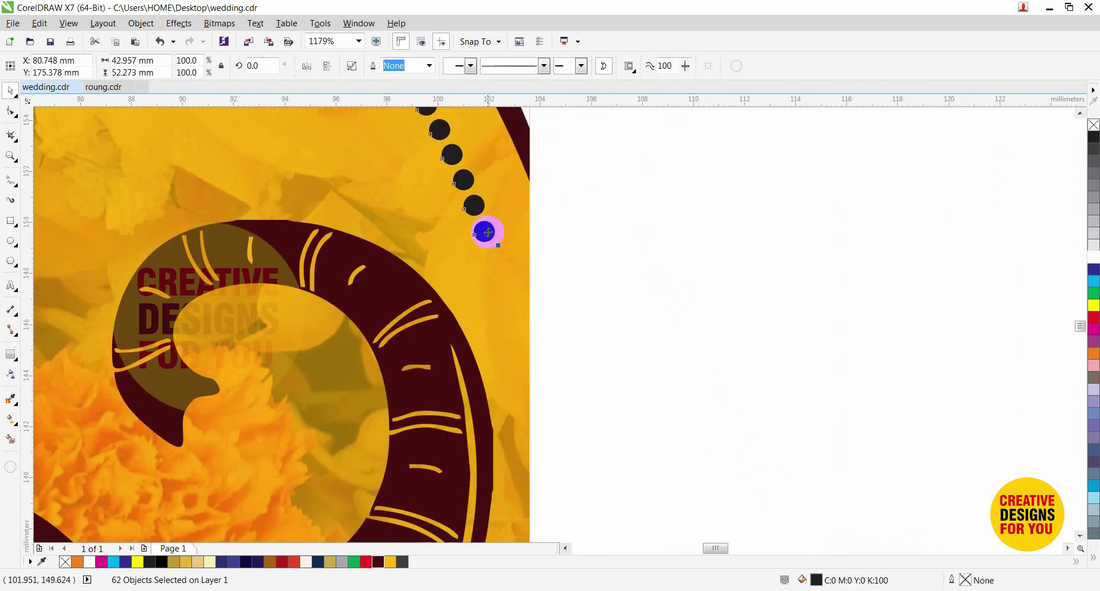
{"action": "left_click", "coordinate": [589, 245]}
{"action": "left_click", "coordinate": [491, 233]}
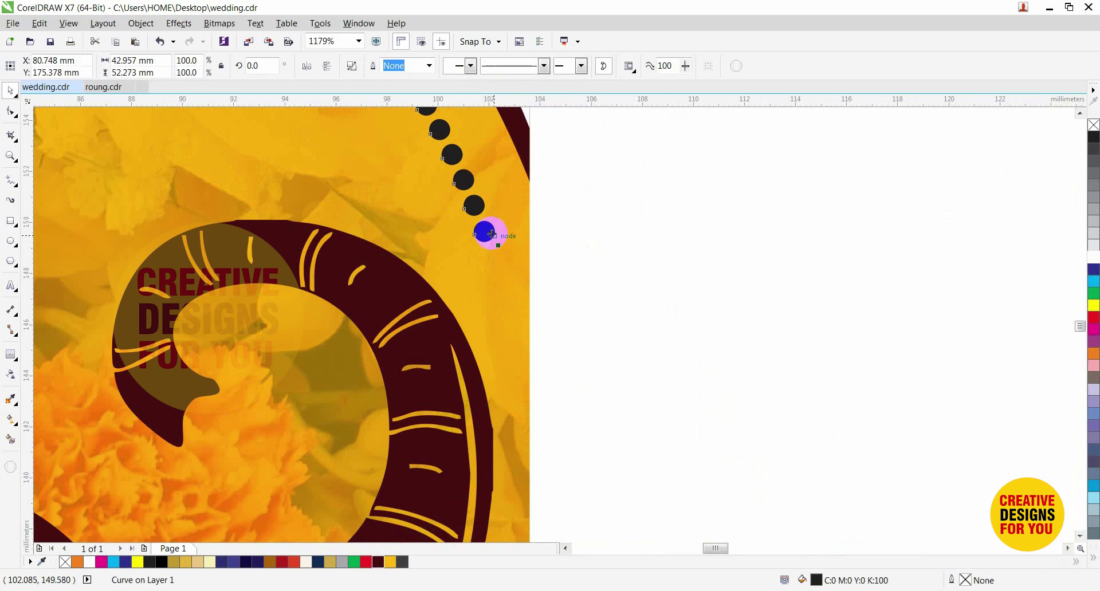
{"action": "left_click", "coordinate": [442, 259]}
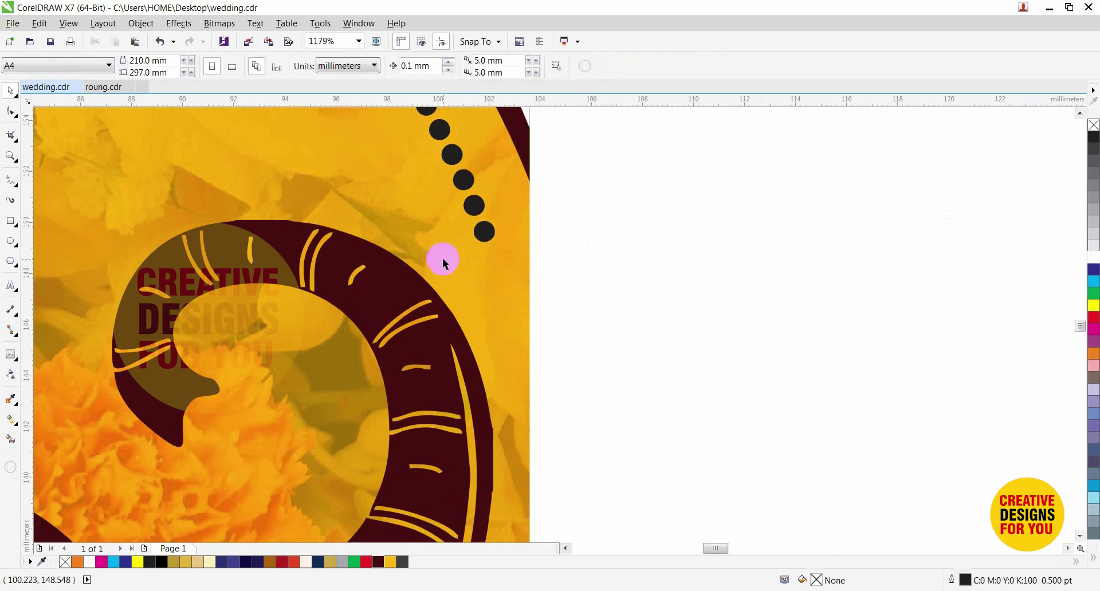
{"action": "left_click", "coordinate": [483, 240]}
{"action": "key", "text": "ctrl+a"}
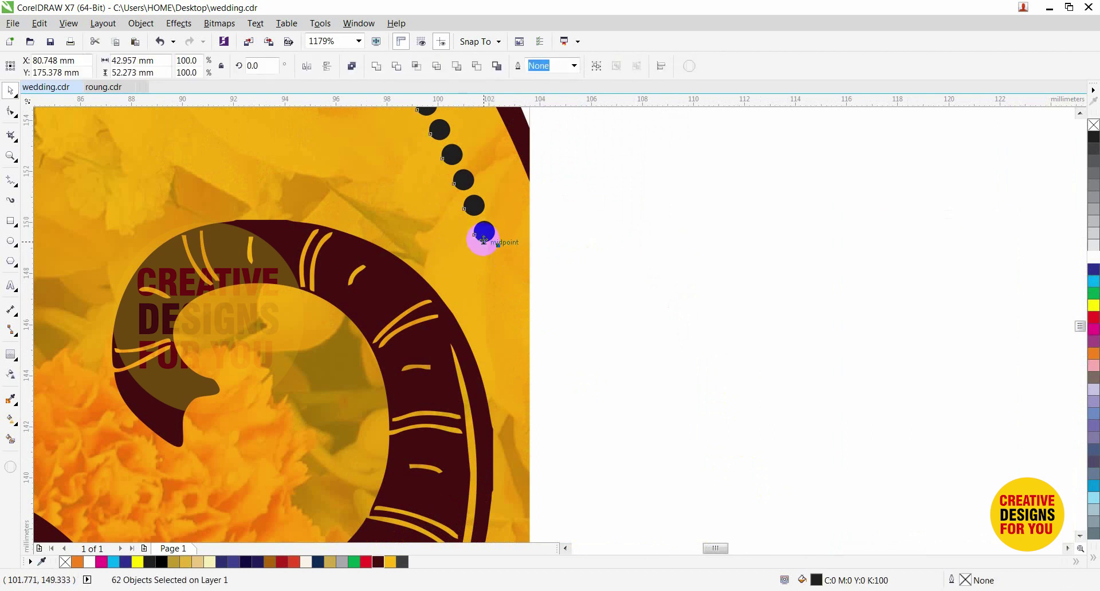
{"action": "left_click", "coordinate": [554, 231]}
Step: Extend the lower end of the dotted outline with two copies of its last dot, spaced down along the curve
{"action": "left_click", "coordinate": [486, 232]}
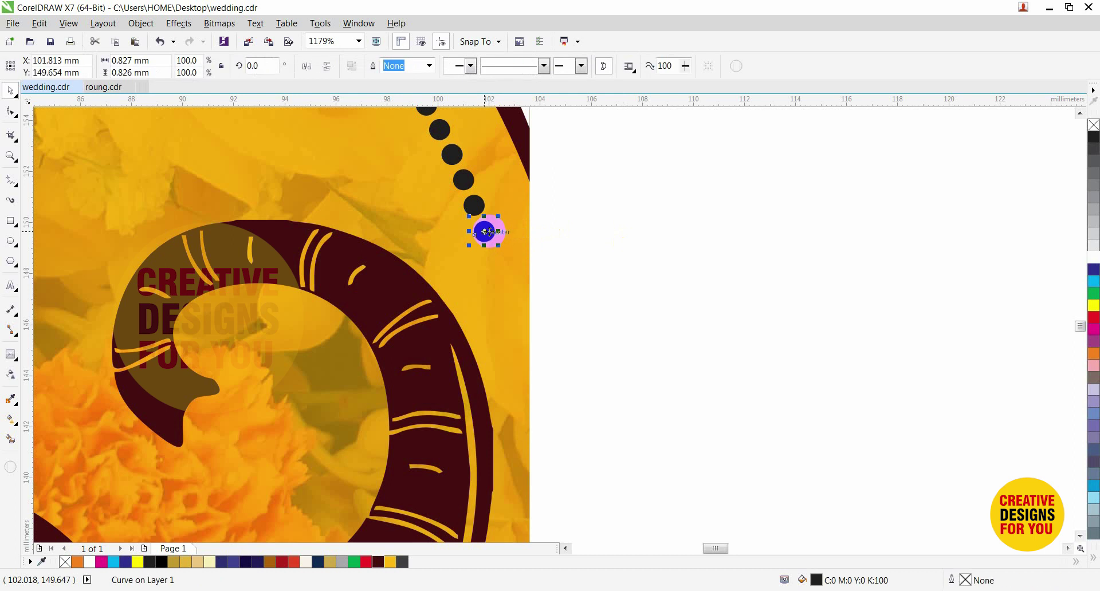
{"action": "left_click_drag", "start_coordinate": [489, 236], "coordinate": [507, 289]}
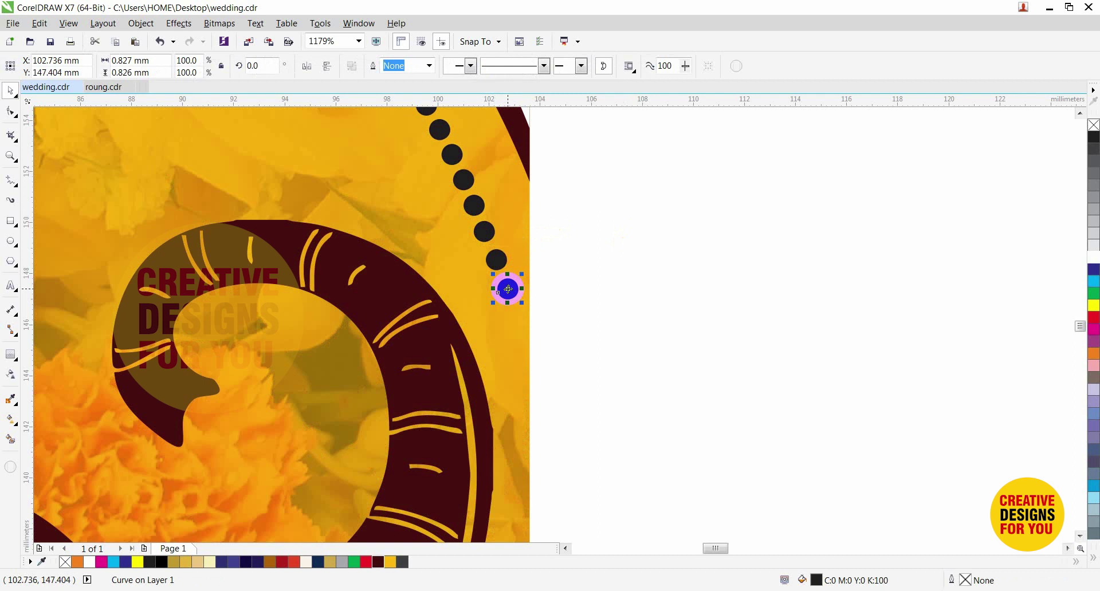
{"action": "left_click", "coordinate": [641, 291]}
Step: Group all the dots that outline the teardrop, including the two added ones
{"action": "scroll", "coordinate": [648, 232], "scroll_direction": "down", "scroll_amount": 5}
{"action": "key", "text": "F2"}
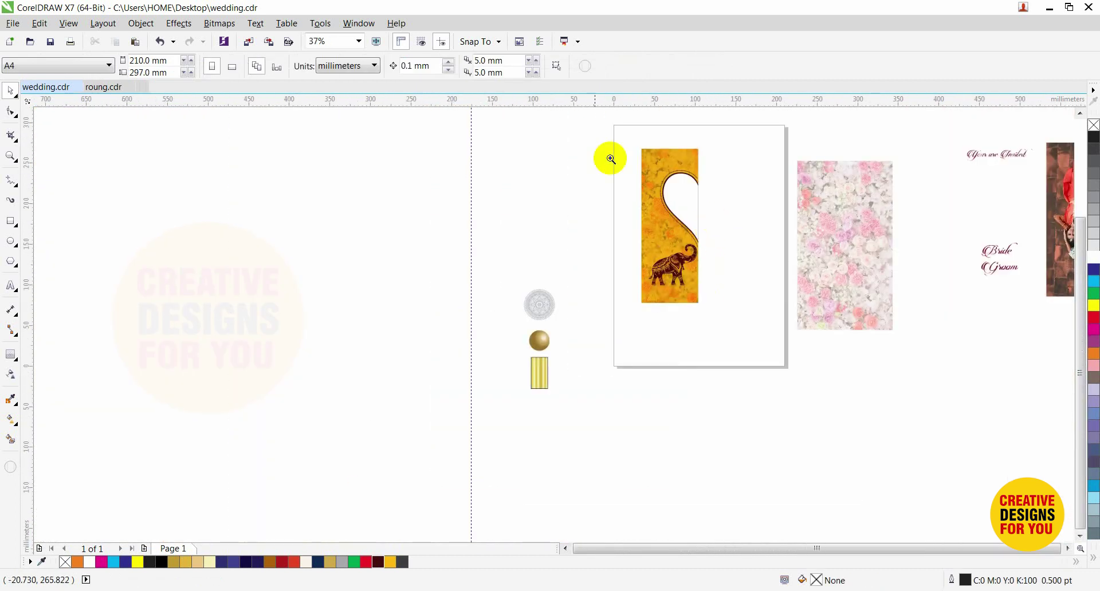
{"action": "scroll", "coordinate": [721, 161], "scroll_direction": "up", "scroll_amount": 3}
{"action": "left_click", "coordinate": [613, 207]}
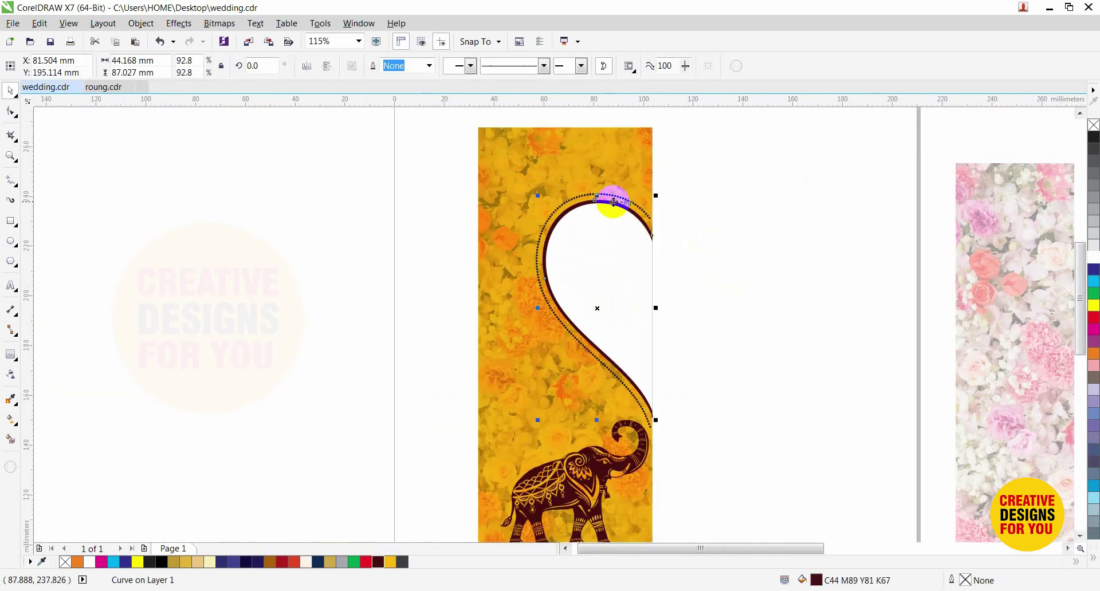
{"action": "left_click_drag", "start_coordinate": [754, 162], "coordinate": [514, 438]}
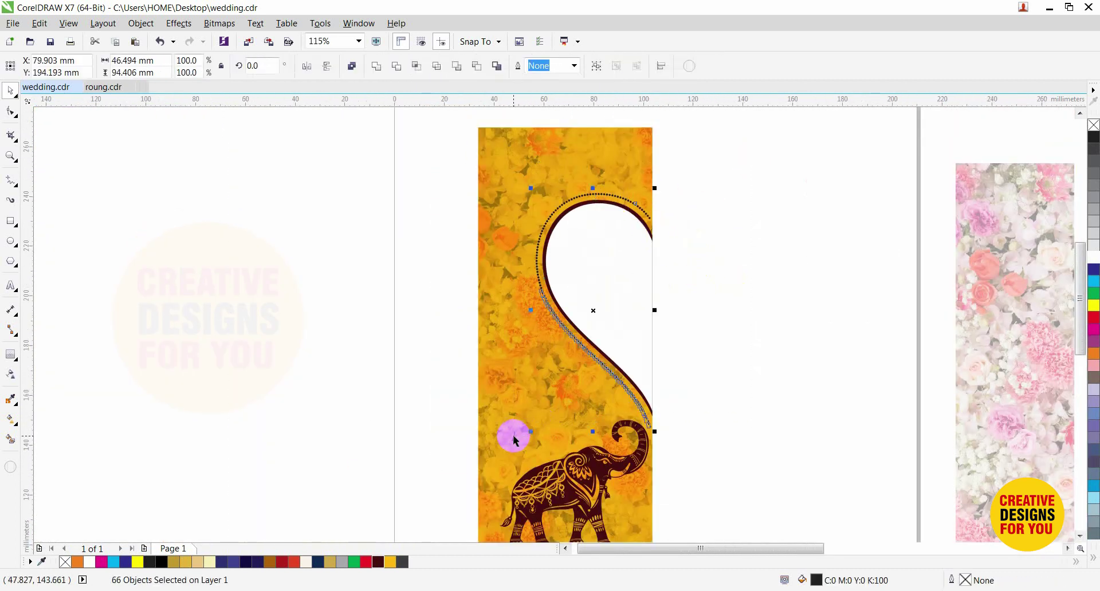
{"action": "key", "text": "ctrl+g"}
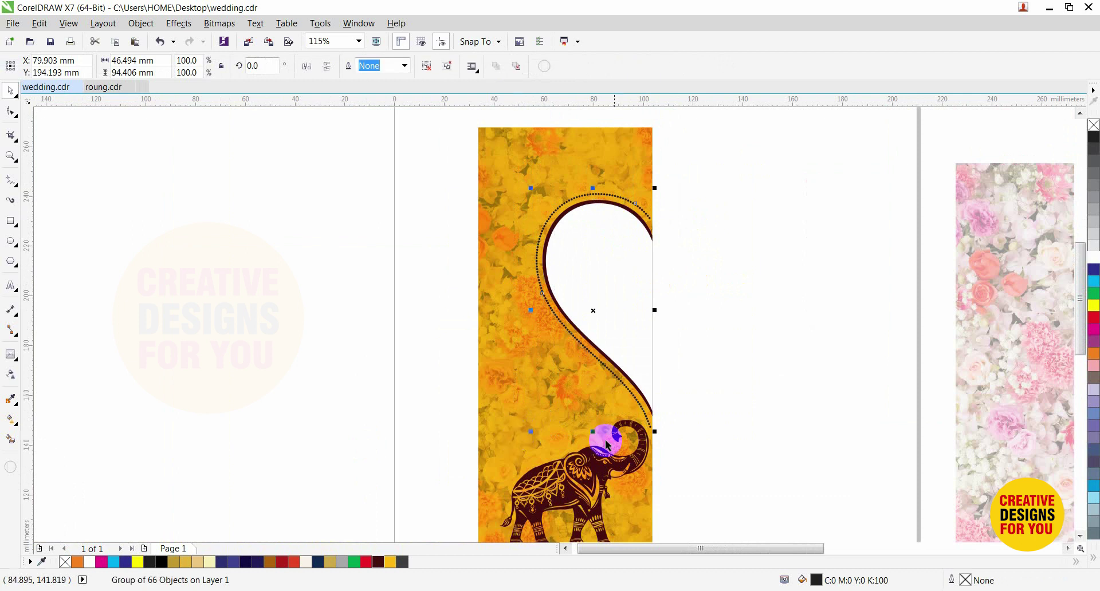
{"action": "key", "text": "Escape"}
Step: Place the gold gradient sphere beside the upper part of the card
{"action": "scroll", "coordinate": [745, 395], "scroll_direction": "down", "scroll_amount": 2}
{"action": "scroll", "coordinate": [518, 477], "scroll_direction": "down", "scroll_amount": 2}
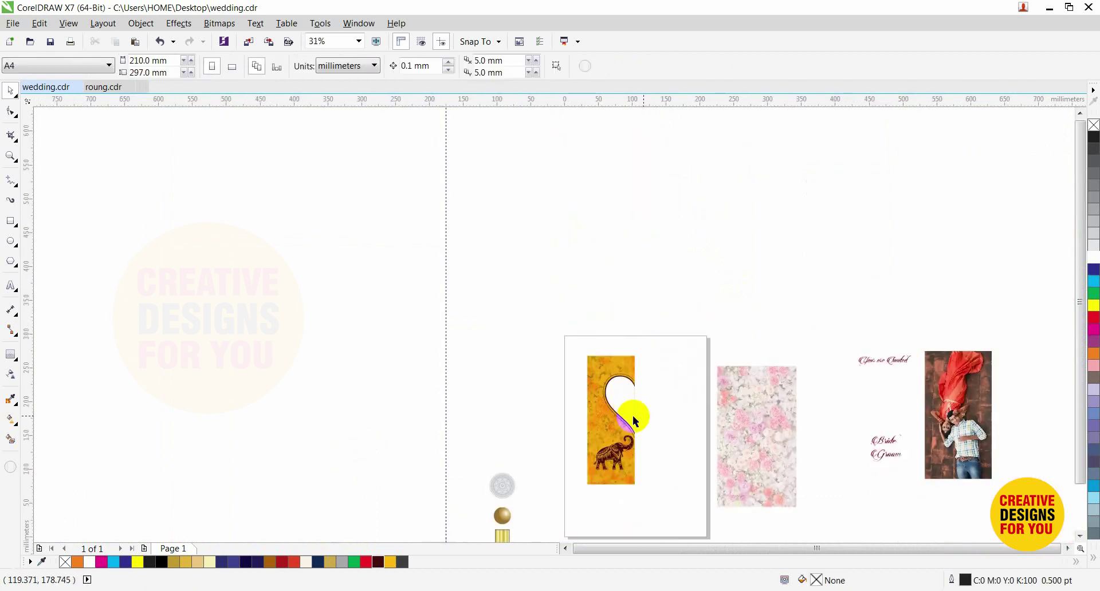
{"action": "left_click", "coordinate": [504, 517]}
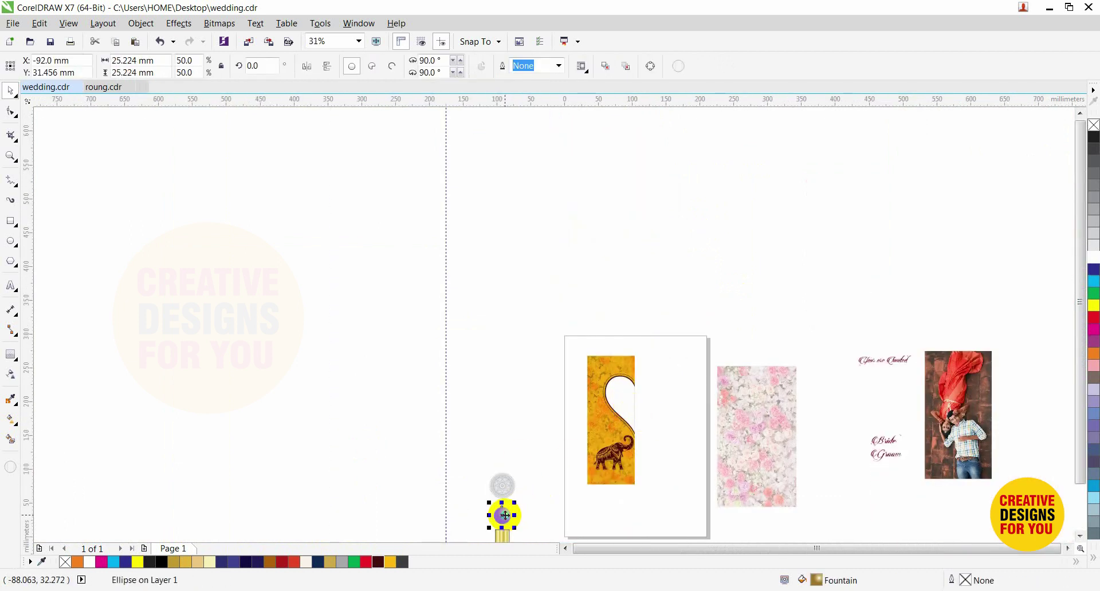
{"action": "right_click", "coordinate": [504, 516]}
{"action": "left_click", "coordinate": [443, 423]}
{"action": "left_click_drag", "start_coordinate": [503, 519], "coordinate": [565, 385]}
{"action": "key", "text": "F2"}
{"action": "left_click_drag", "start_coordinate": [538, 349], "coordinate": [668, 412]}
{"action": "key", "text": "F2"}
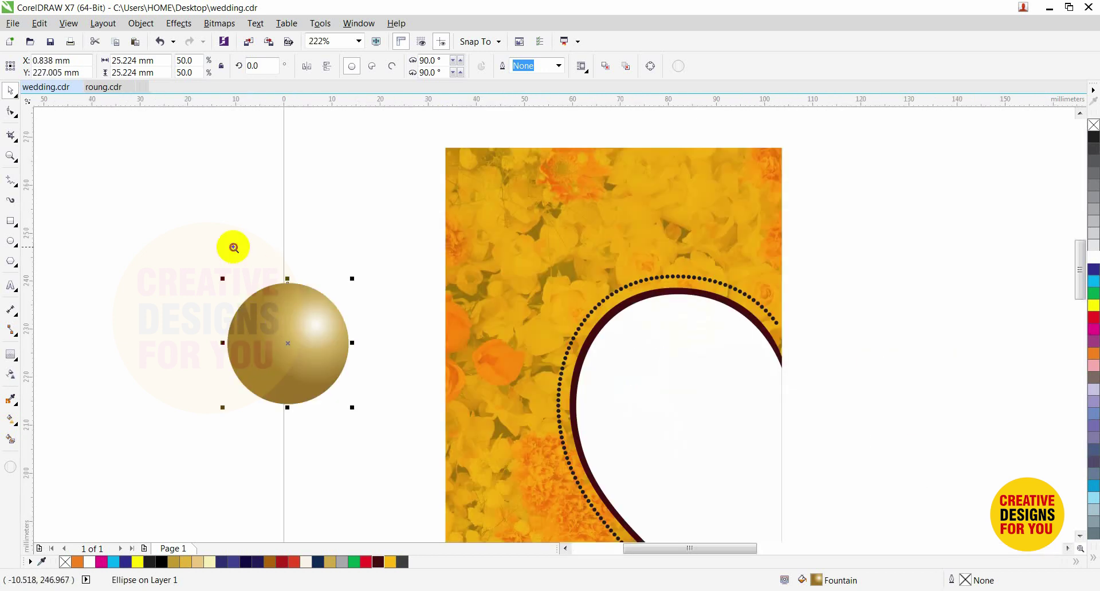
Step: Copy the gold sphere's fill onto the group of dots around the teardrop
{"action": "left_click_drag", "start_coordinate": [233, 247], "coordinate": [968, 488]}
{"action": "left_click_drag", "start_coordinate": [158, 283], "coordinate": [519, 278]}
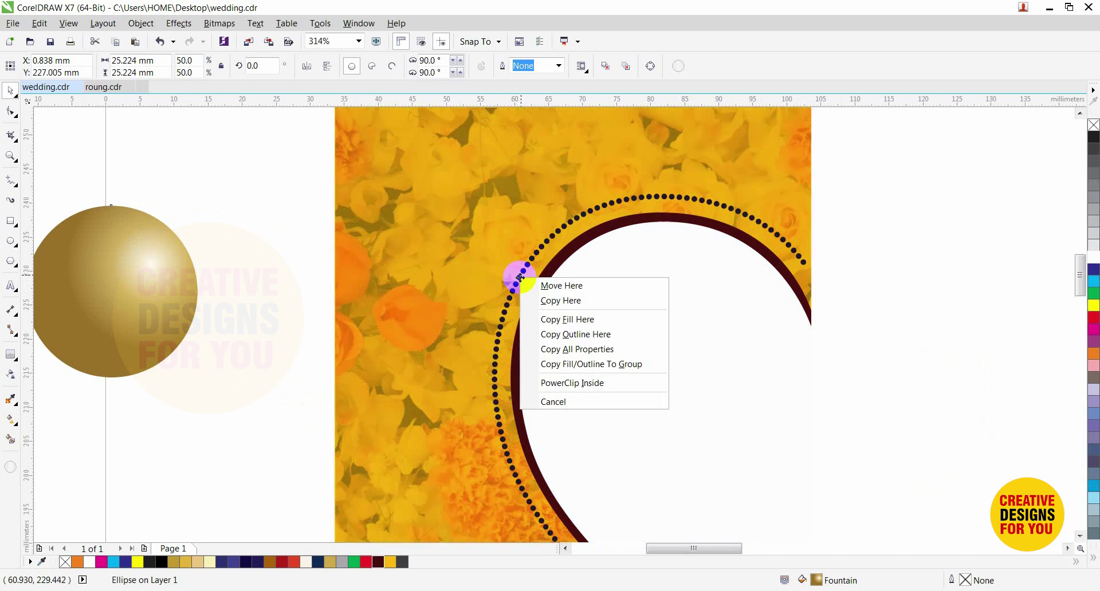
{"action": "left_click", "coordinate": [568, 319]}
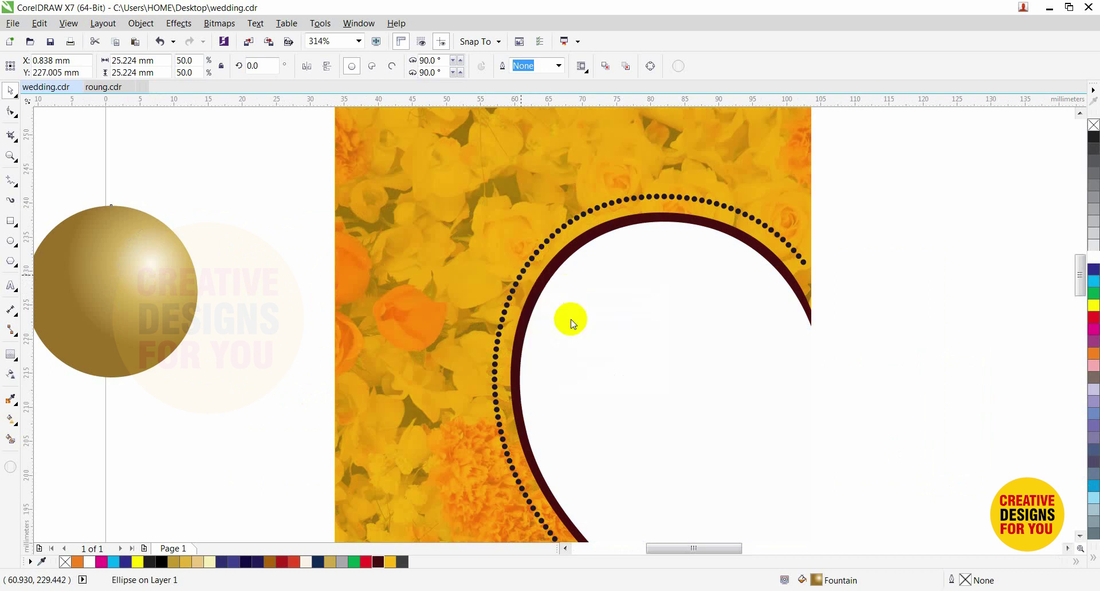
{"action": "left_click", "coordinate": [894, 257]}
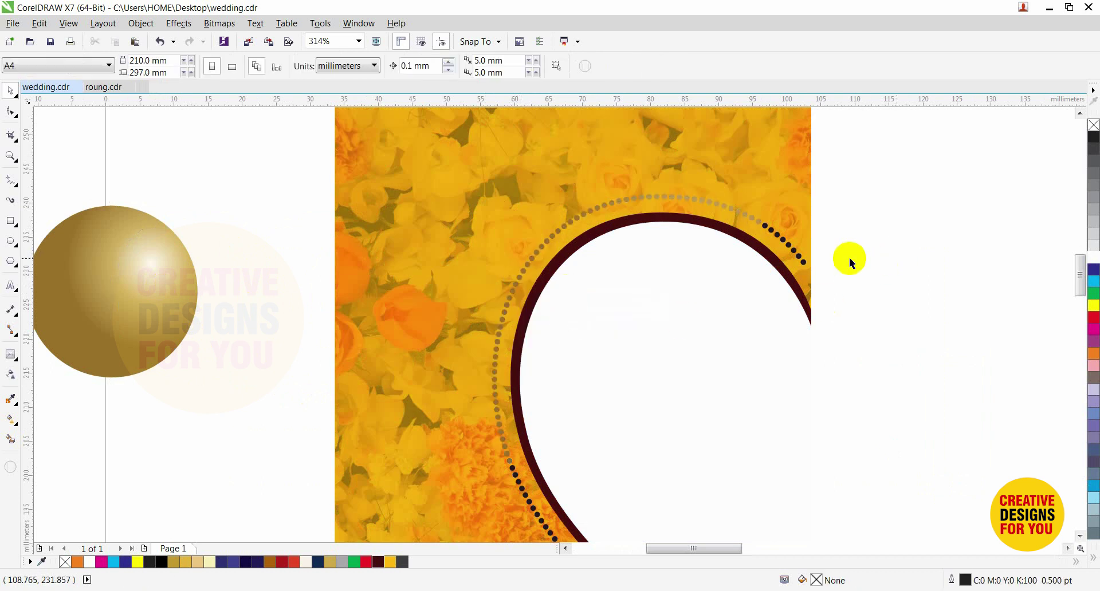
Step: Ungroup all the dots of the outline and combine them into a single curve
{"action": "left_click", "coordinate": [796, 254]}
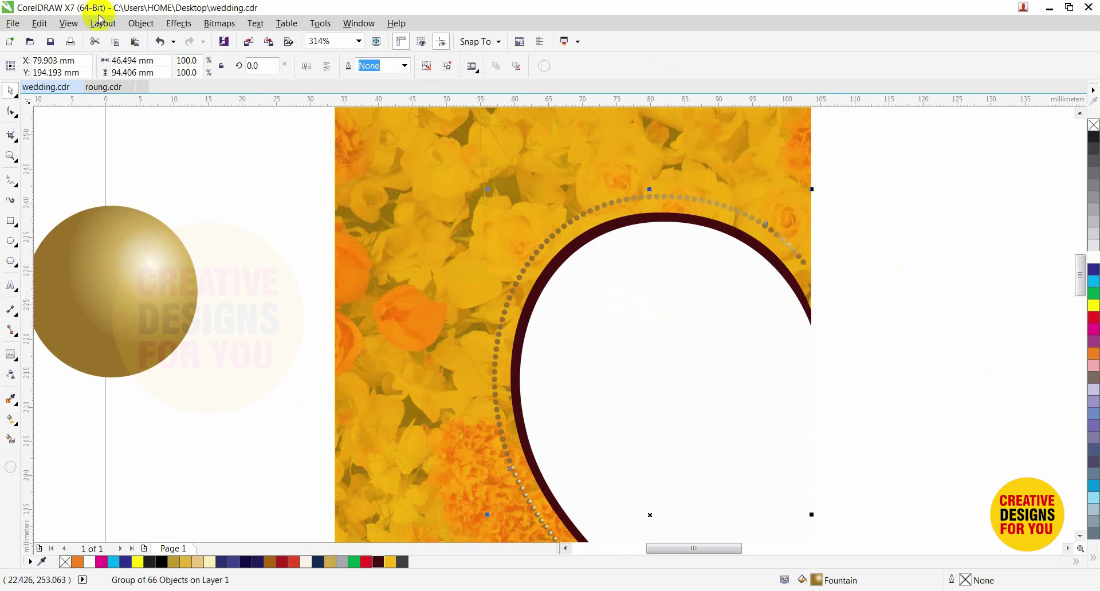
{"action": "left_click", "coordinate": [140, 23]}
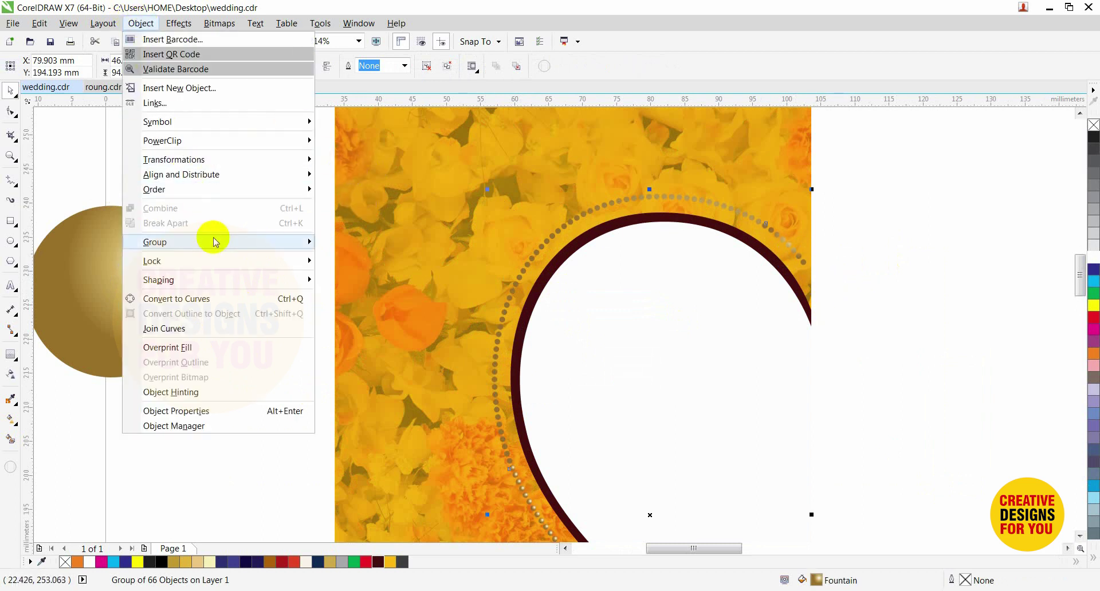
{"action": "mouse_move", "coordinate": [214, 241]}
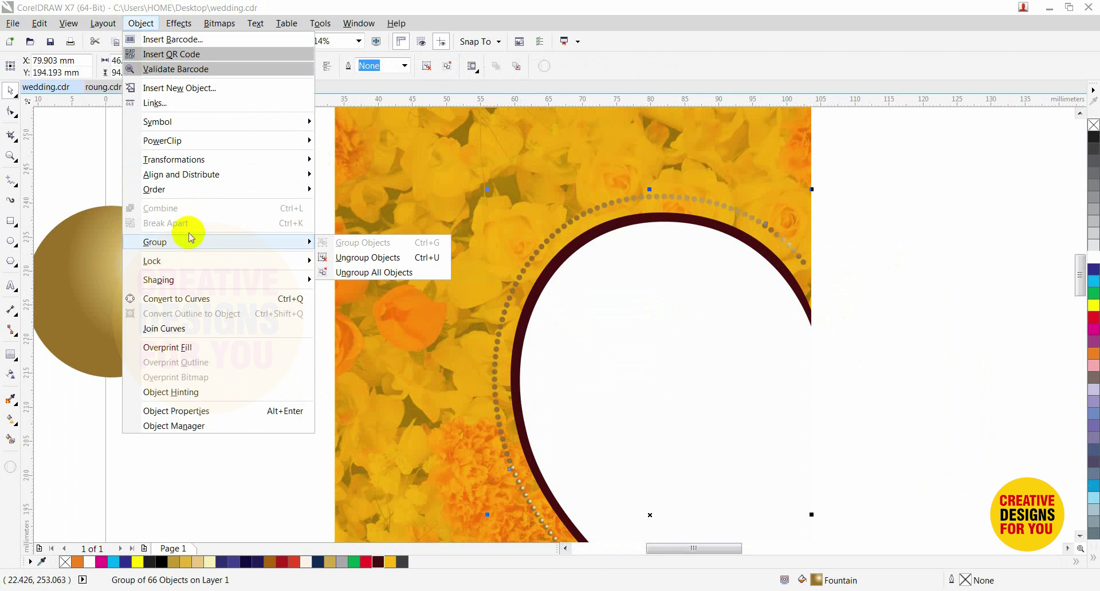
{"action": "left_click", "coordinate": [355, 272]}
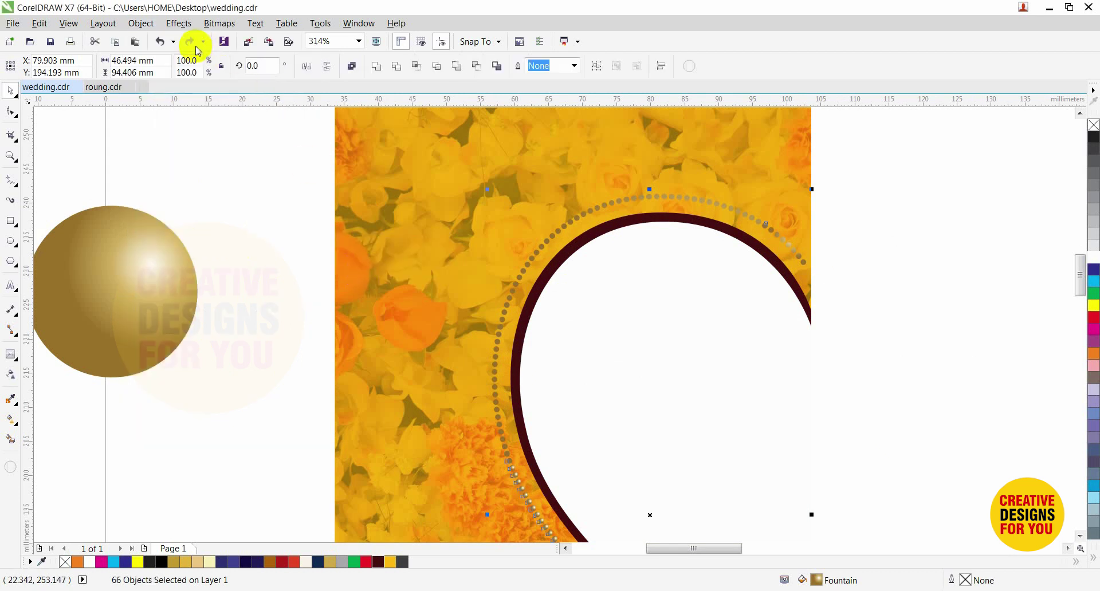
{"action": "left_click", "coordinate": [141, 23]}
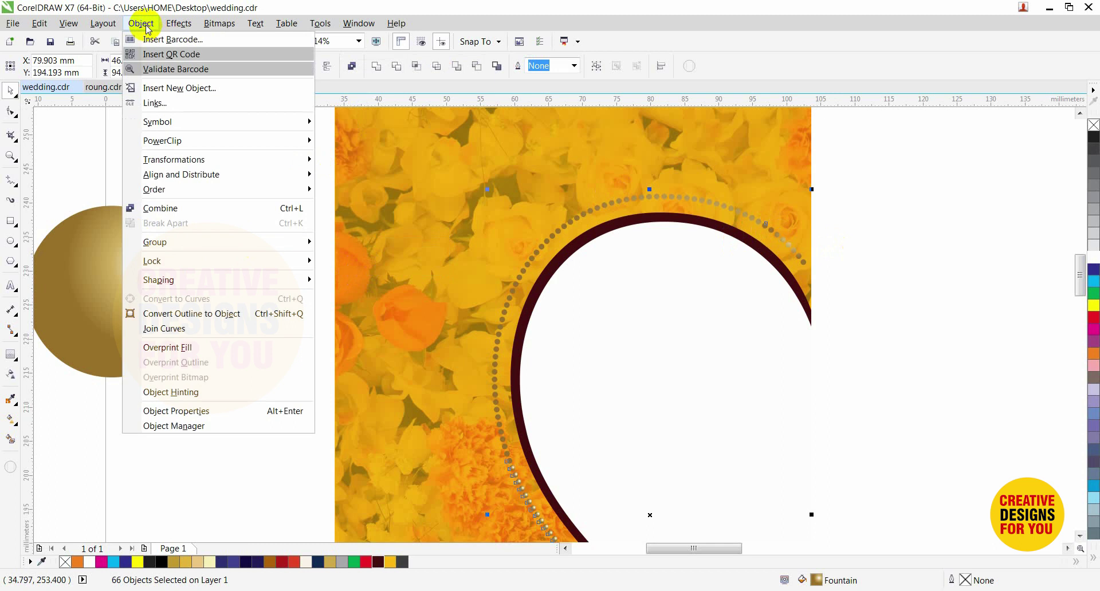
{"action": "left_click", "coordinate": [212, 209]}
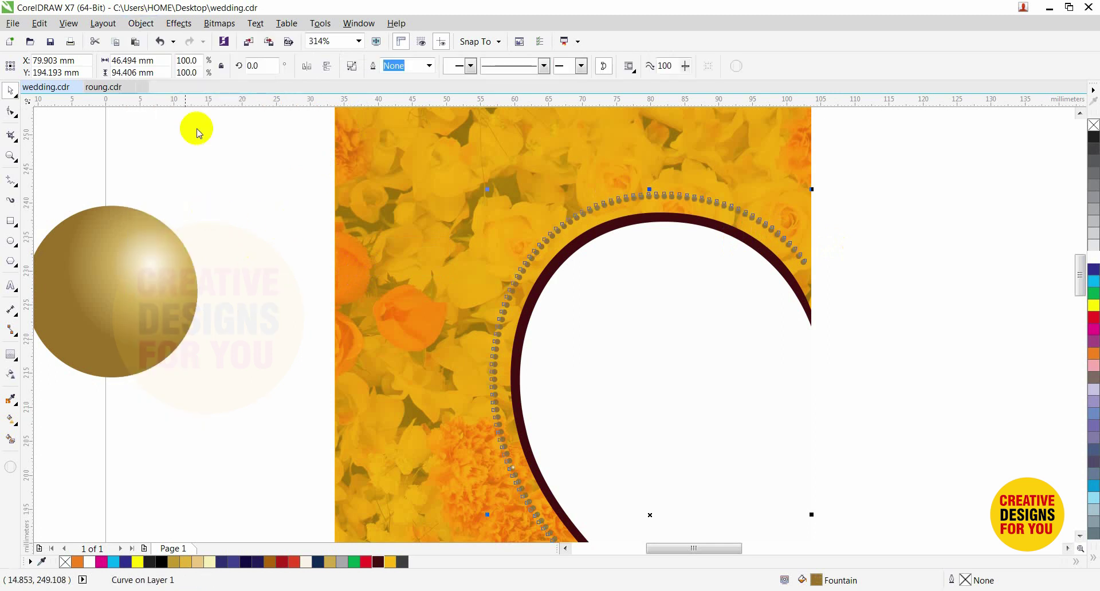
Step: Break the combined dot curve apart again and group the resulting dots
{"action": "left_click", "coordinate": [141, 23]}
{"action": "left_click", "coordinate": [189, 223]}
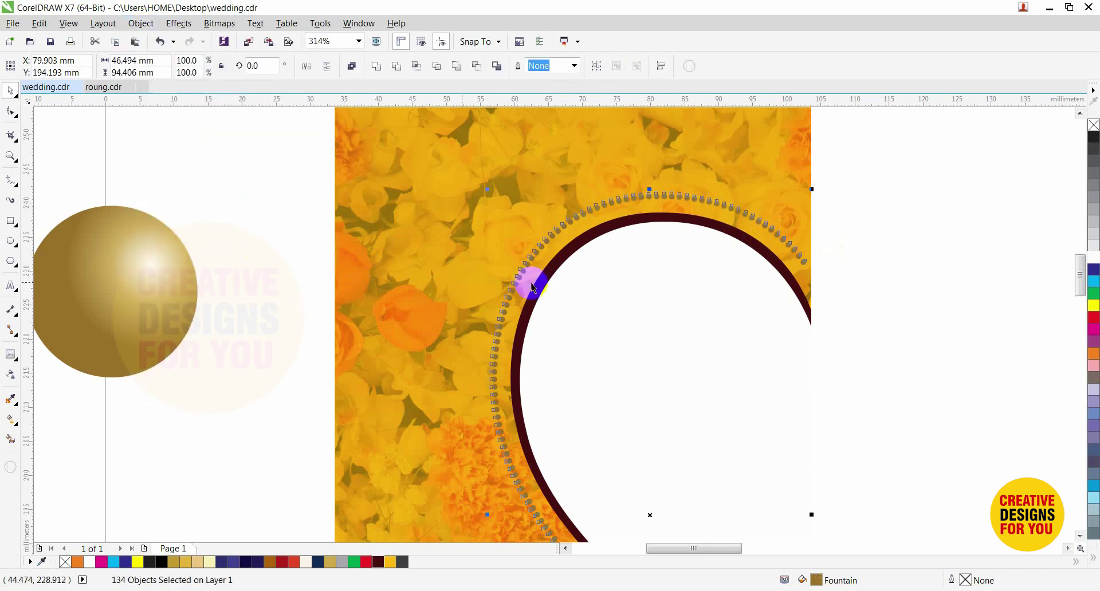
{"action": "scroll", "coordinate": [693, 264], "scroll_direction": "up", "scroll_amount": 5}
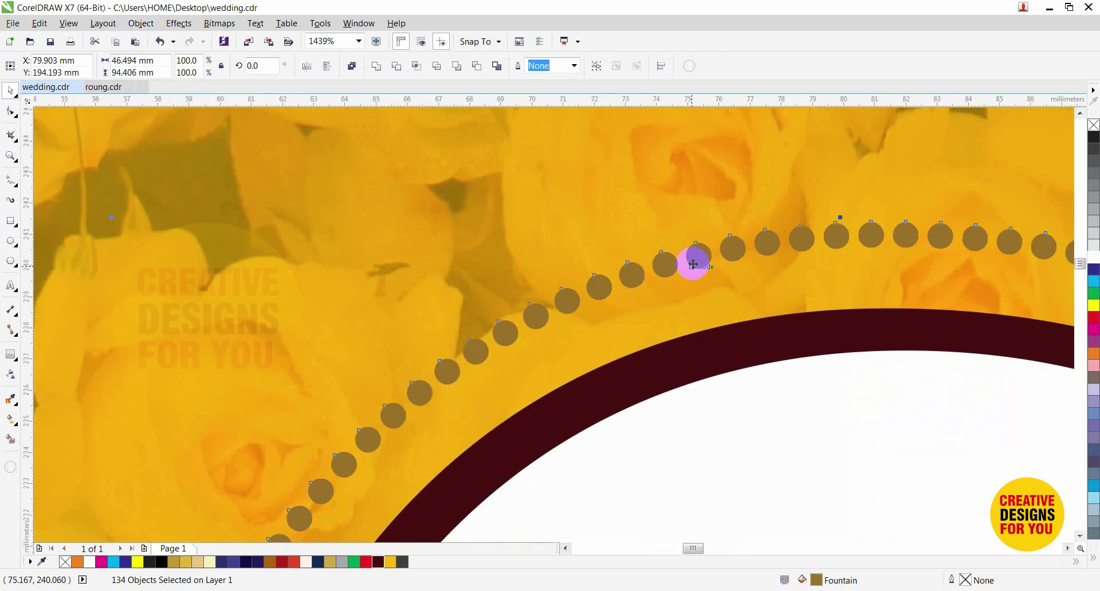
{"action": "scroll", "coordinate": [693, 263], "scroll_direction": "down", "scroll_amount": 8}
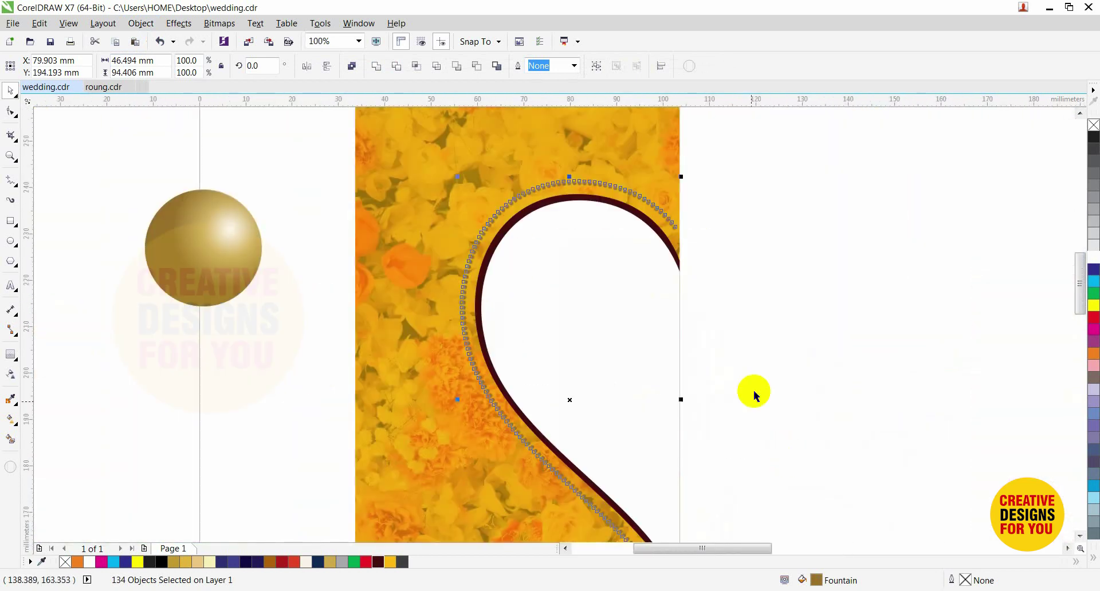
{"action": "key", "text": "ctrl+g"}
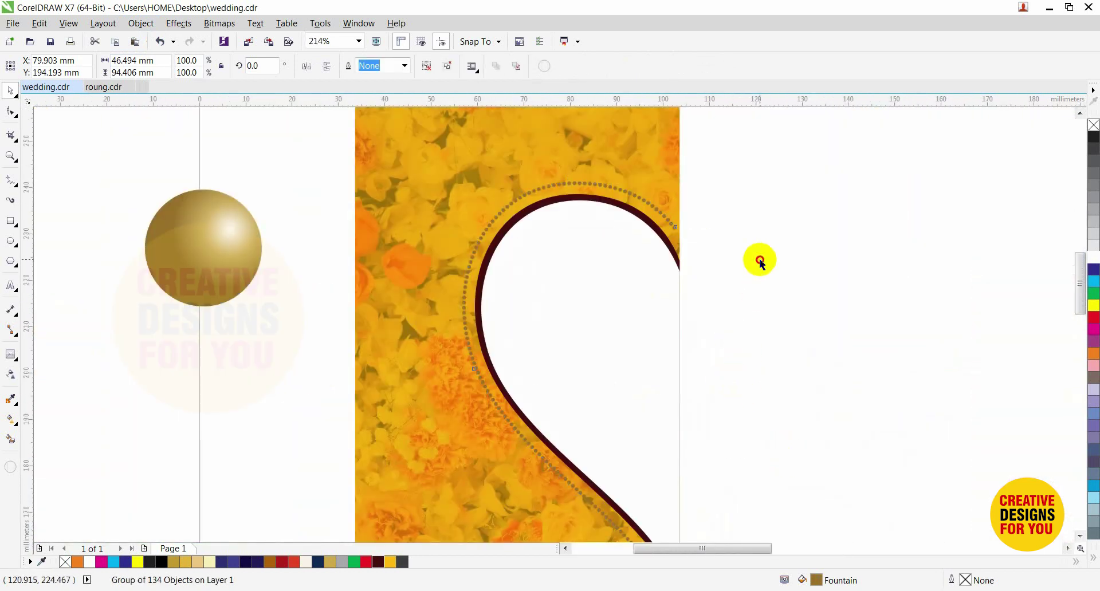
Step: Examine the fountain fill settings of a single dot in the upper arc of the dotted outline
{"action": "left_click", "coordinate": [761, 261]}
{"action": "key", "text": "F2"}
{"action": "left_click_drag", "start_coordinate": [549, 176], "coordinate": [680, 241]}
{"action": "left_click", "coordinate": [598, 205], "text": "ctrl"}
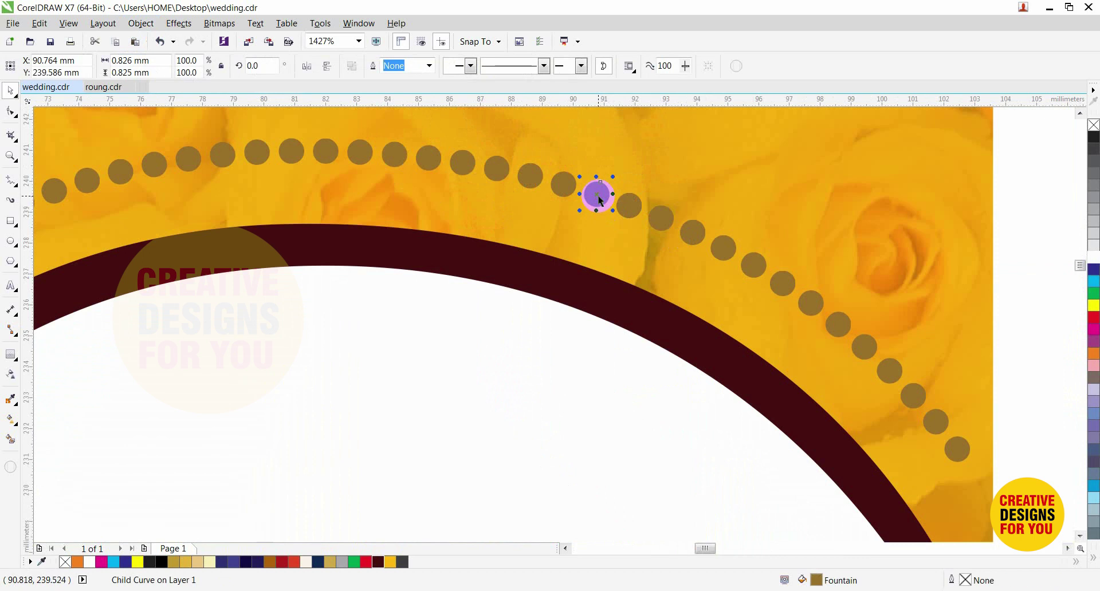
{"action": "key", "text": "F11"}
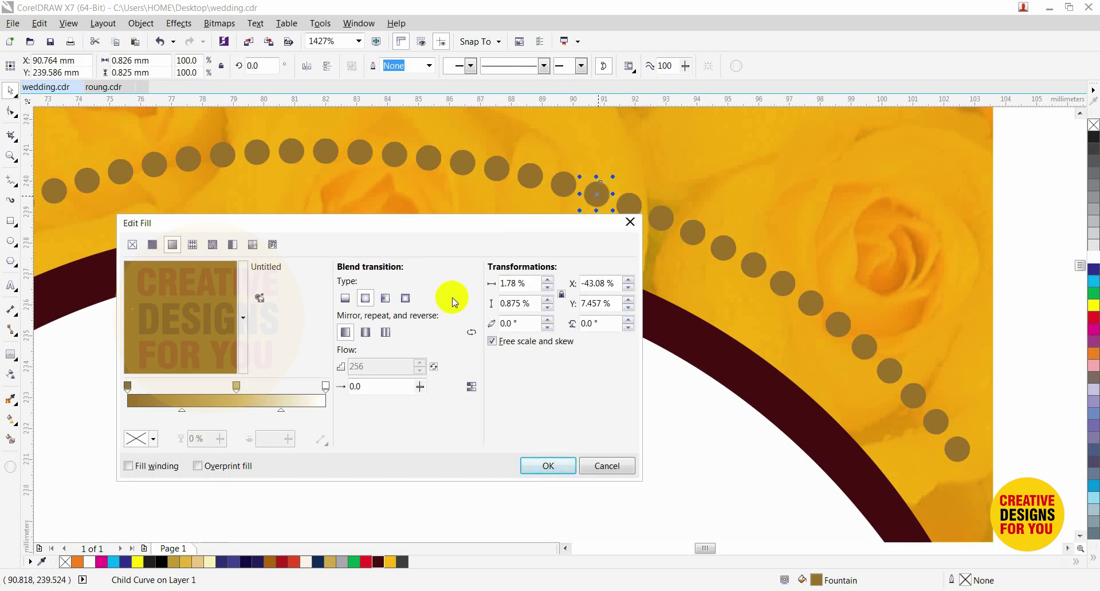
{"action": "left_click", "coordinate": [548, 465]}
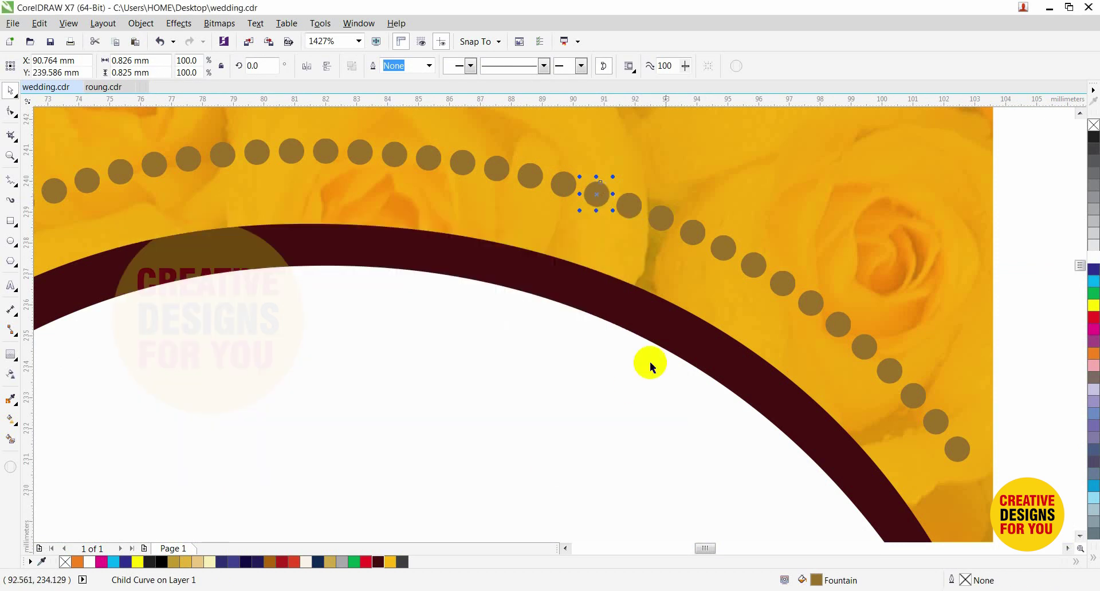
Step: Fill the grouped dots around the teardrop with white
{"action": "scroll", "coordinate": [646, 363], "scroll_direction": "down", "scroll_amount": 6}
{"action": "left_click", "coordinate": [789, 336]}
{"action": "scroll", "coordinate": [775, 339], "scroll_direction": "down", "scroll_amount": 1}
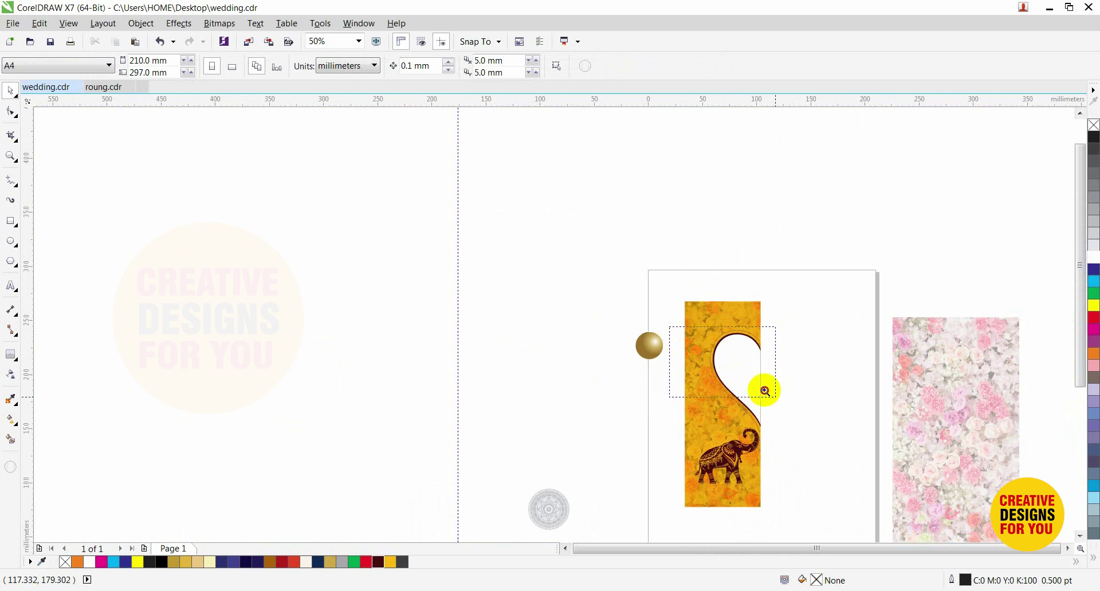
{"action": "left_click_drag", "start_coordinate": [765, 391], "coordinate": [774, 396]}
{"action": "left_click", "coordinate": [726, 154]}
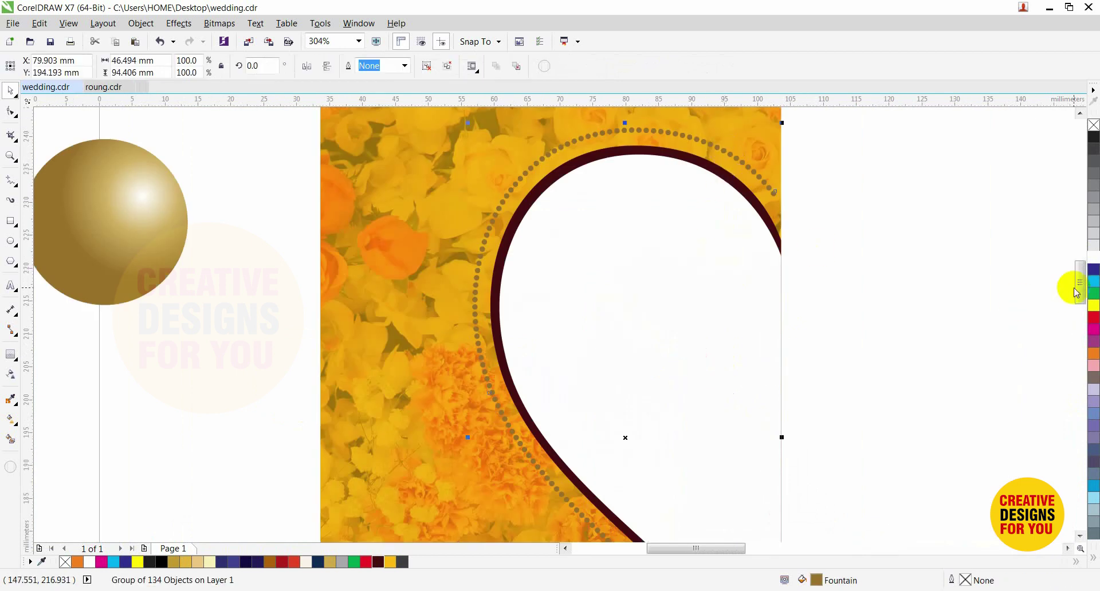
{"action": "left_click", "coordinate": [1093, 257]}
{"action": "scroll", "coordinate": [968, 270], "scroll_direction": "down", "scroll_amount": 1}
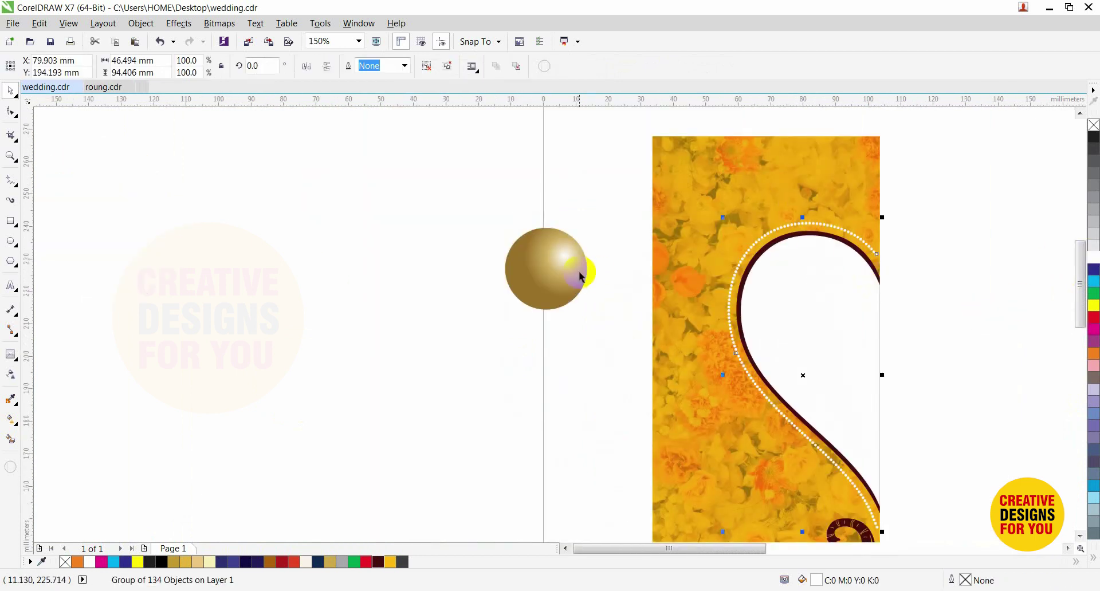
Step: Move the gold sphere farther away from the card
{"action": "left_click_drag", "start_coordinate": [580, 273], "coordinate": [343, 271]}
{"action": "left_click", "coordinate": [471, 353]}
{"action": "scroll", "coordinate": [725, 315], "scroll_direction": "down", "scroll_amount": 1}
{"action": "key", "text": "F2"}
{"action": "left_click_drag", "start_coordinate": [662, 260], "coordinate": [907, 465]}
{"action": "scroll", "coordinate": [715, 328], "scroll_direction": "down", "scroll_amount": 2}
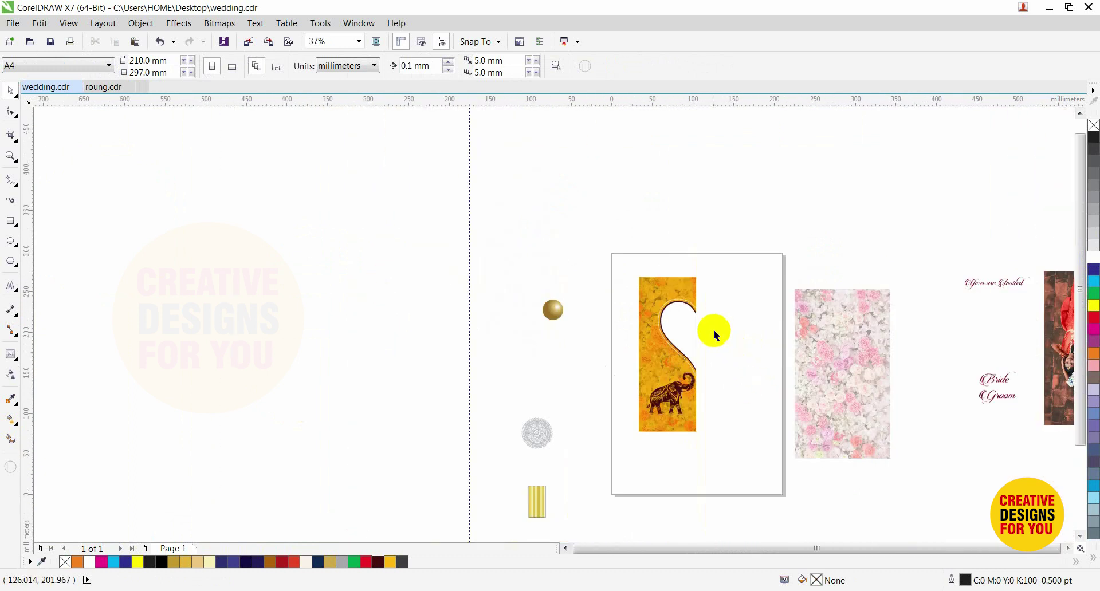
{"action": "left_click_drag", "start_coordinate": [583, 265], "coordinate": [753, 455]}
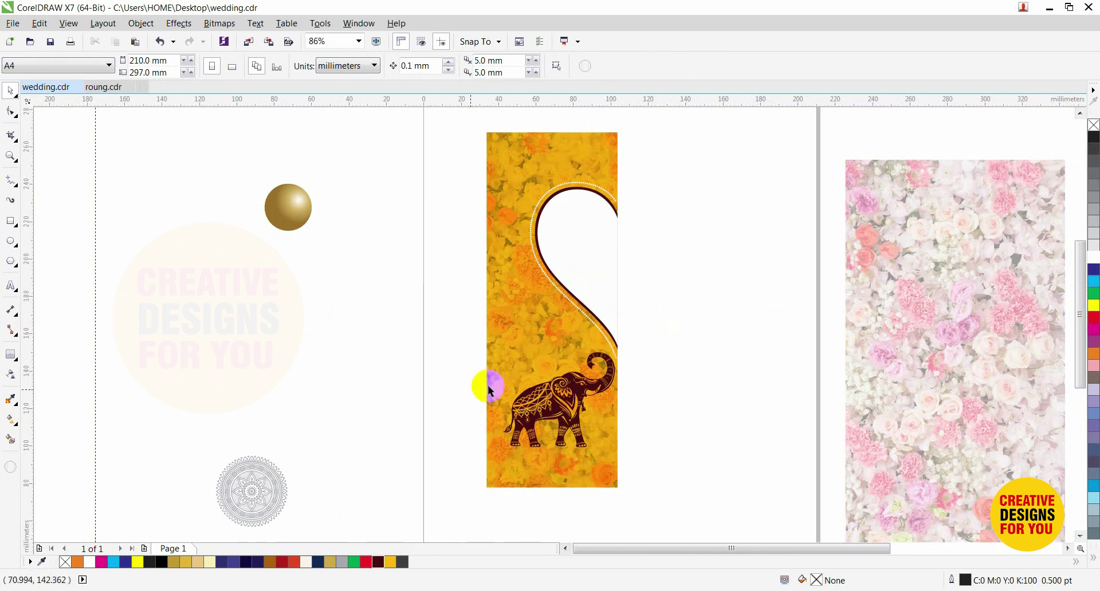
Step: Place a copy of the grey mandala over the card's lower edge and fill it with the elephant's dark maroon
{"action": "left_click", "coordinate": [265, 470]}
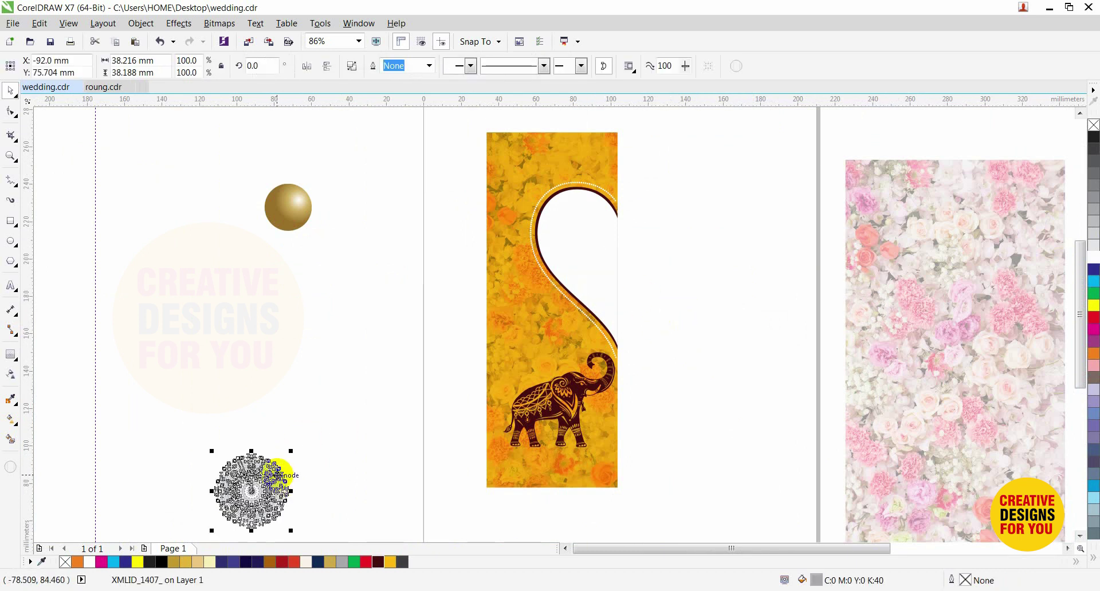
{"action": "left_click_drag", "start_coordinate": [266, 467], "coordinate": [564, 487]}
{"action": "scroll", "coordinate": [519, 545], "scroll_direction": "up", "scroll_amount": 5}
{"action": "left_click", "coordinate": [379, 563]}
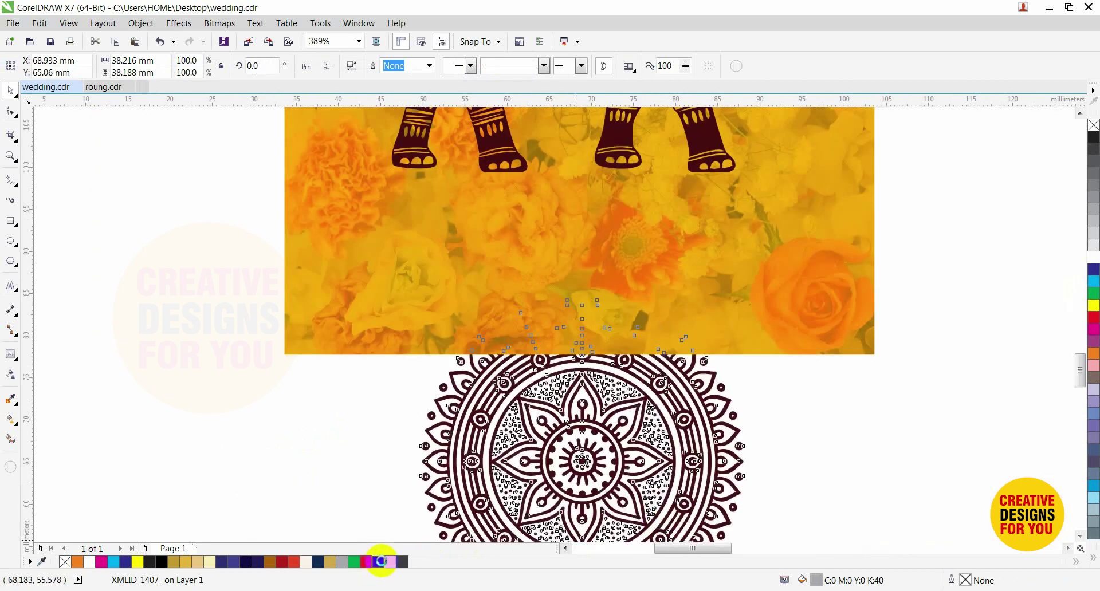
Step: Bring the maroon mandala in front of the card, raise it slightly and centre it horizontally on the card
{"action": "key", "text": "shift+Page_Up"}
{"action": "left_click_drag", "start_coordinate": [537, 493], "coordinate": [533, 476]}
{"action": "left_click", "coordinate": [780, 288], "text": "shift"}
{"action": "key", "text": "c"}
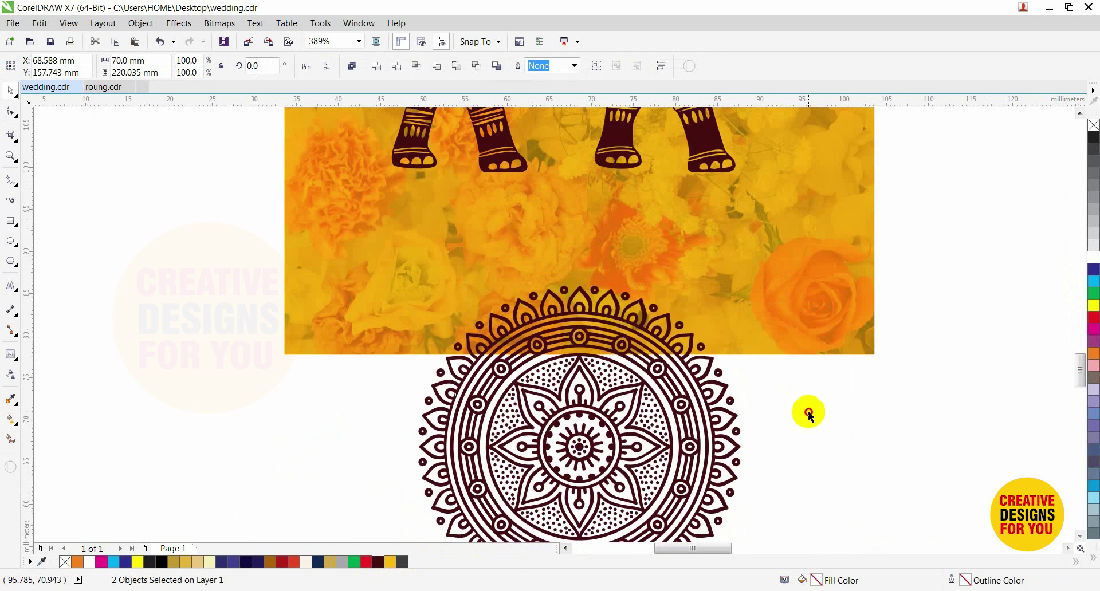
Step: Try to clip the maroon mandala inside the card panel at its lower edge
{"action": "scroll", "coordinate": [808, 414], "scroll_direction": "down", "scroll_amount": 2}
{"action": "left_click", "coordinate": [691, 424]}
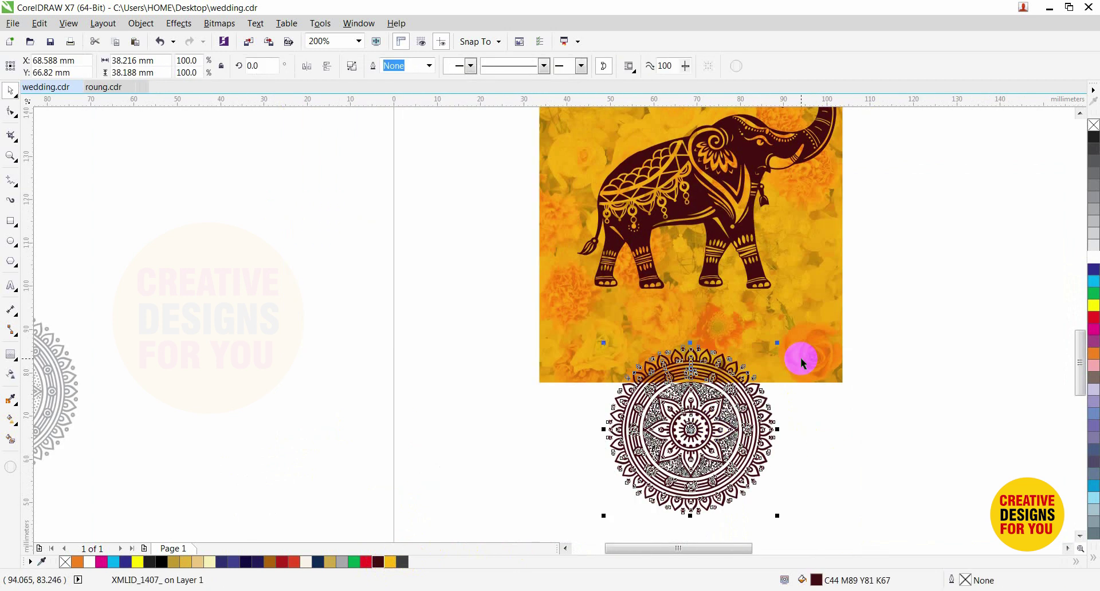
{"action": "left_click", "coordinate": [801, 356]}
{"action": "left_click", "coordinate": [810, 411]}
{"action": "scroll", "coordinate": [873, 351], "scroll_direction": "down", "scroll_amount": 2}
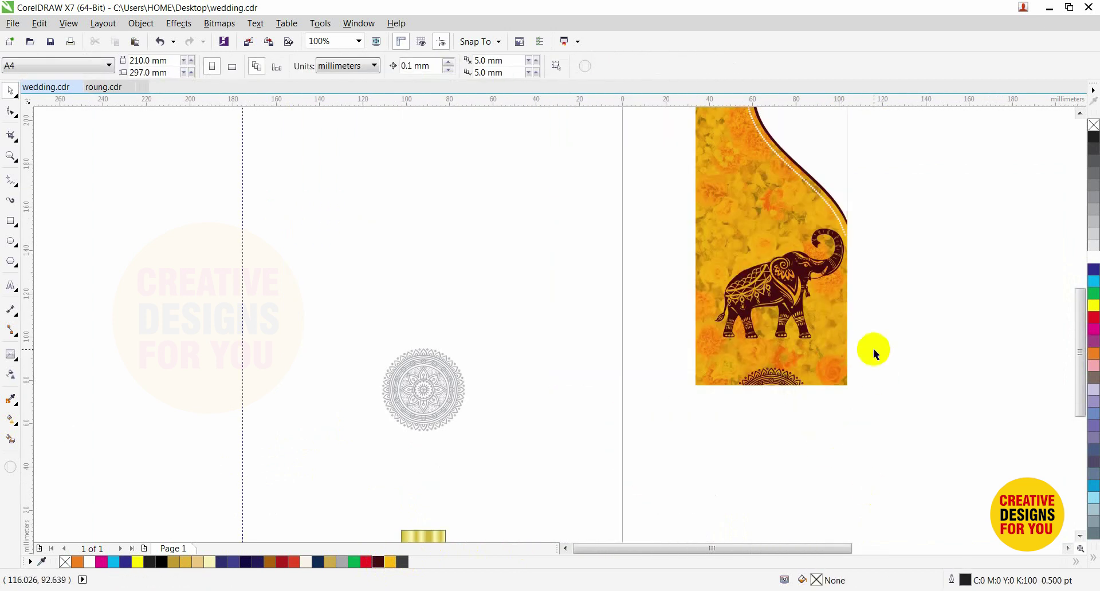
{"action": "scroll", "coordinate": [873, 348], "scroll_direction": "down", "scroll_amount": 1}
{"action": "key", "text": "F2"}
{"action": "left_click_drag", "start_coordinate": [658, 160], "coordinate": [938, 422]}
{"action": "key", "text": "ctrl+z"}
{"action": "left_click", "coordinate": [753, 403]}
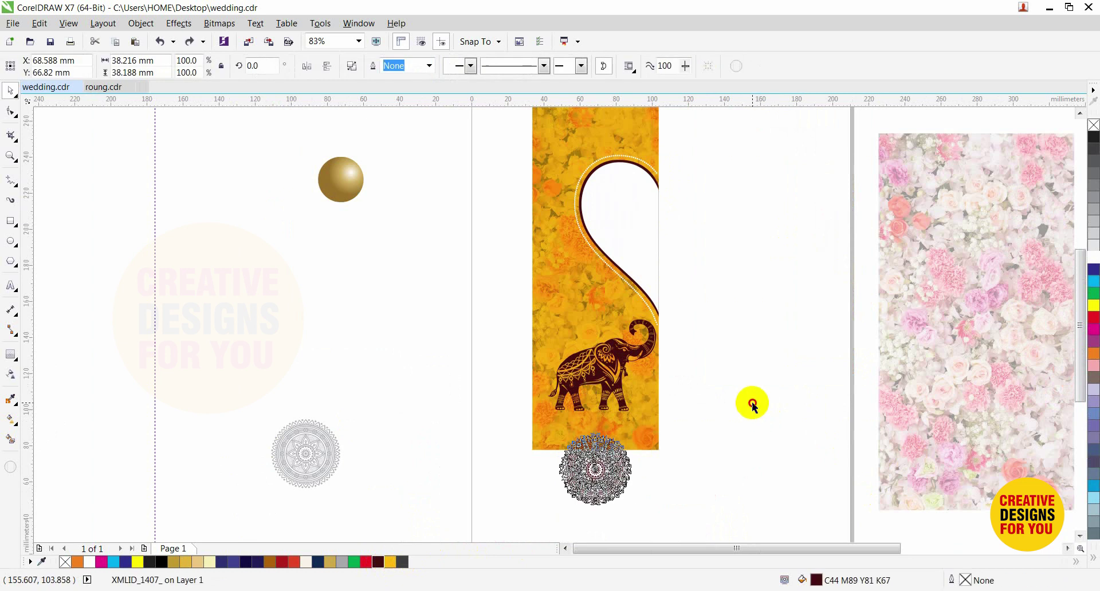
Step: Copy the maroon mandala straight up so that it overlaps the card's upper edge
{"action": "left_click", "coordinate": [630, 469]}
{"action": "left_click_drag", "start_coordinate": [605, 478], "coordinate": [604, 117]}
{"action": "scroll", "coordinate": [636, 166], "scroll_direction": "down", "scroll_amount": 2}
{"action": "key", "text": "F2"}
{"action": "left_click_drag", "start_coordinate": [528, 115], "coordinate": [711, 221]}
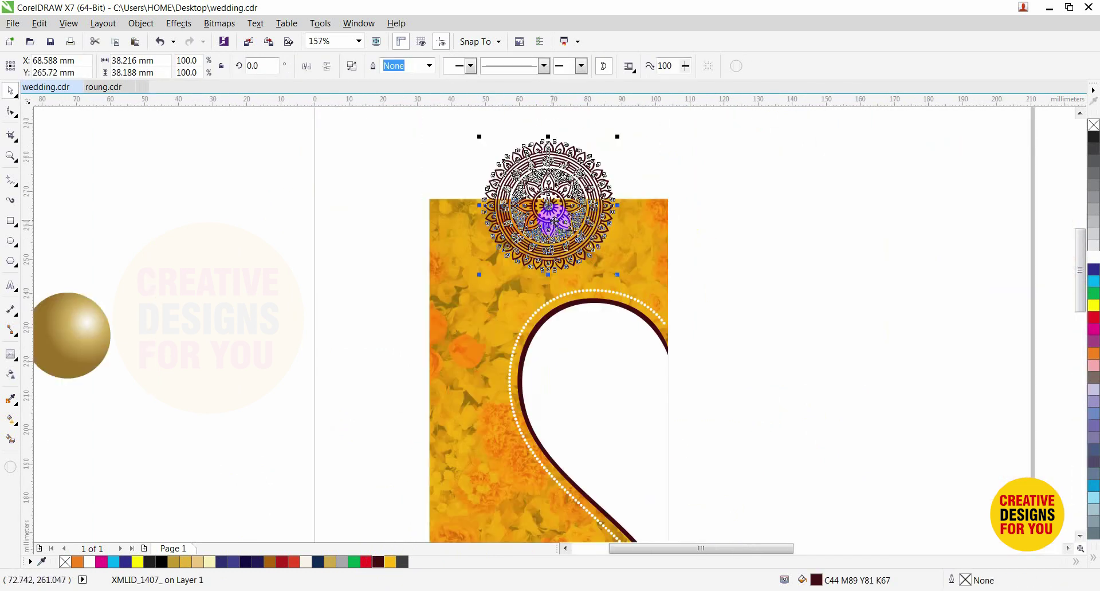
Step: Shift the upper mandala higher so only its lower part overlaps the card
{"action": "left_click_drag", "start_coordinate": [552, 240], "coordinate": [551, 227]}
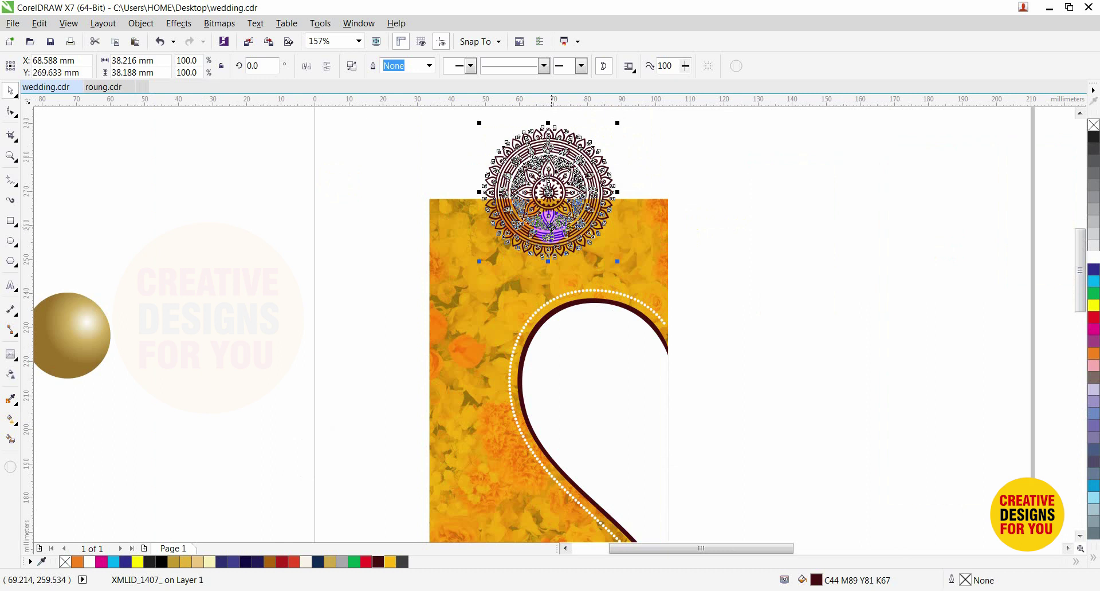
{"action": "left_click", "coordinate": [757, 215]}
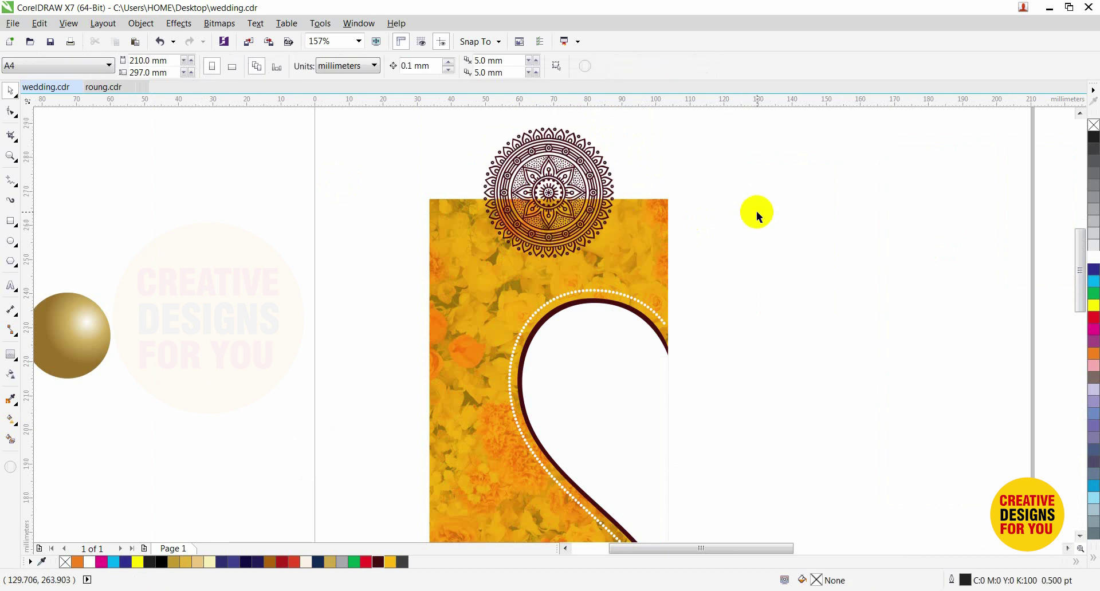
{"action": "left_click_drag", "start_coordinate": [577, 226], "coordinate": [578, 213]}
{"action": "left_click", "coordinate": [623, 242], "text": "shift"}
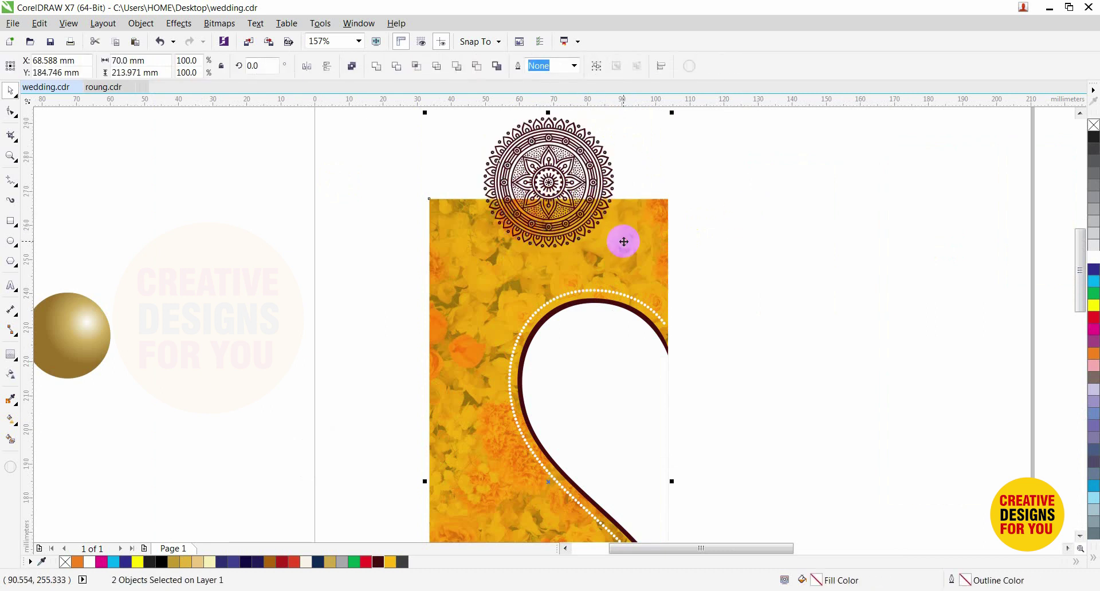
{"action": "left_click", "coordinate": [739, 241]}
Step: Group the upper and lower mandalas and centre the group vertically on the card
{"action": "scroll", "coordinate": [573, 206], "scroll_direction": "down", "scroll_amount": 3}
{"action": "left_click", "coordinate": [578, 199]}
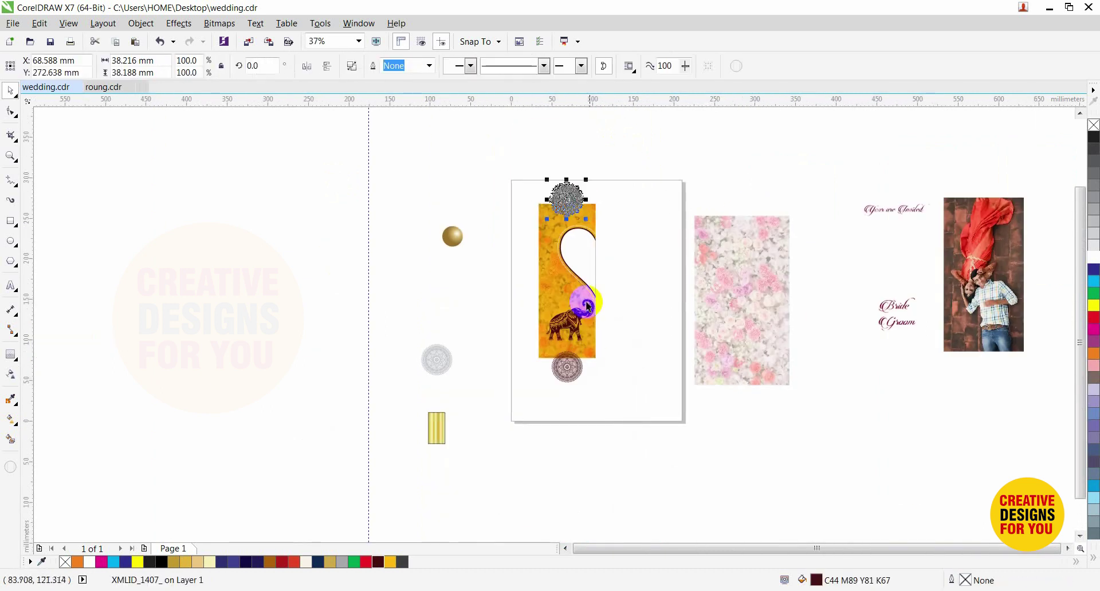
{"action": "left_click", "coordinate": [567, 378], "text": "shift"}
{"action": "key", "text": "ctrl+g"}
{"action": "left_click", "coordinate": [588, 345], "text": "shift"}
{"action": "key", "text": "e"}
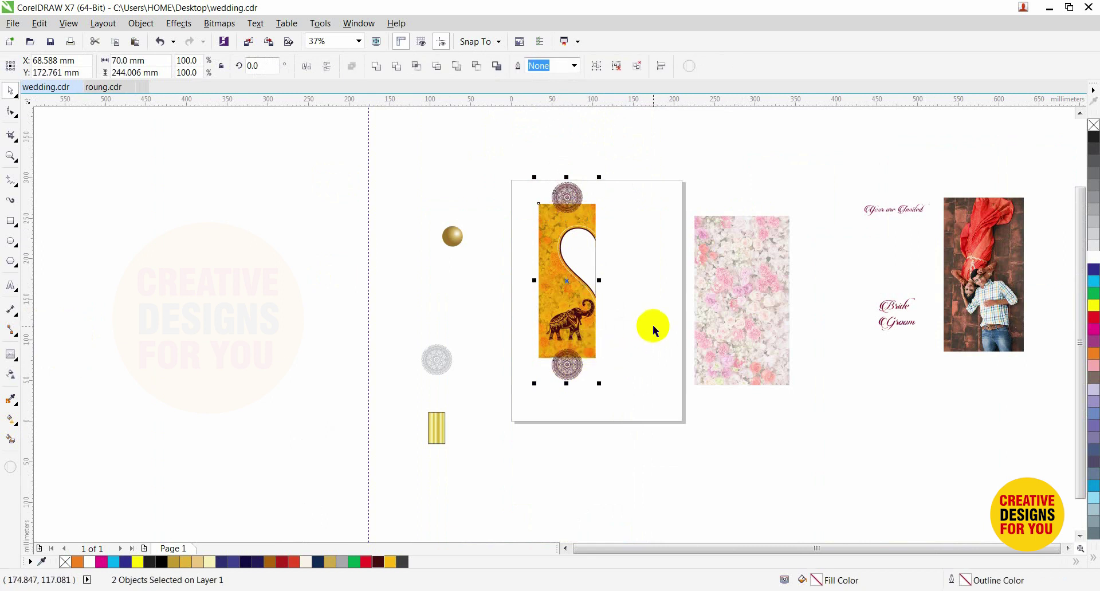
{"action": "left_click", "coordinate": [653, 327]}
Step: Scale the mandala group to about 96.8% around its centre
{"action": "left_click", "coordinate": [578, 201]}
{"action": "key", "text": "F2"}
{"action": "left_click_drag", "start_coordinate": [486, 164], "coordinate": [620, 247]}
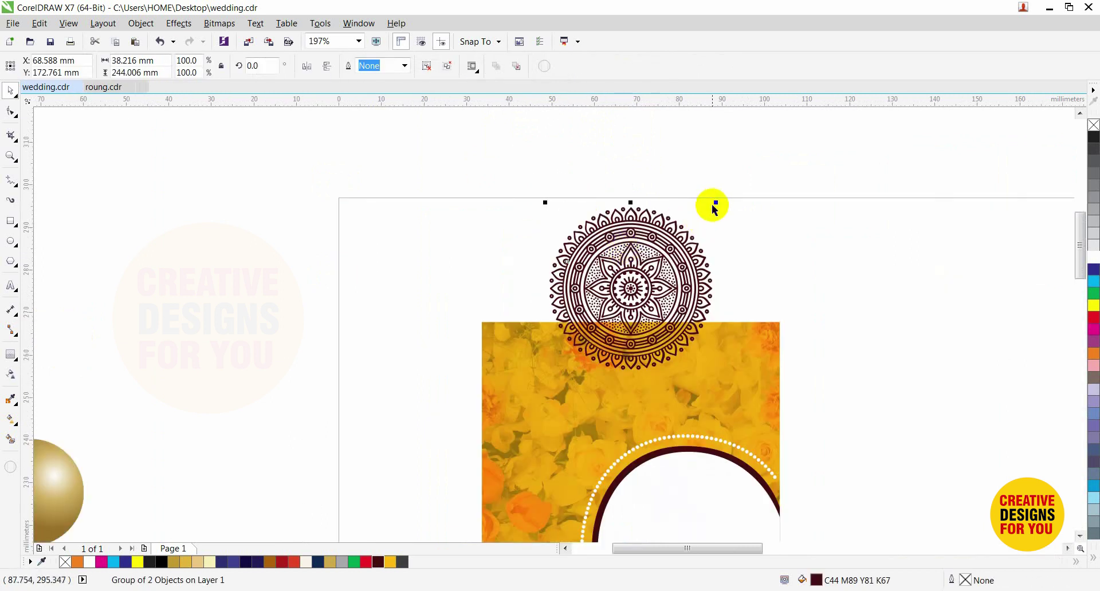
{"action": "left_click_drag", "start_coordinate": [716, 201], "coordinate": [712, 217]}
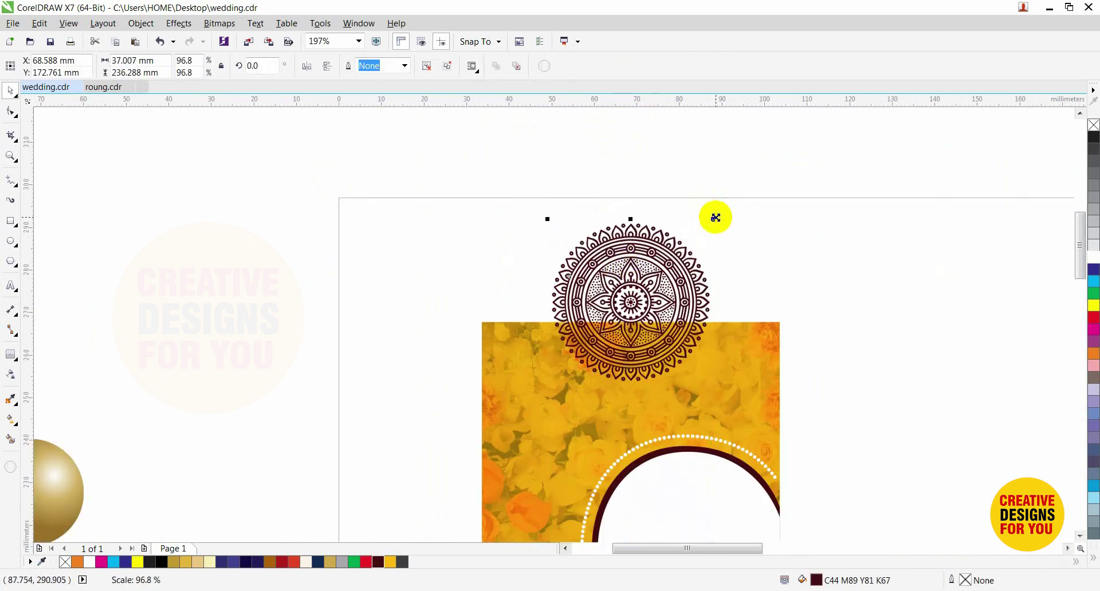
Step: Clip the mandala group inside the orange-yellow card panel
{"action": "key", "text": "ctrl+1"}
{"action": "left_click", "coordinate": [732, 356]}
{"action": "left_click", "coordinate": [749, 264]}
{"action": "scroll", "coordinate": [730, 303], "scroll_direction": "down", "scroll_amount": 2}
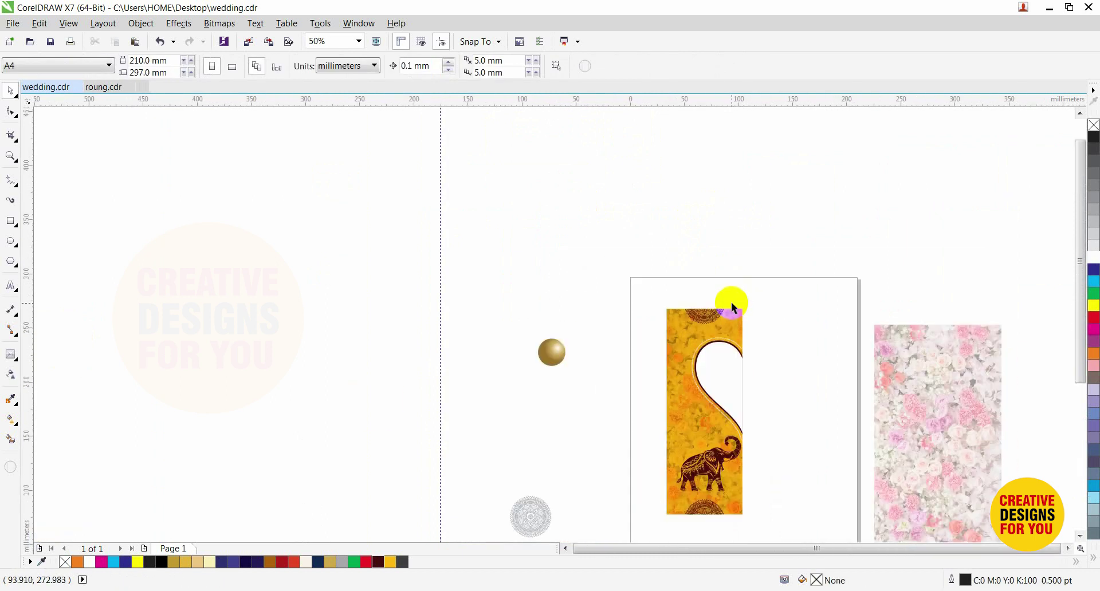
{"action": "scroll", "coordinate": [731, 302], "scroll_direction": "down", "scroll_amount": 2}
{"action": "key", "text": "F2"}
{"action": "left_click_drag", "start_coordinate": [674, 283], "coordinate": [788, 433]}
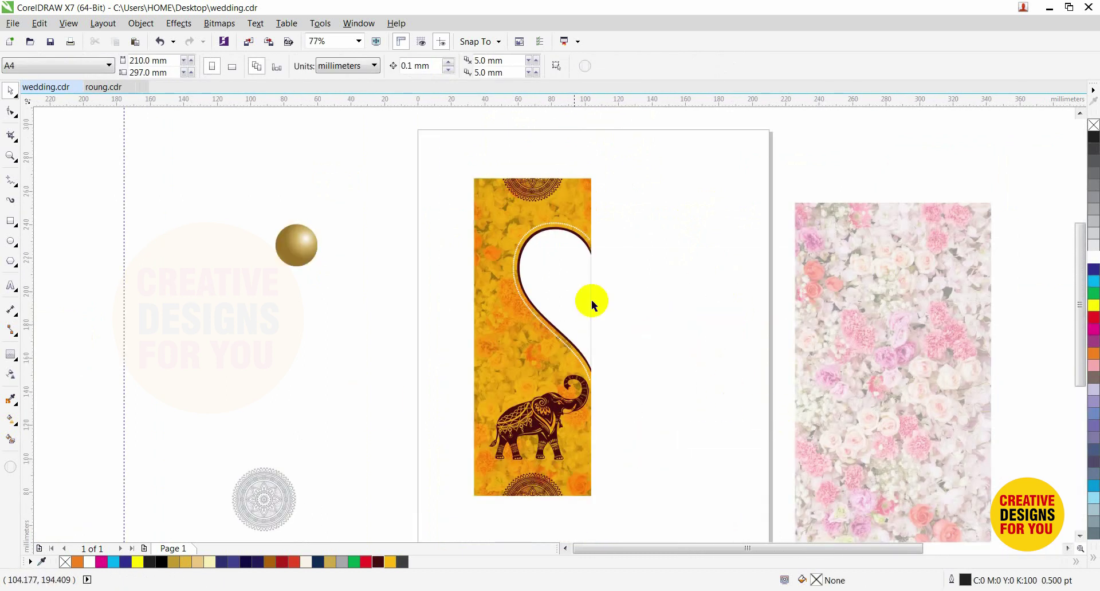
Step: Move the pink roses texture farther to the right of the card
{"action": "left_click", "coordinate": [557, 272]}
{"action": "left_click", "coordinate": [647, 281]}
{"action": "scroll", "coordinate": [646, 282], "scroll_direction": "down", "scroll_amount": 2}
{"action": "key", "text": "F2"}
{"action": "left_click_drag", "start_coordinate": [511, 235], "coordinate": [712, 451]}
{"action": "left_click_drag", "start_coordinate": [793, 295], "coordinate": [826, 293]}
{"action": "left_click", "coordinate": [668, 285]}
Step: Mirror a copy of all the card's objects horizontally across its right edge to complete the heart
{"action": "left_click_drag", "start_coordinate": [644, 142], "coordinate": [431, 498]}
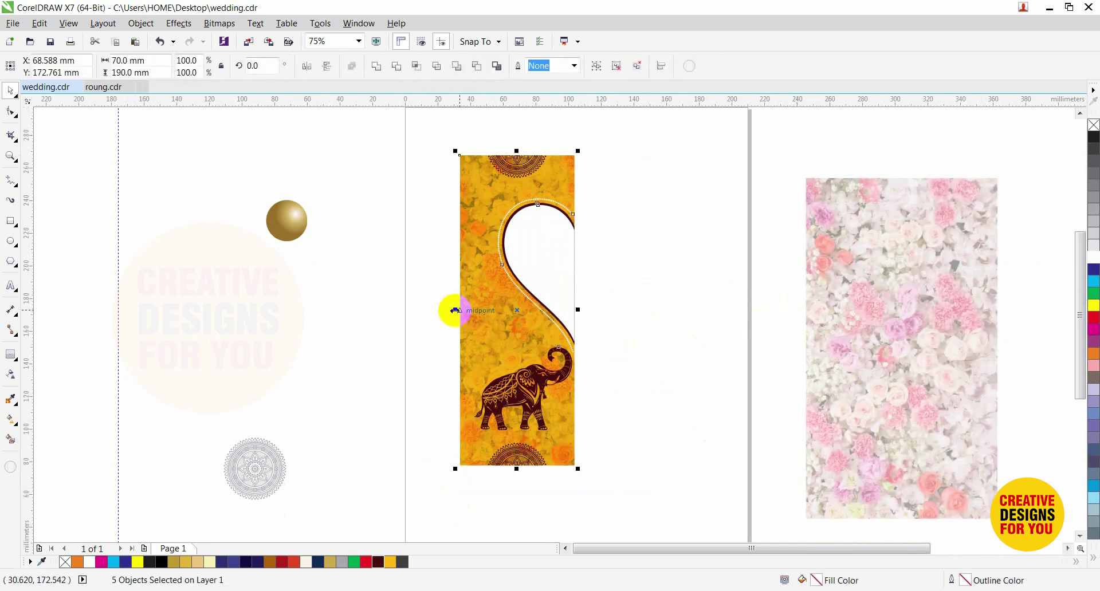
{"action": "left_click_drag", "start_coordinate": [455, 310], "coordinate": [707, 287]}
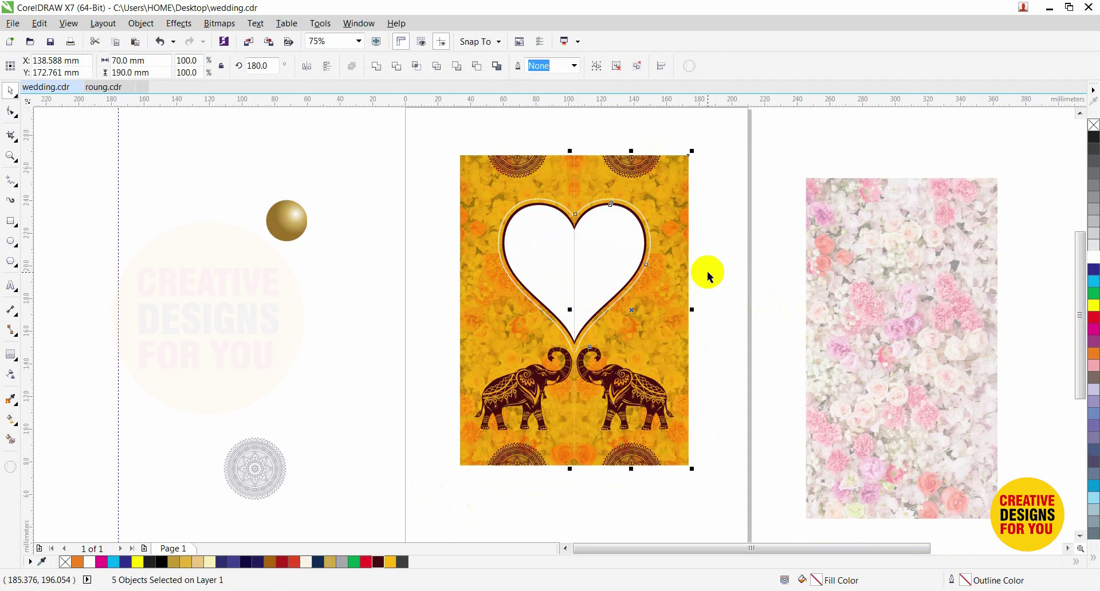
{"action": "left_click", "coordinate": [709, 275]}
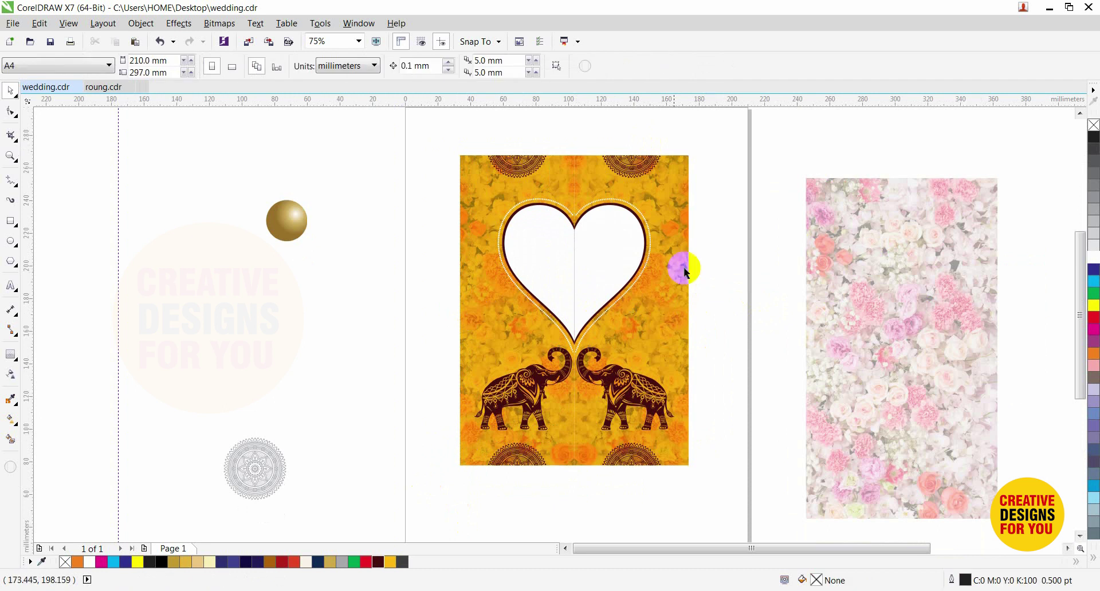
{"action": "left_click", "coordinate": [518, 382]}
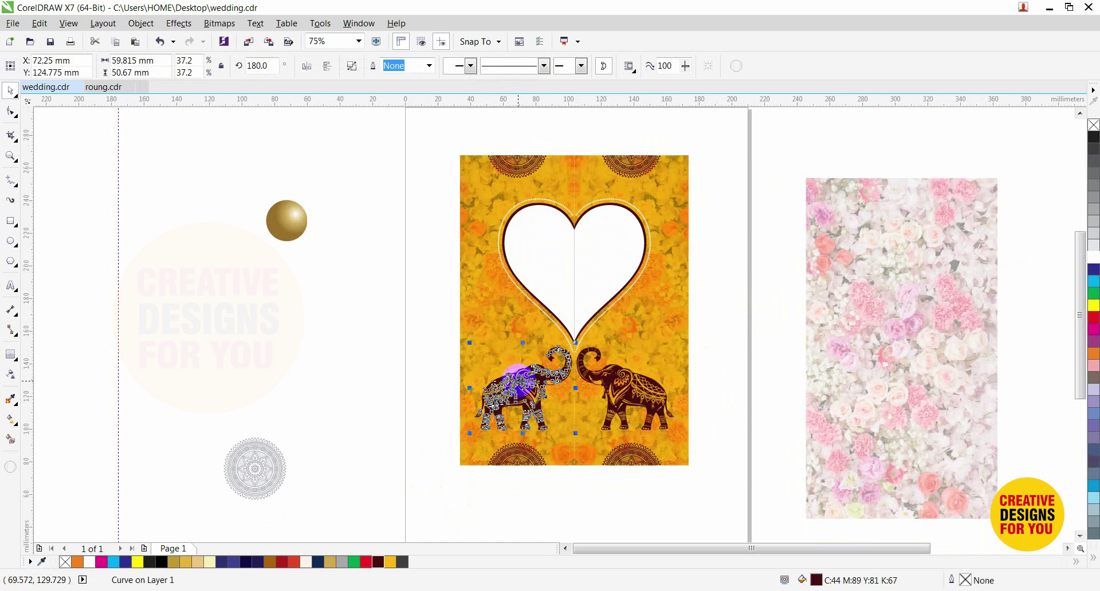
{"action": "left_click", "coordinate": [404, 333]}
{"action": "scroll", "coordinate": [519, 315], "scroll_direction": "down", "scroll_amount": 1}
{"action": "key", "text": "F2"}
{"action": "left_click_drag", "start_coordinate": [435, 206], "coordinate": [641, 425]}
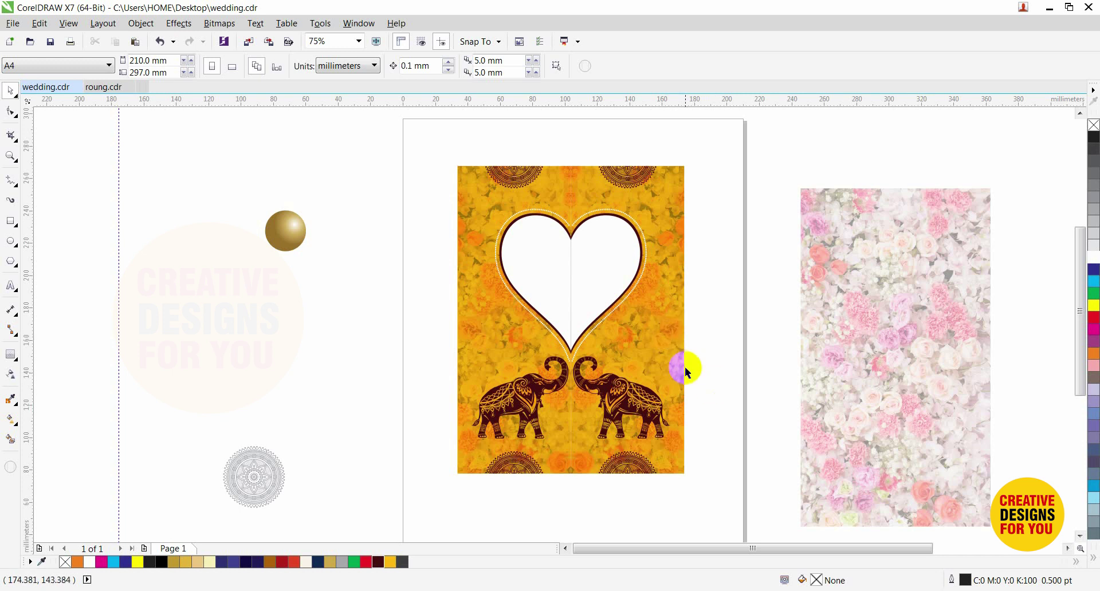
Step: Change the page to A3 in landscape orientation
{"action": "left_click", "coordinate": [234, 67]}
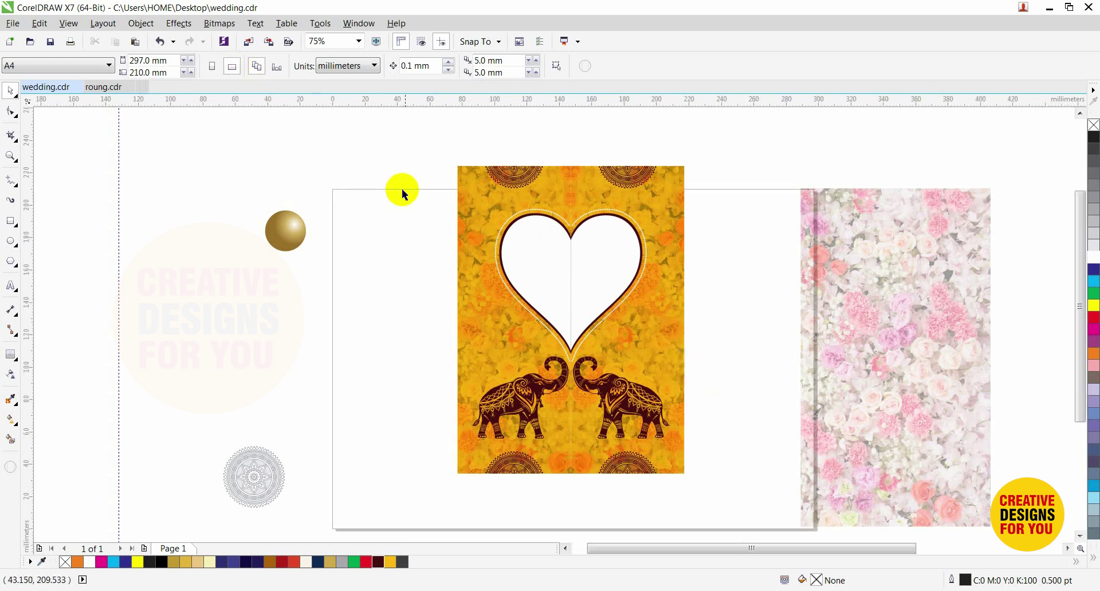
{"action": "left_click", "coordinate": [88, 71]}
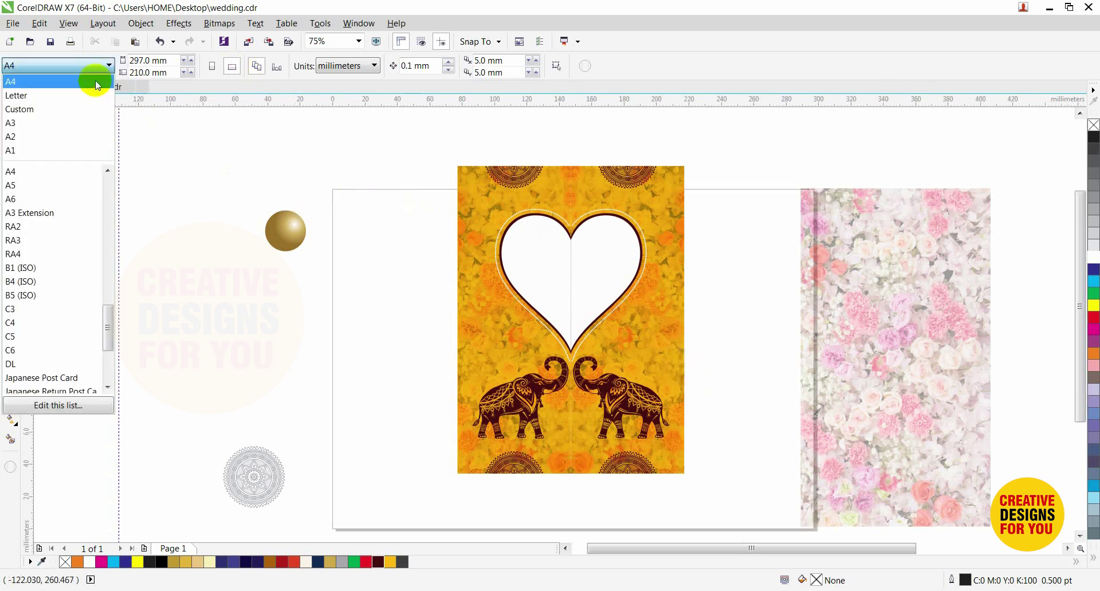
{"action": "left_click", "coordinate": [42, 122]}
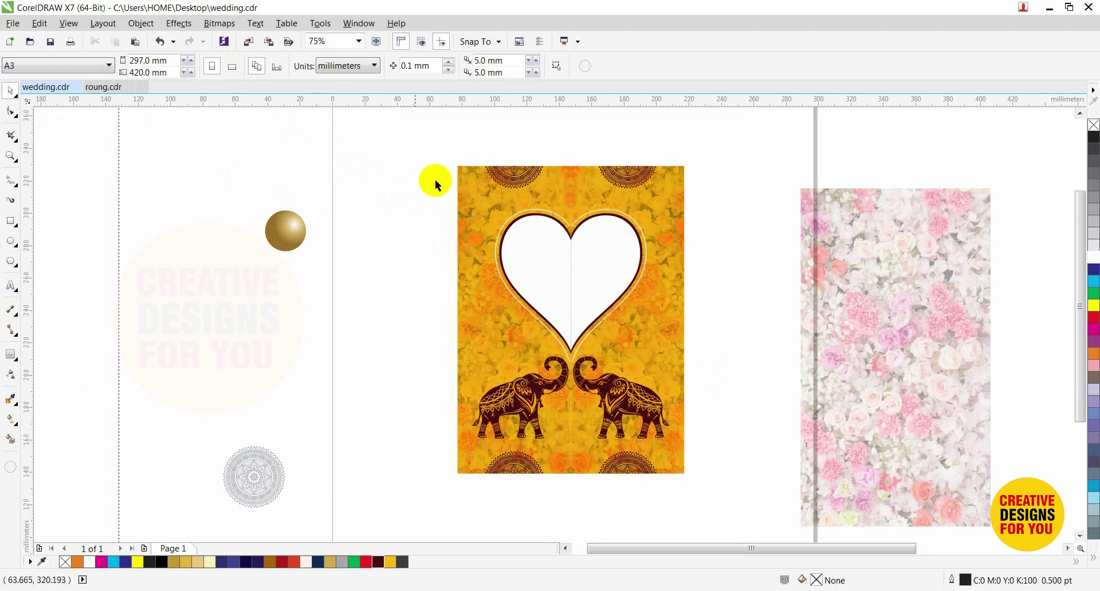
{"action": "left_click", "coordinate": [232, 66]}
Step: Move the gold sphere, grey mandala and gold gradient rectangle off the page to the left
{"action": "scroll", "coordinate": [418, 248], "scroll_direction": "down", "scroll_amount": 1}
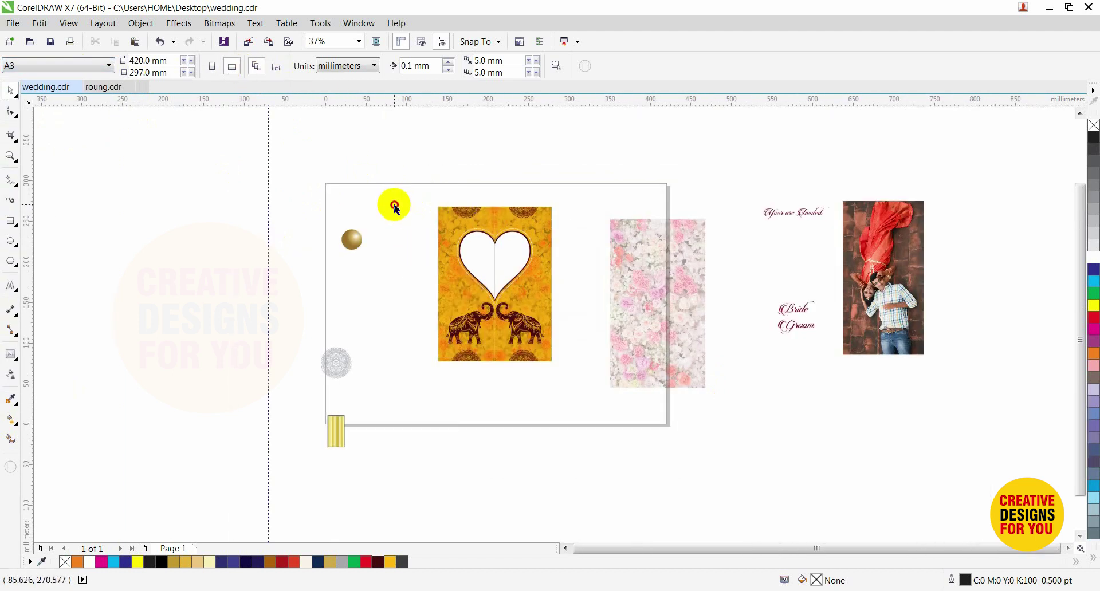
{"action": "left_click_drag", "start_coordinate": [395, 205], "coordinate": [295, 478]}
{"action": "left_click_drag", "start_coordinate": [351, 240], "coordinate": [286, 239]}
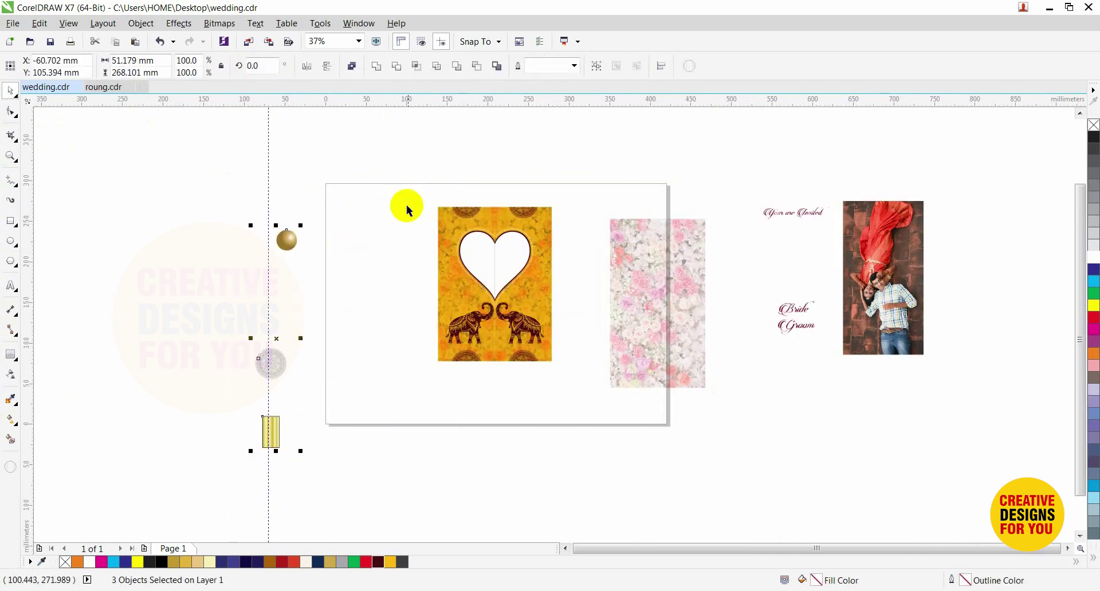
Step: Move the complete heart card to the left half of the page and shift the roses texture slightly right
{"action": "left_click_drag", "start_coordinate": [409, 182], "coordinate": [555, 358]}
{"action": "left_click_drag", "start_coordinate": [521, 258], "coordinate": [442, 266]}
{"action": "left_click_drag", "start_coordinate": [659, 304], "coordinate": [682, 304]}
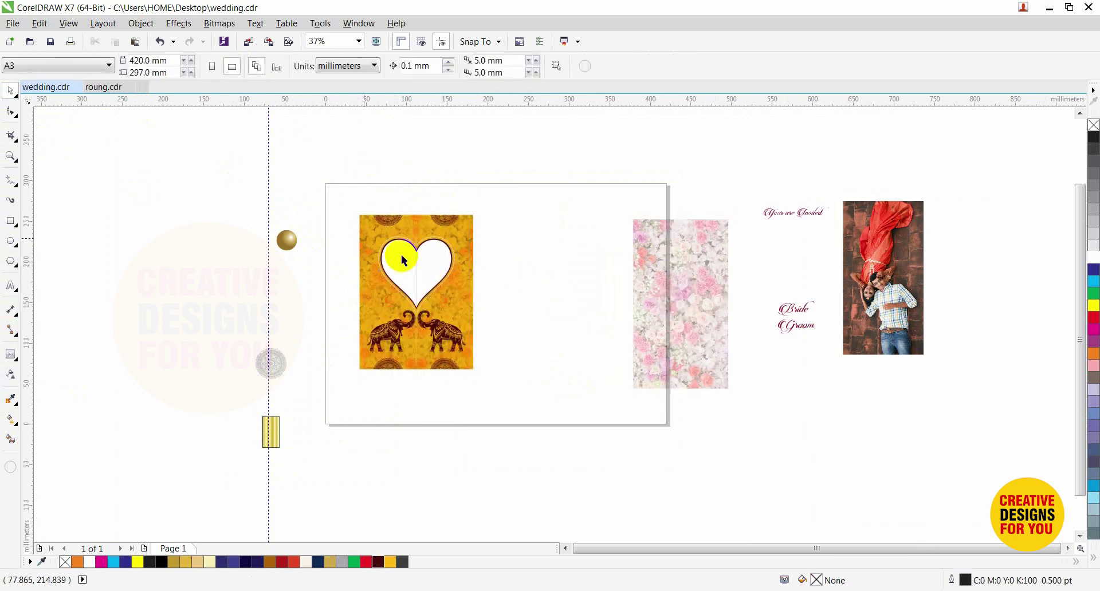
Step: Copy the left half of the heart card into the empty right half of the page
{"action": "left_click_drag", "start_coordinate": [297, 178], "coordinate": [760, 424]}
{"action": "left_click_drag", "start_coordinate": [215, 149], "coordinate": [358, 454]}
{"action": "left_click_drag", "start_coordinate": [277, 311], "coordinate": [532, 307]}
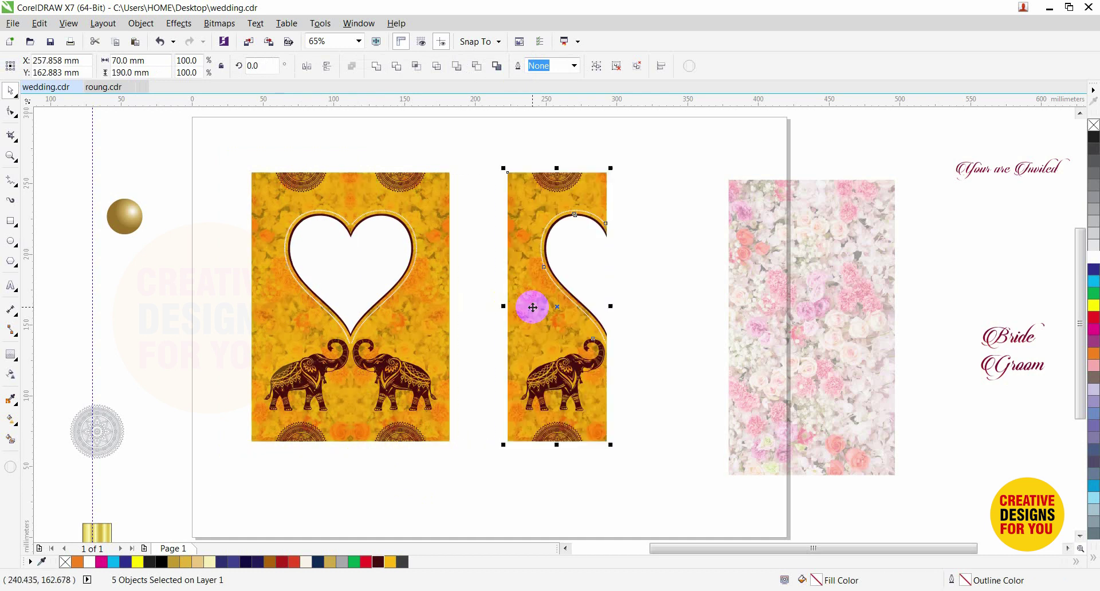
{"action": "left_click", "coordinate": [653, 369]}
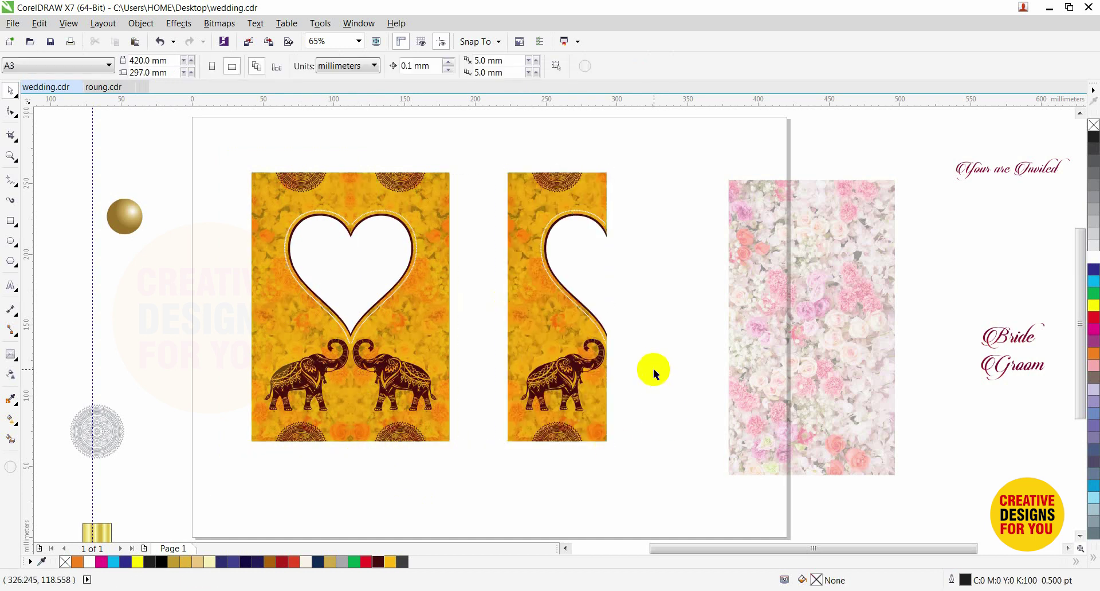
Step: Extract the clipped contents from the copied half-card's background and delete them
{"action": "right_click", "coordinate": [542, 320]}
{"action": "key", "text": "x"}
{"action": "key", "text": "Delete"}
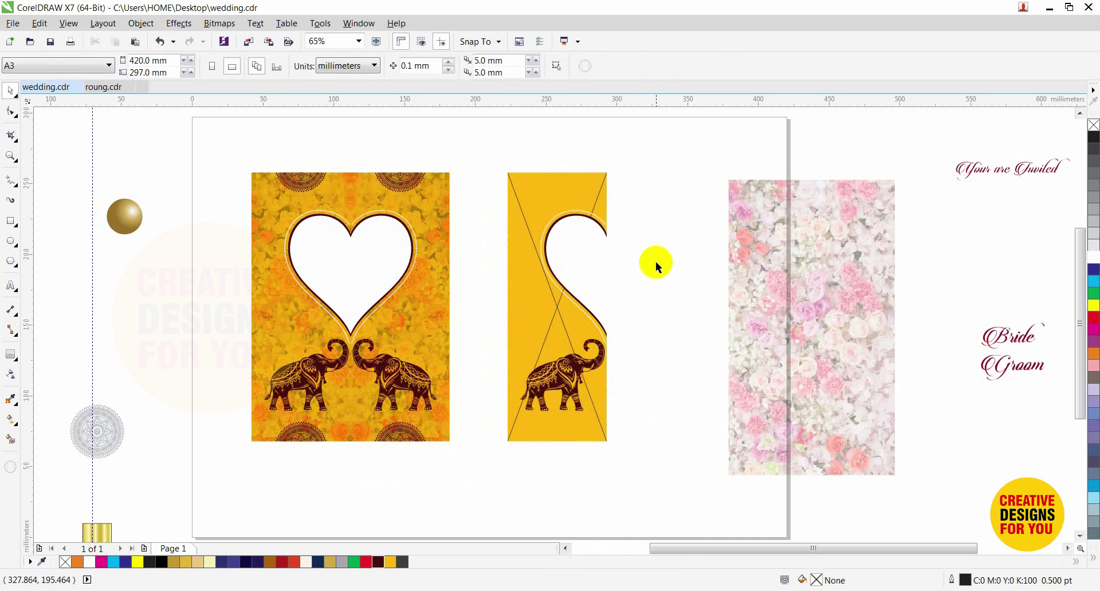
Step: Remove the empty PowerClip frame from the copied yellow background to make it a plain rectangle
{"action": "right_click", "coordinate": [571, 204]}
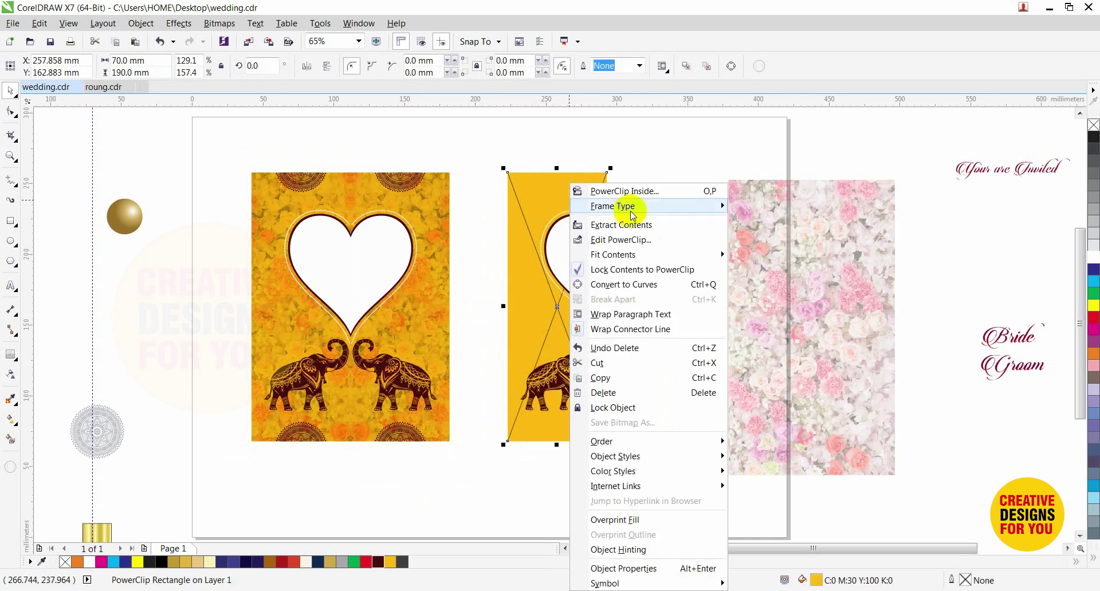
{"action": "mouse_move", "coordinate": [624, 203]}
{"action": "left_click", "coordinate": [752, 238]}
{"action": "left_click", "coordinate": [662, 213]}
Step: Mirror a copy of the plain yellow rectangle horizontally across its right edge
{"action": "left_click", "coordinate": [564, 192]}
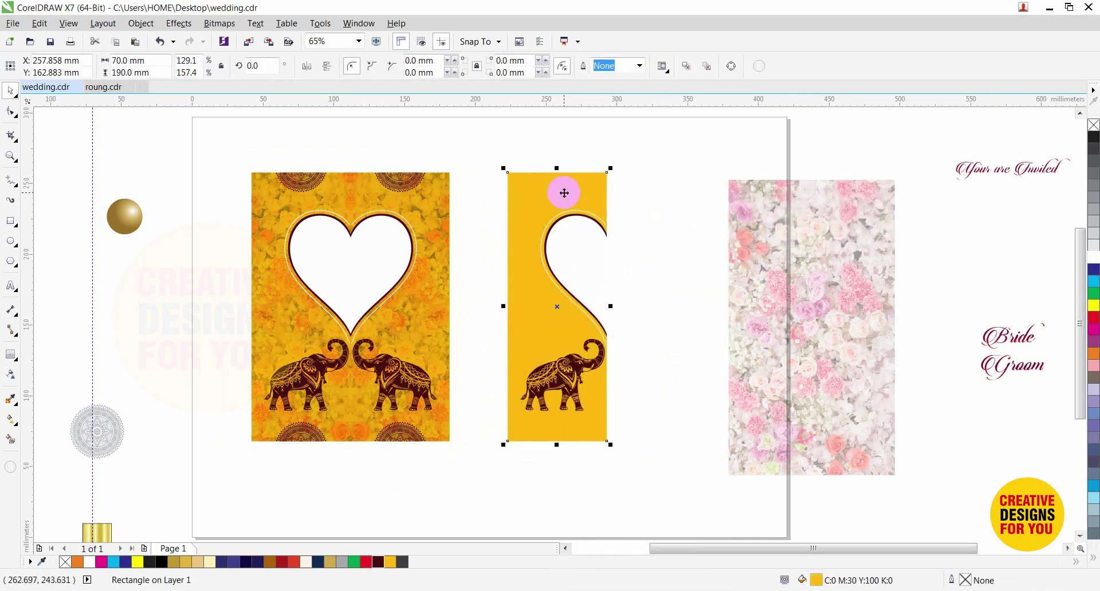
{"action": "left_click_drag", "start_coordinate": [504, 307], "coordinate": [618, 305]}
{"action": "right_click", "coordinate": [619, 304]}
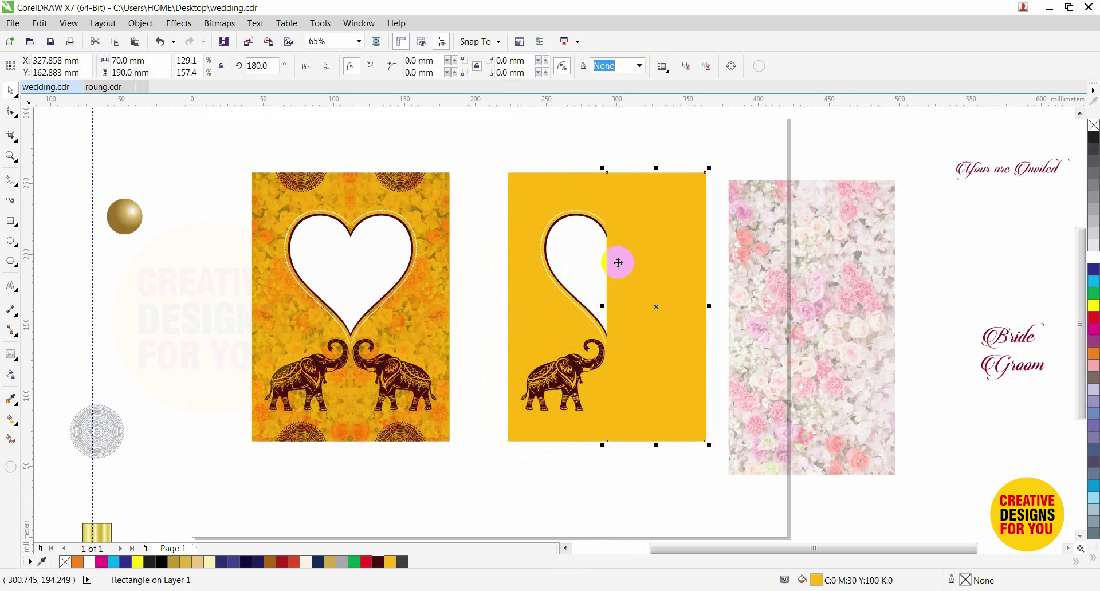
Step: Combine the two plain yellow rectangles into one background shape
{"action": "left_click", "coordinate": [596, 211], "text": "shift"}
{"action": "key", "text": "ctrl+l"}
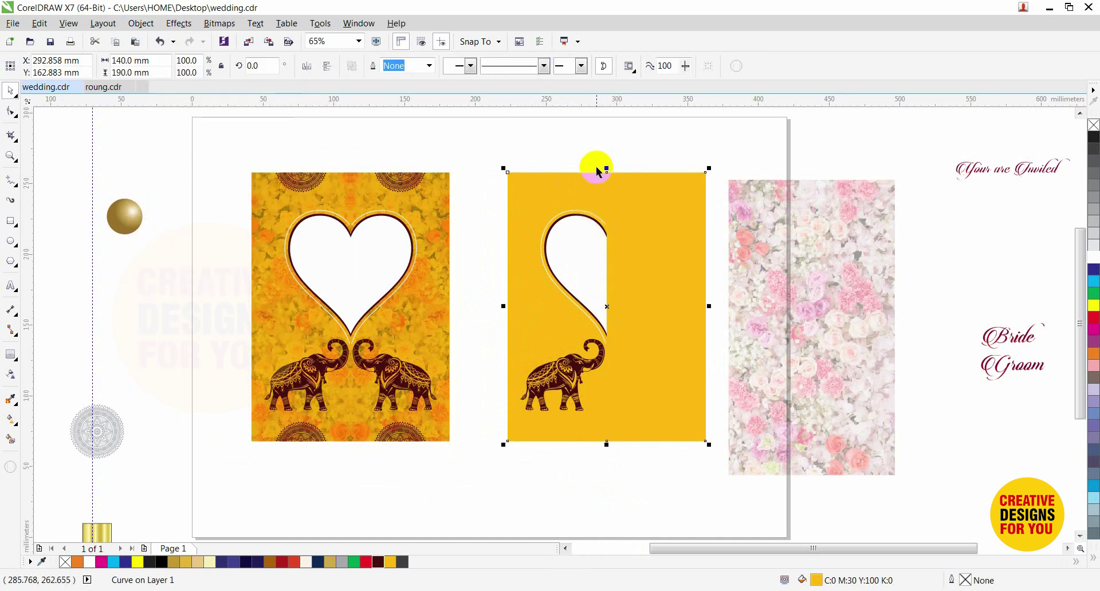
{"action": "left_click", "coordinate": [596, 167]}
Step: Delete the dark border and the dotted outline around the half heart on the plain yellow panel
{"action": "key", "text": "F2"}
{"action": "left_click_drag", "start_coordinate": [441, 165], "coordinate": [696, 362]}
{"action": "left_click", "coordinate": [604, 228]}
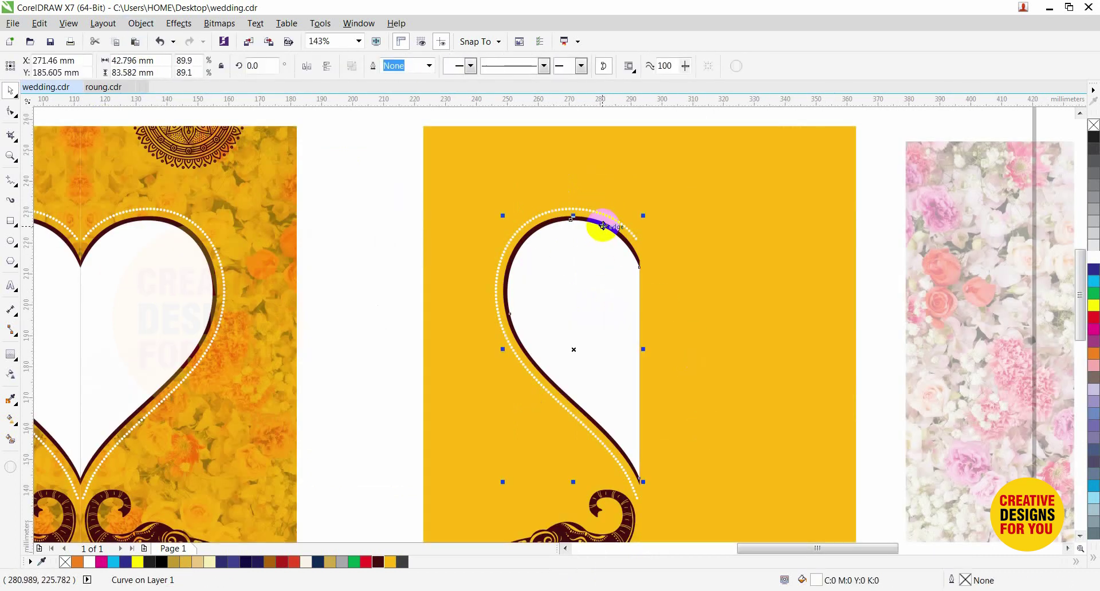
{"action": "key", "text": "Delete"}
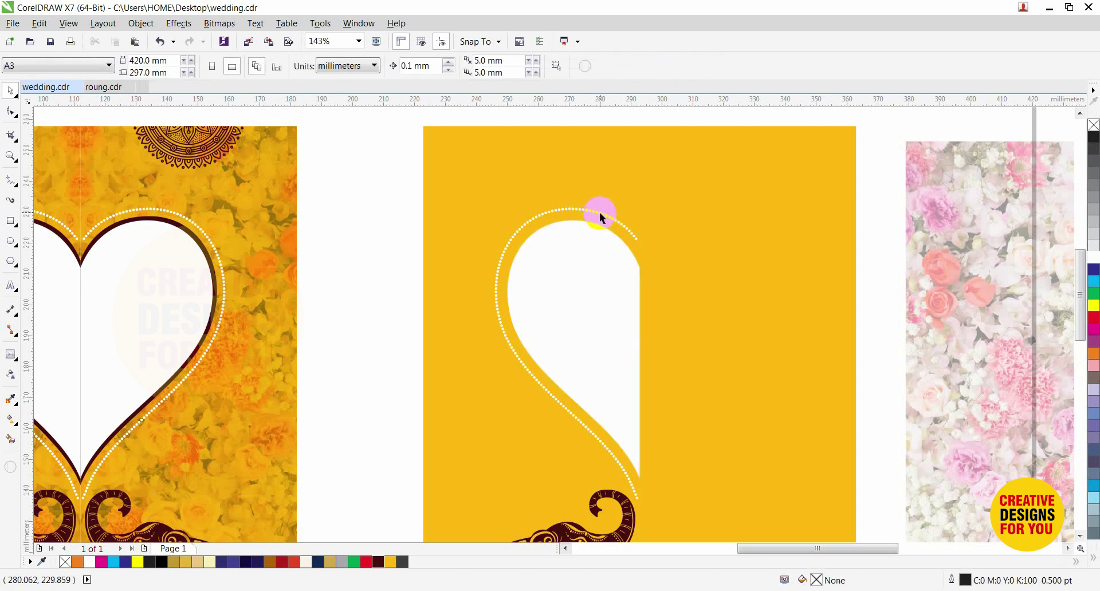
{"action": "left_click", "coordinate": [599, 212]}
{"action": "key", "text": "Delete"}
Step: Mirror a copy of the white half heart horizontally across its straight edge and select both halves
{"action": "left_click", "coordinate": [592, 270]}
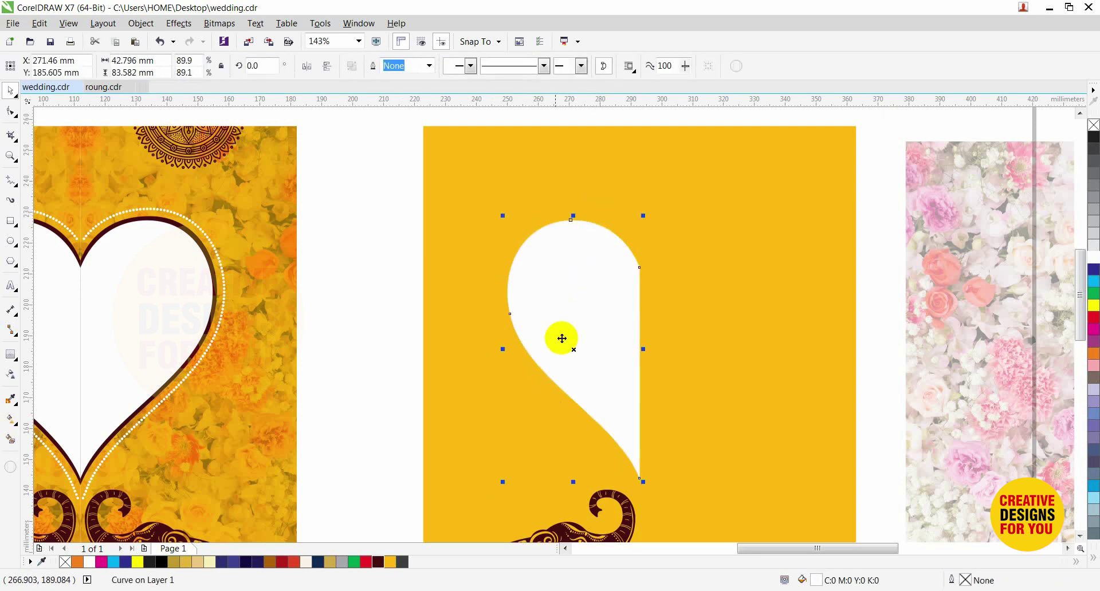
{"action": "left_click_drag", "start_coordinate": [502, 351], "coordinate": [660, 342]}
{"action": "right_click", "coordinate": [660, 342]}
{"action": "left_click", "coordinate": [618, 332], "text": "shift"}
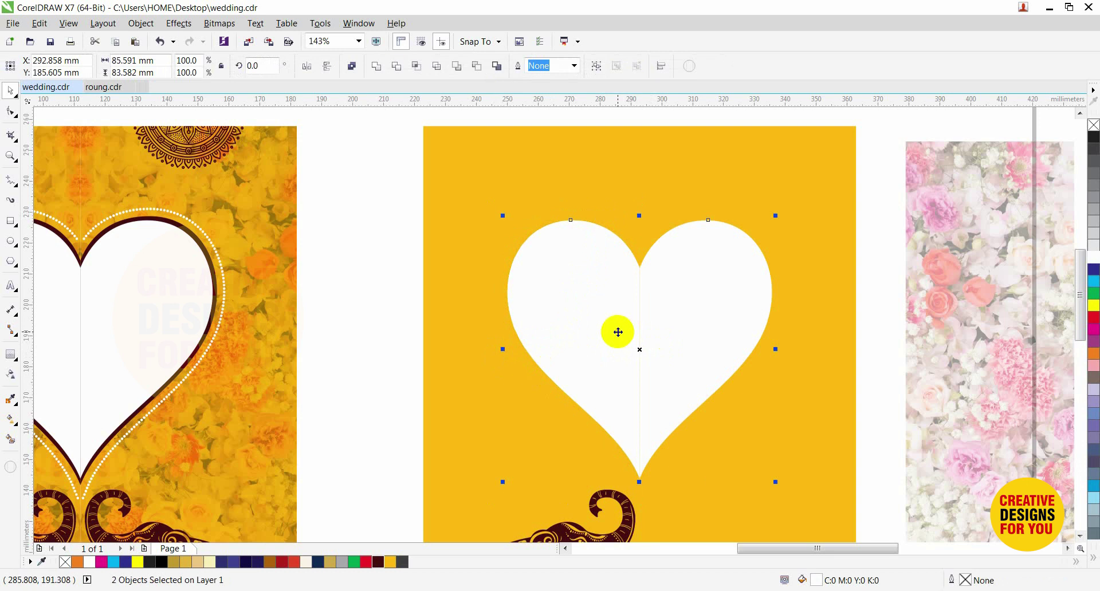
Step: Join the two white heart halves into a single curve
{"action": "left_click", "coordinate": [140, 23]}
{"action": "left_click", "coordinate": [166, 209]}
{"action": "scroll", "coordinate": [665, 269], "scroll_direction": "down", "scroll_amount": 2}
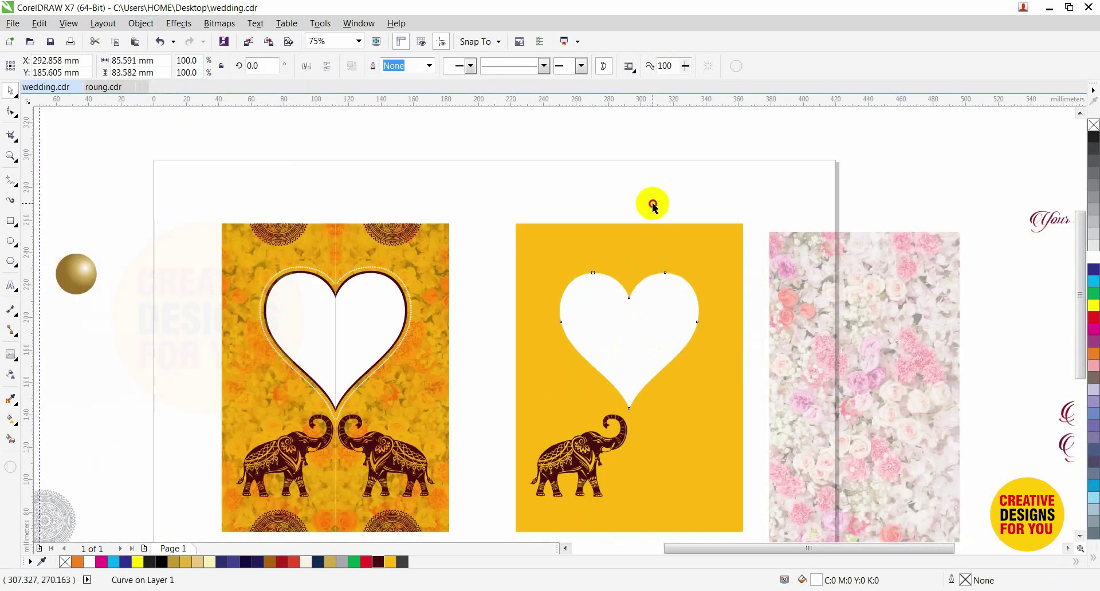
{"action": "left_click", "coordinate": [653, 205]}
{"action": "scroll", "coordinate": [575, 383], "scroll_direction": "up", "scroll_amount": 2}
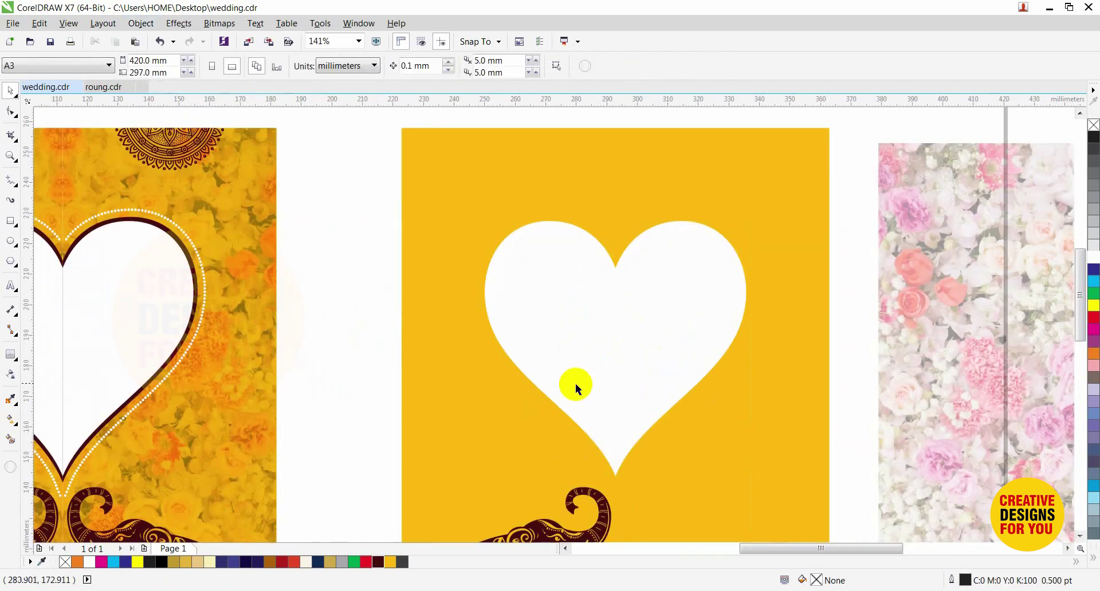
{"action": "left_click", "coordinate": [576, 384]}
{"action": "scroll", "coordinate": [589, 407], "scroll_direction": "down", "scroll_amount": 2}
Step: Move the roses image behind the plain yellow panel and enlarge it to about 144 mm wide to cover the panel
{"action": "left_click", "coordinate": [612, 224]}
{"action": "scroll", "coordinate": [679, 288], "scroll_direction": "down", "scroll_amount": 2}
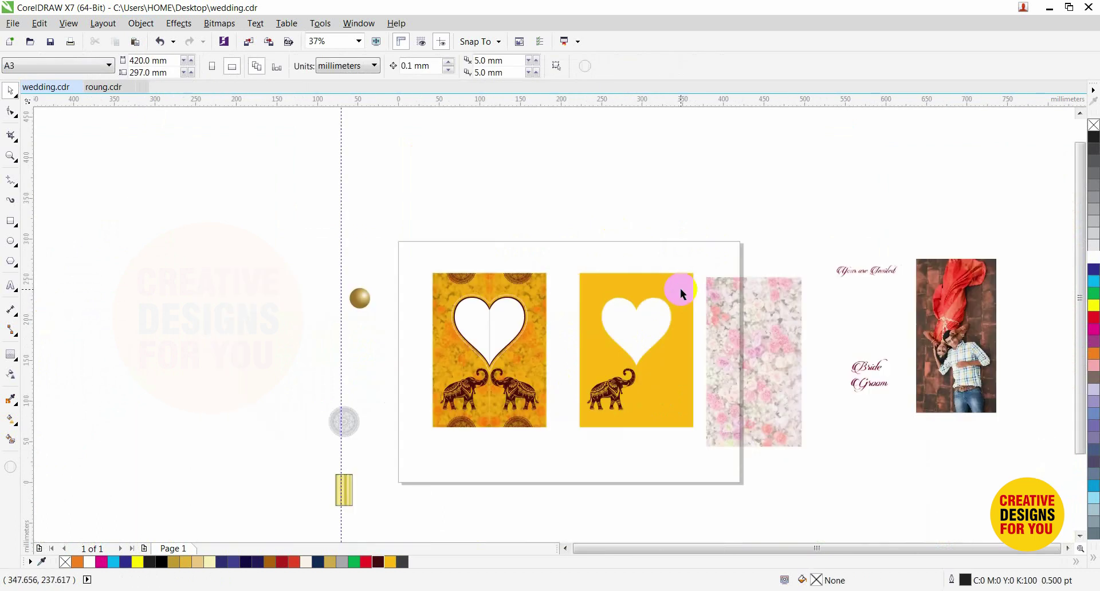
{"action": "scroll", "coordinate": [784, 432], "scroll_direction": "up", "scroll_amount": 2}
{"action": "left_click_drag", "start_coordinate": [756, 361], "coordinate": [522, 334]}
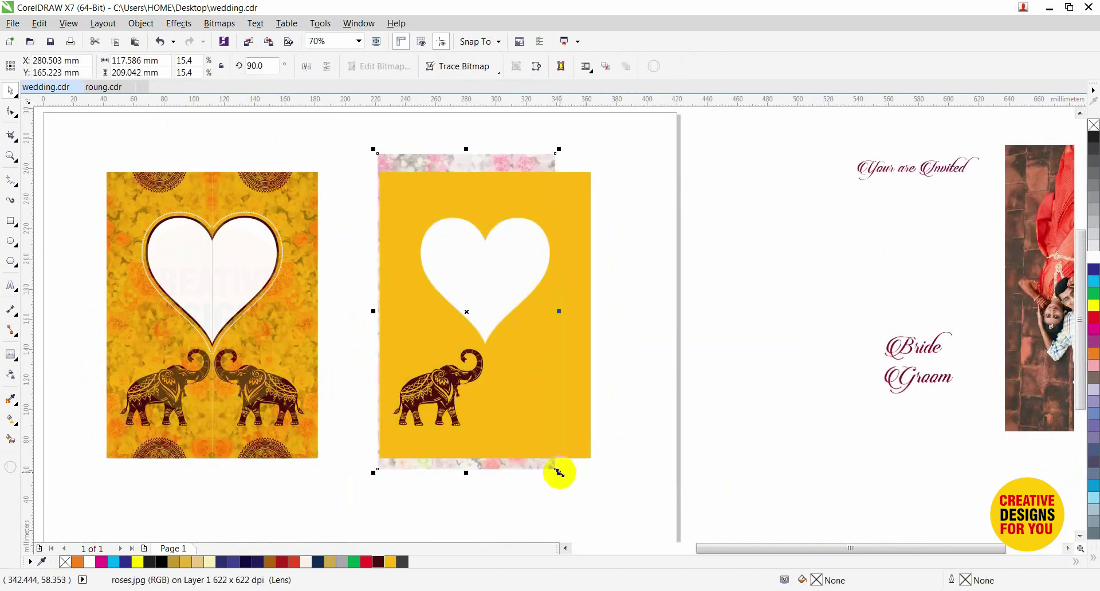
{"action": "left_click_drag", "start_coordinate": [559, 472], "coordinate": [597, 500]}
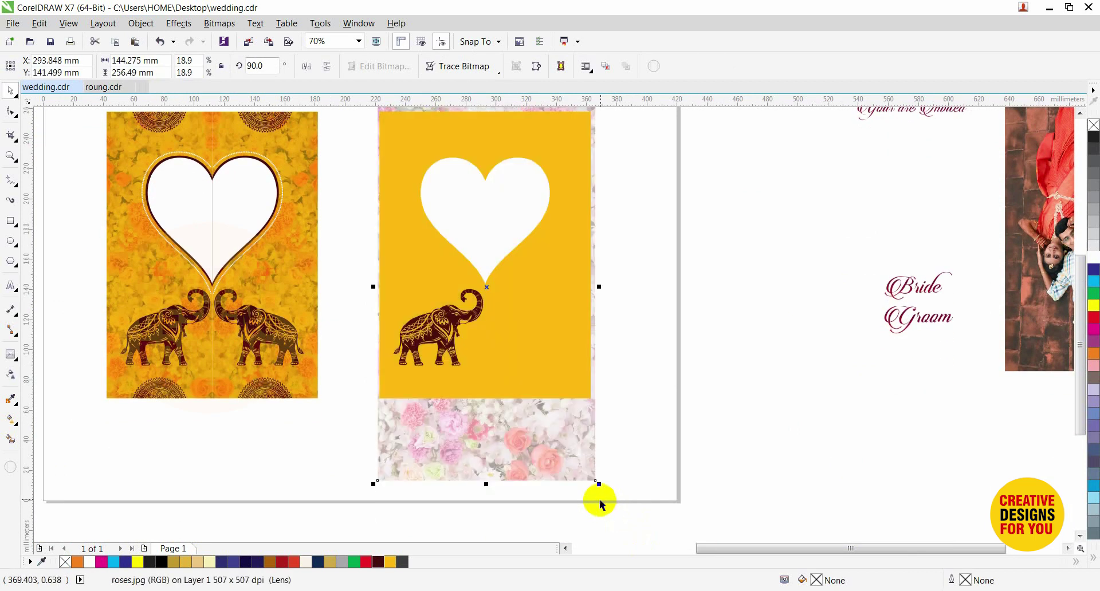
Step: PowerClip the roses image inside the plain yellow panel
{"action": "left_click", "coordinate": [585, 373]}
{"action": "left_click", "coordinate": [636, 328]}
{"action": "left_click", "coordinate": [543, 346]}
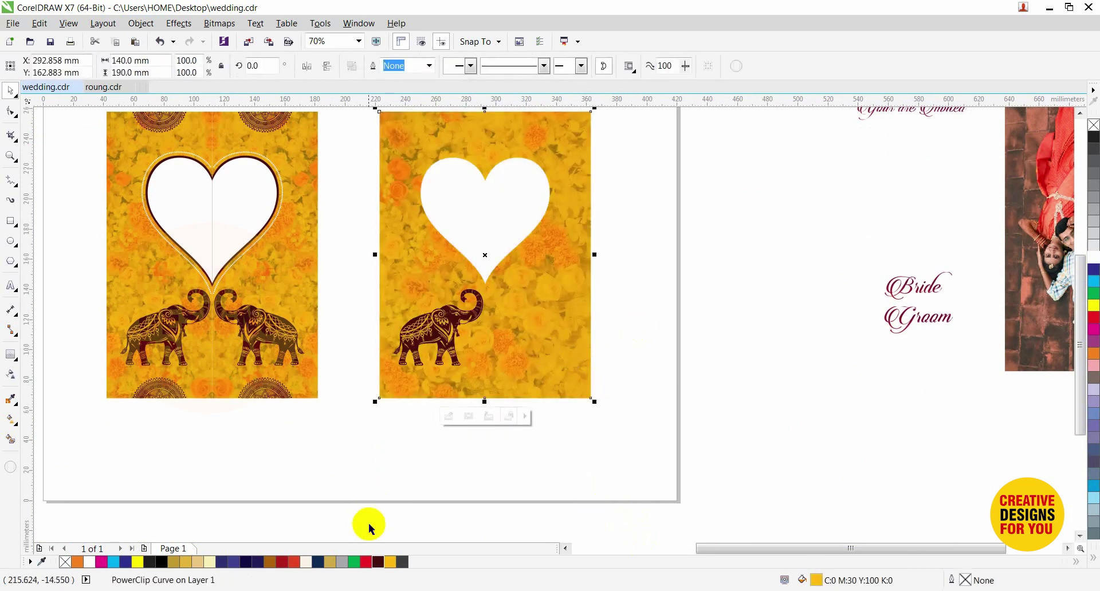
Step: Recolour the second panel's background red and delete its elephant
{"action": "left_click", "coordinate": [369, 564]}
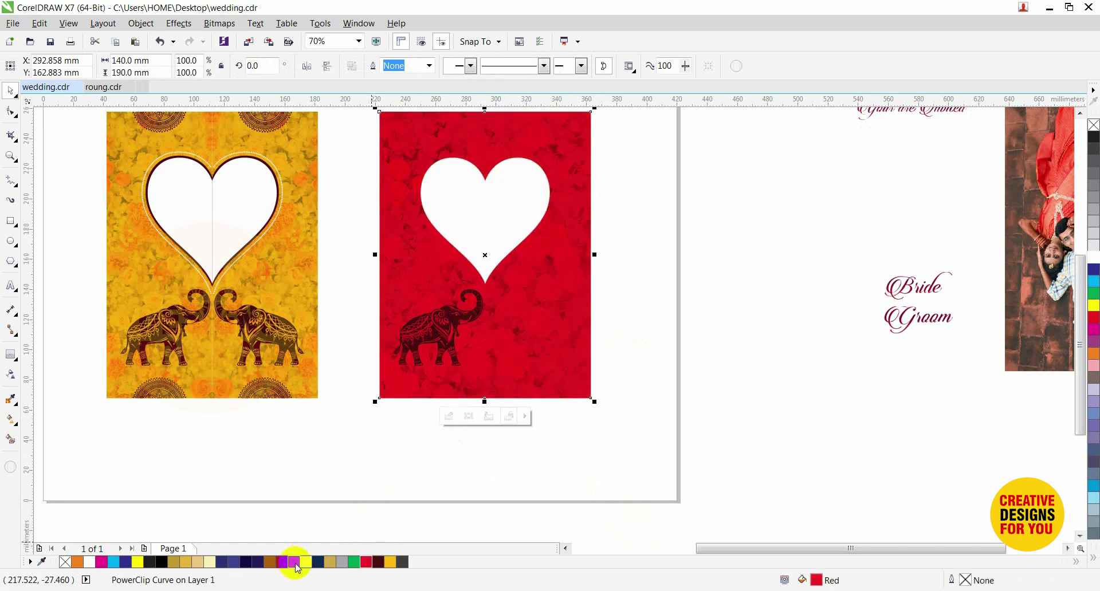
{"action": "left_click", "coordinate": [633, 331]}
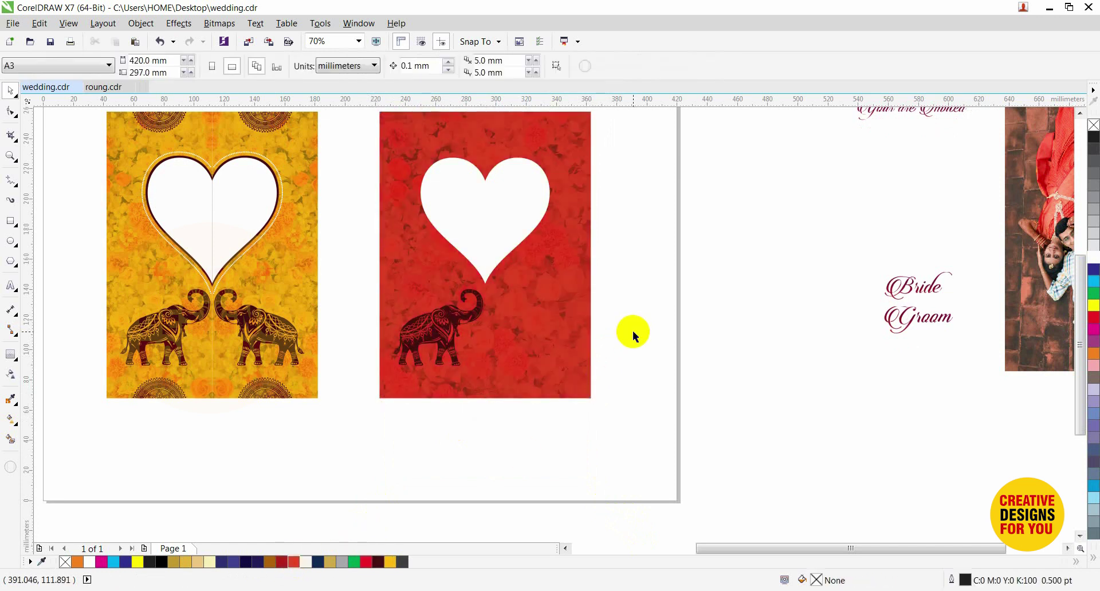
{"action": "left_click", "coordinate": [445, 331]}
{"action": "key", "text": "Delete"}
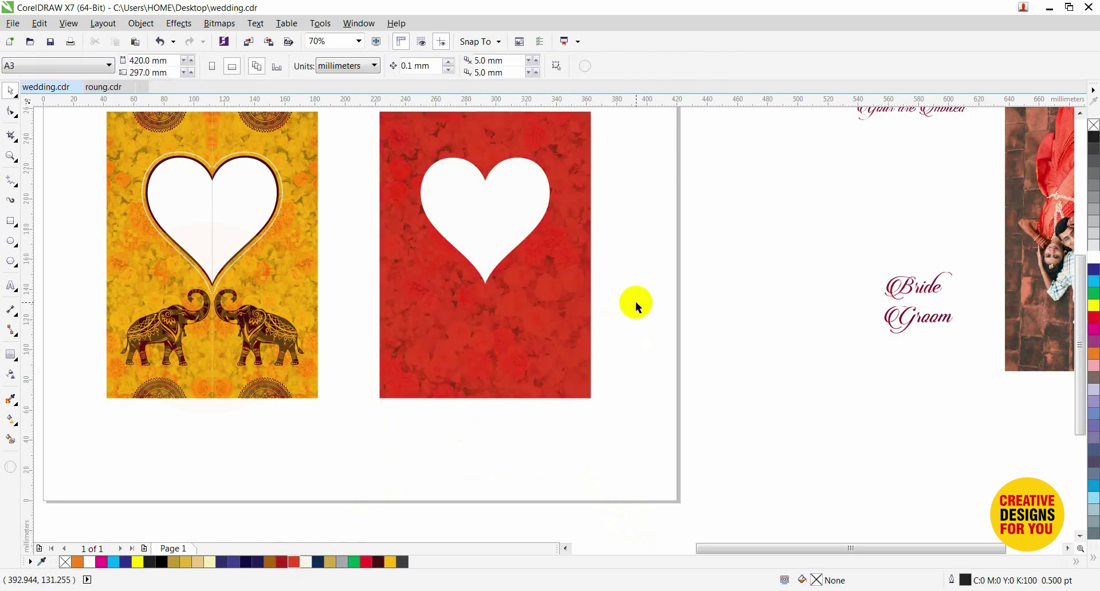
Step: Add a one-step outside contour to the white heart on the red panel, offset about 1.4 mm
{"action": "scroll", "coordinate": [635, 301], "scroll_direction": "down", "scroll_amount": 2}
{"action": "left_click_drag", "start_coordinate": [479, 199], "coordinate": [678, 375]}
{"action": "left_click", "coordinate": [545, 226]}
{"action": "key", "text": "F2"}
{"action": "left_click_drag", "start_coordinate": [349, 172], "coordinate": [730, 418]}
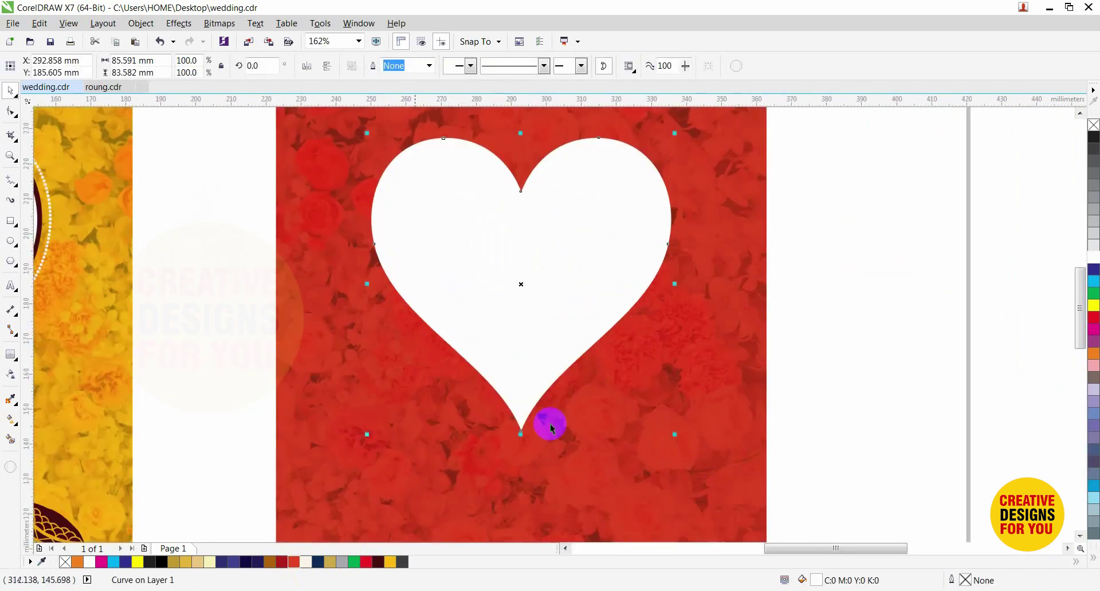
{"action": "left_click", "coordinate": [16, 359]}
{"action": "left_click", "coordinate": [39, 368]}
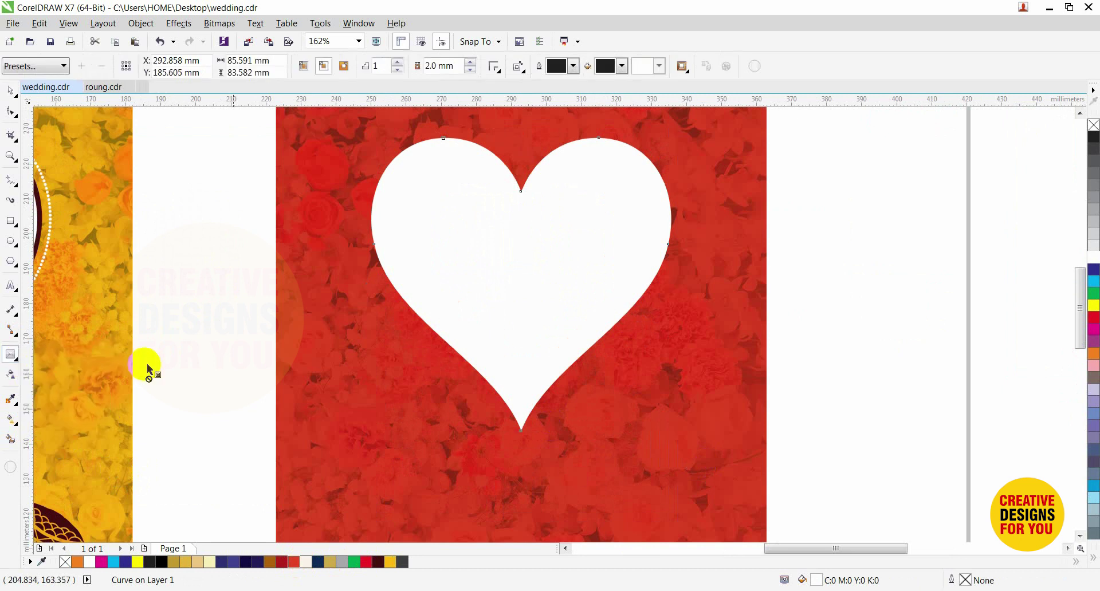
{"action": "left_click_drag", "start_coordinate": [390, 283], "coordinate": [371, 290]}
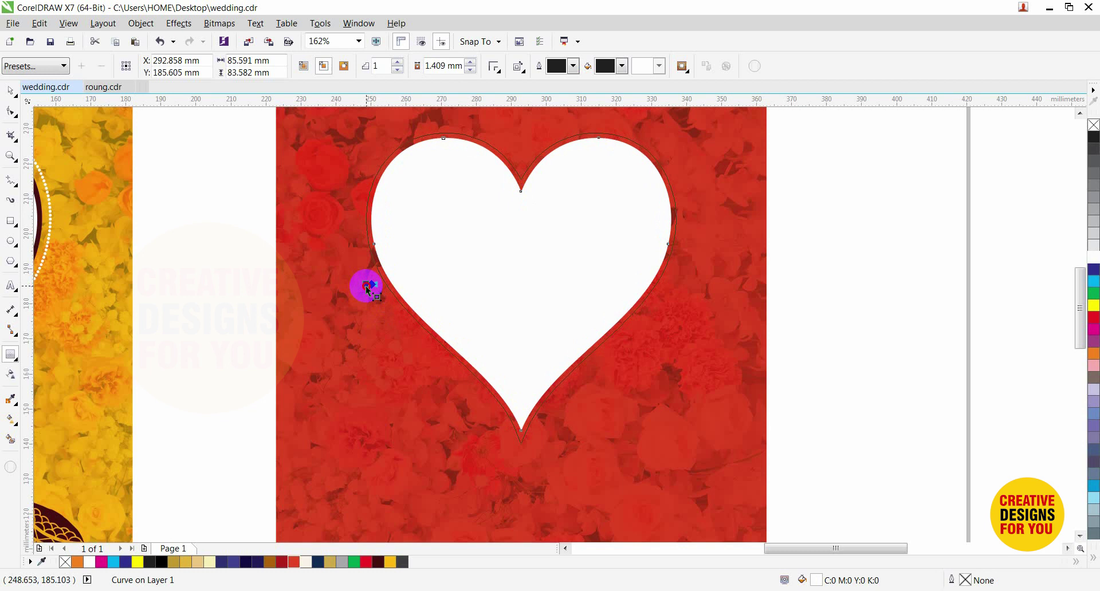
{"action": "left_click_drag", "start_coordinate": [367, 289], "coordinate": [367, 284]}
{"action": "left_click", "coordinate": [444, 375]}
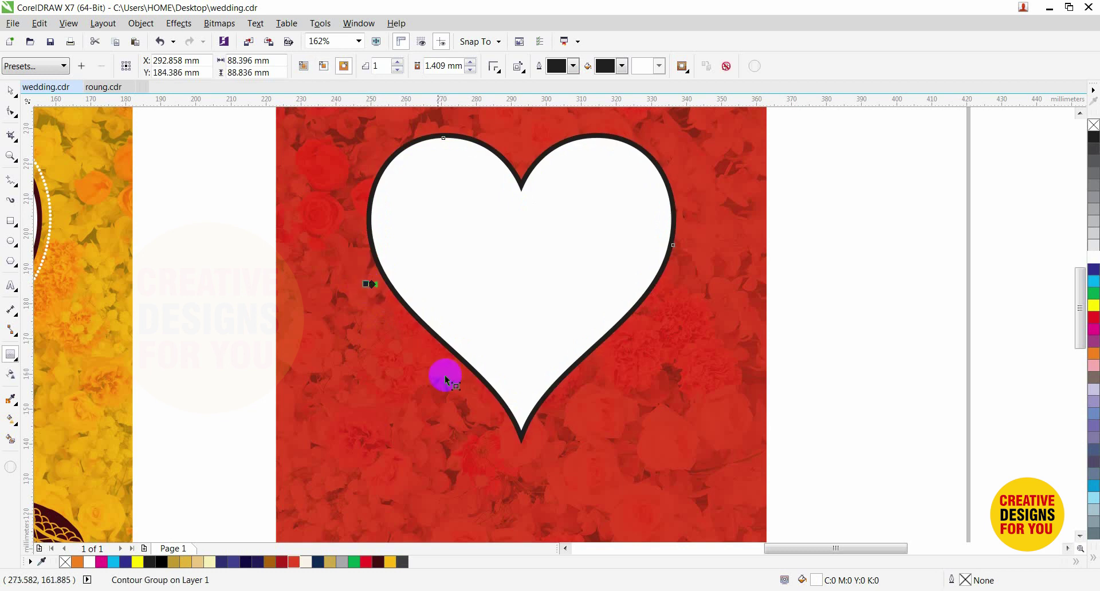
Step: Break the contour apart from the white heart and select the black outer heart on its own
{"action": "key", "text": "space"}
{"action": "key", "text": "ctrl+k"}
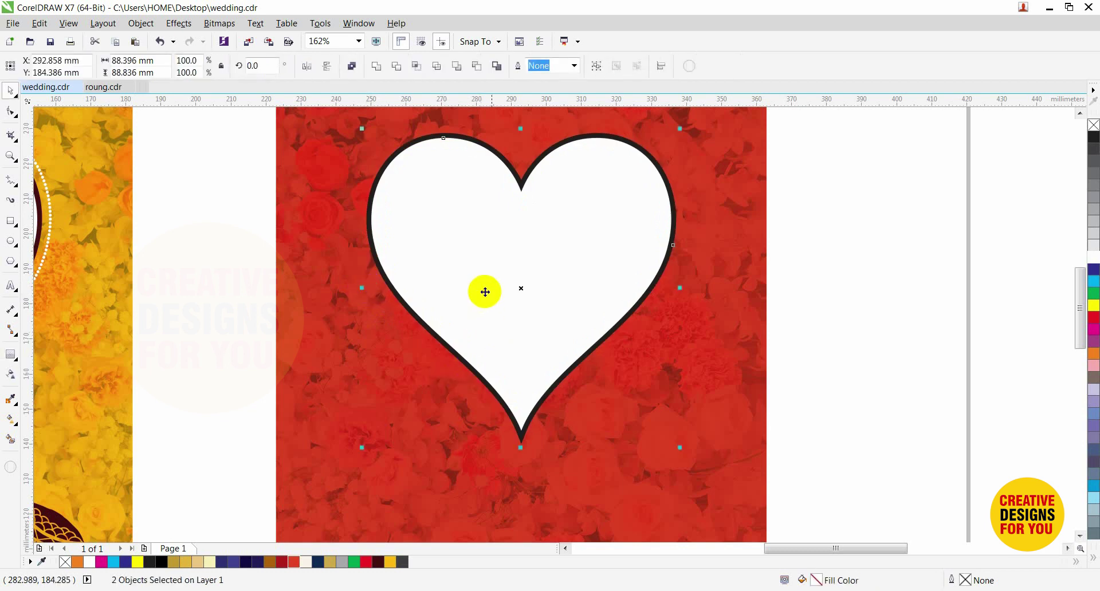
{"action": "left_click", "coordinate": [806, 191]}
{"action": "left_click", "coordinate": [651, 161]}
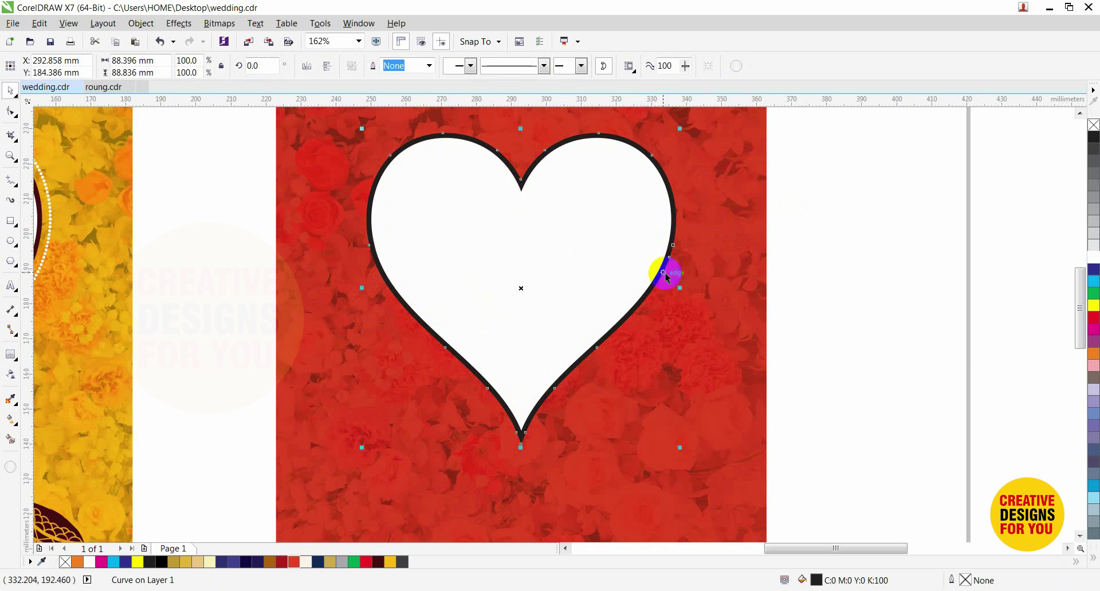
Step: Copy the gold gradient fill from the sample rectangle beside the page onto the black outer heart
{"action": "scroll", "coordinate": [675, 243], "scroll_direction": "down", "scroll_amount": 4}
{"action": "left_click", "coordinate": [344, 396]}
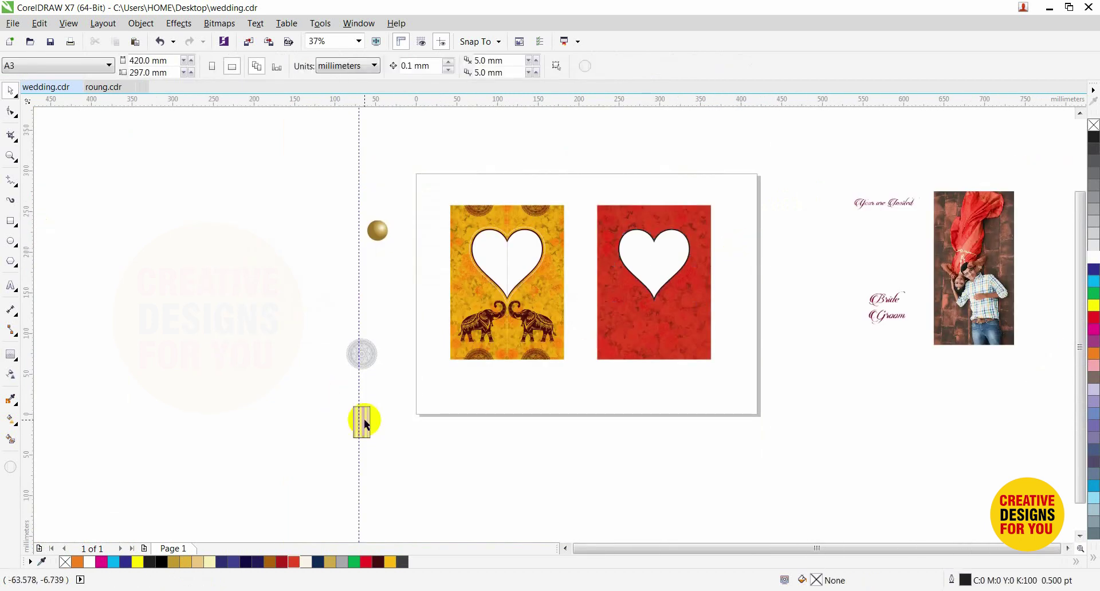
{"action": "left_click_drag", "start_coordinate": [367, 425], "coordinate": [681, 231]}
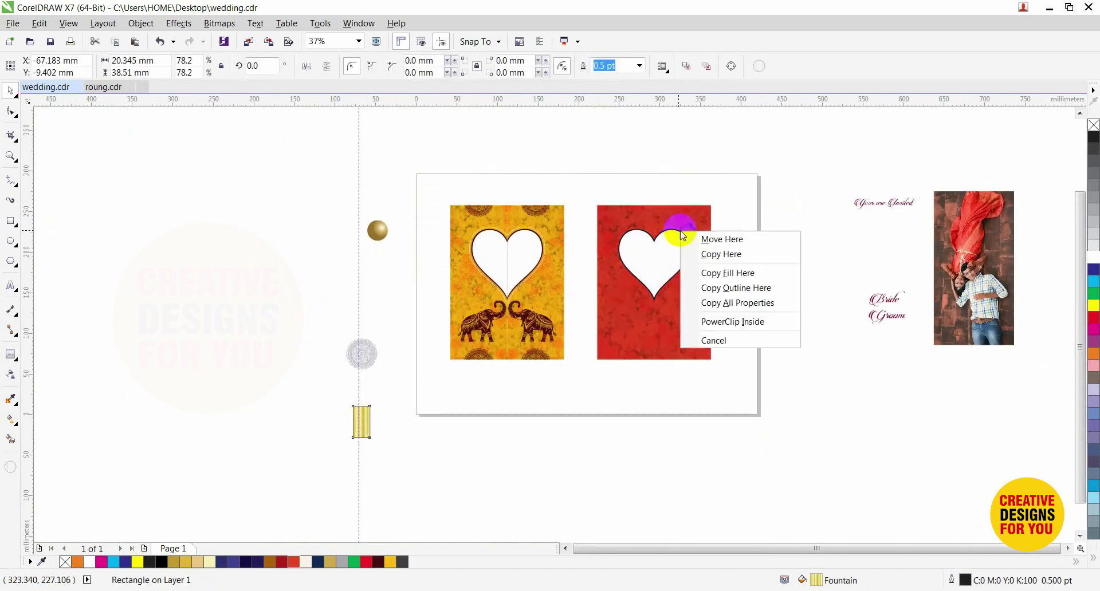
{"action": "left_click", "coordinate": [734, 272]}
{"action": "scroll", "coordinate": [729, 296], "scroll_direction": "up", "scroll_amount": 4}
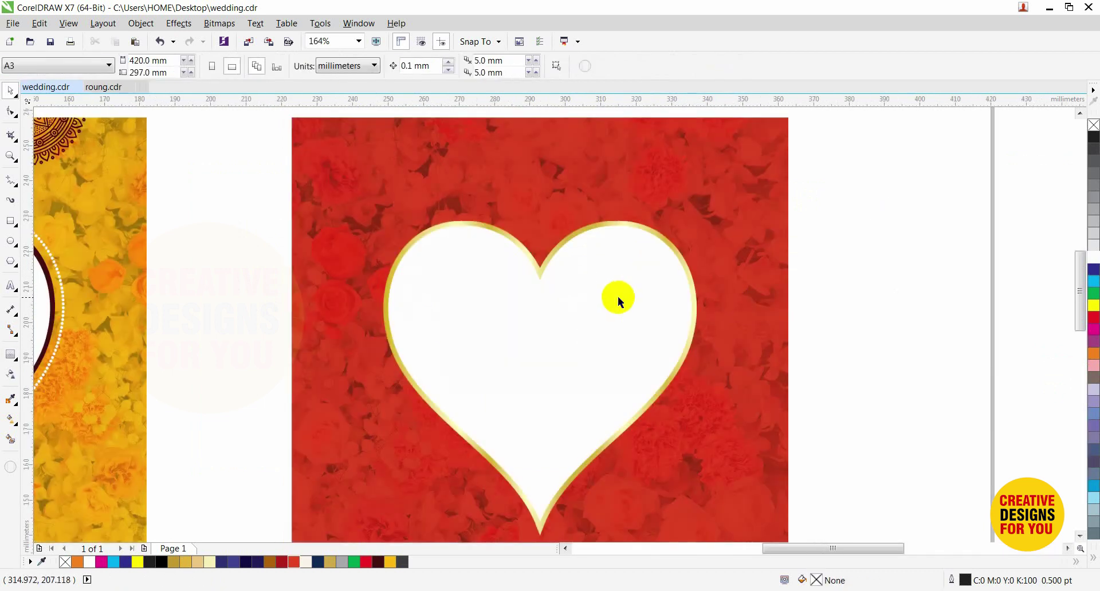
Step: Give the inner white heart a green hairline outline
{"action": "left_click", "coordinate": [617, 297]}
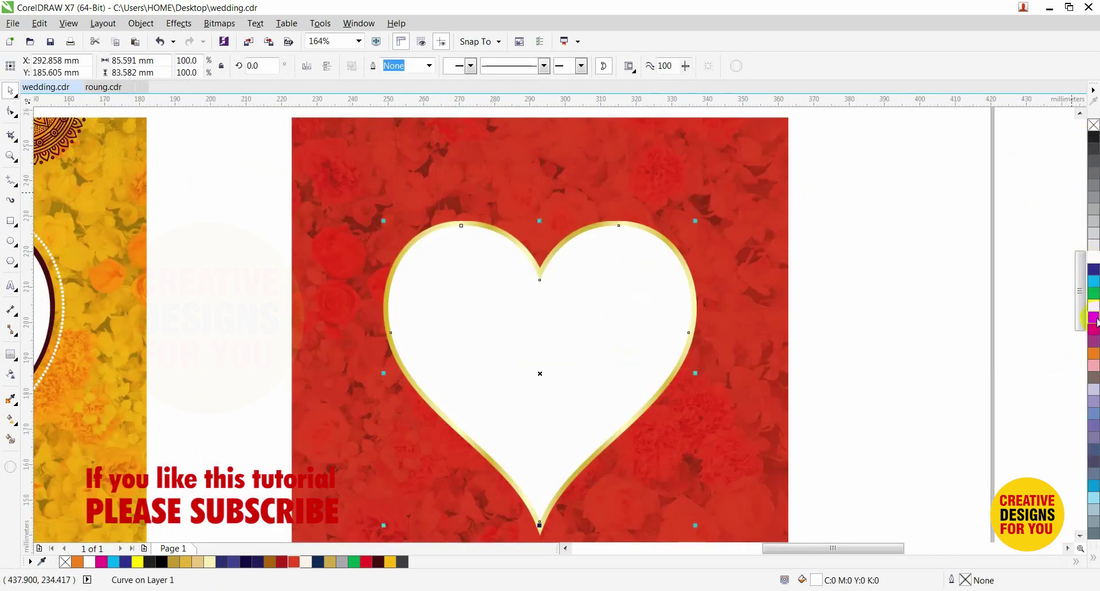
{"action": "right_click", "coordinate": [1095, 296]}
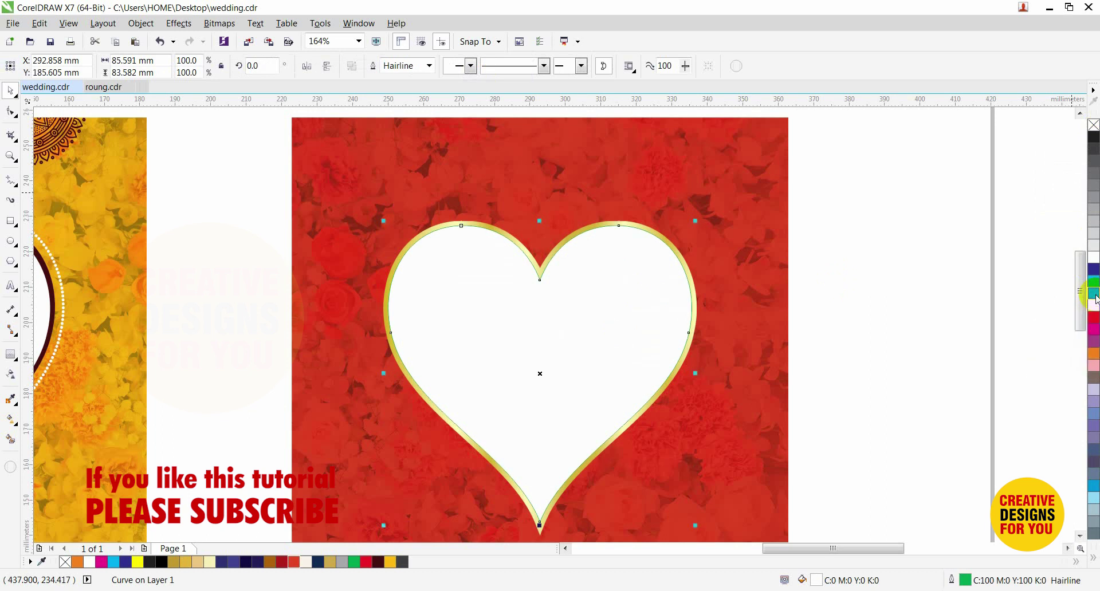
{"action": "key", "text": "F3"}
Step: Move the couple photo over the heart on the red panel and PowerClip it inside the white heart
{"action": "left_click", "coordinate": [845, 200]}
{"action": "left_click_drag", "start_coordinate": [993, 278], "coordinate": [675, 264]}
{"action": "left_click_drag", "start_coordinate": [754, 329], "coordinate": [754, 329]}
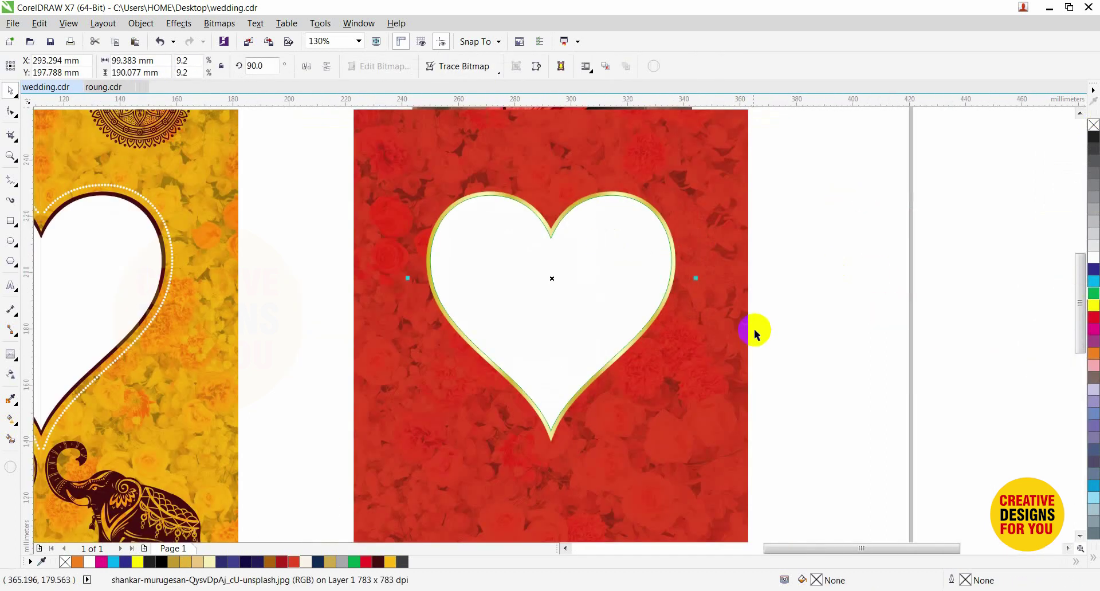
{"action": "key", "text": "shift+Page_Up"}
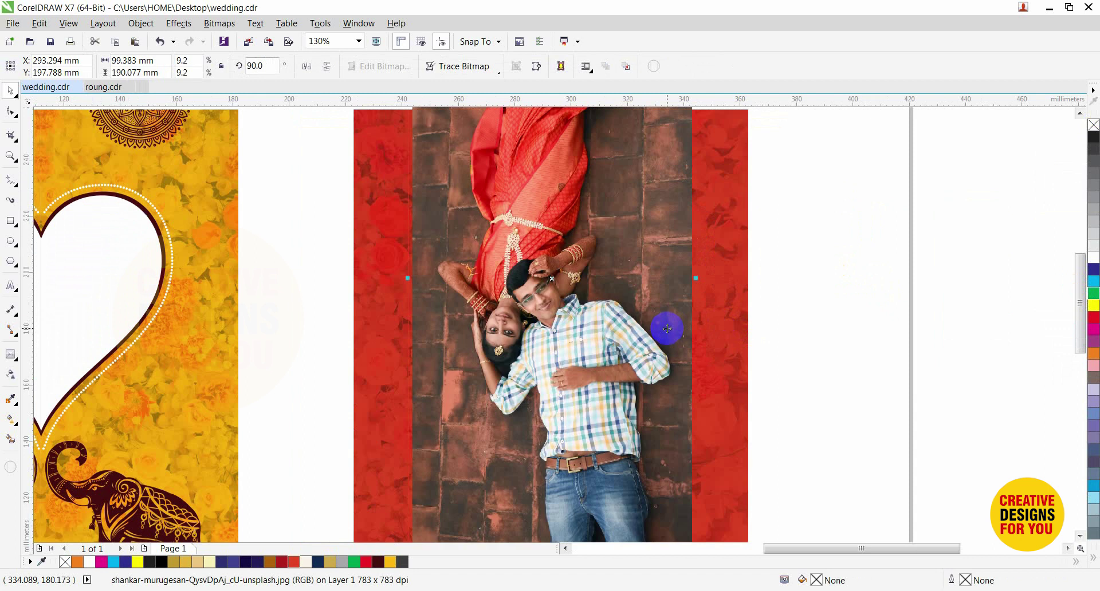
{"action": "key", "text": "ctrl+z"}
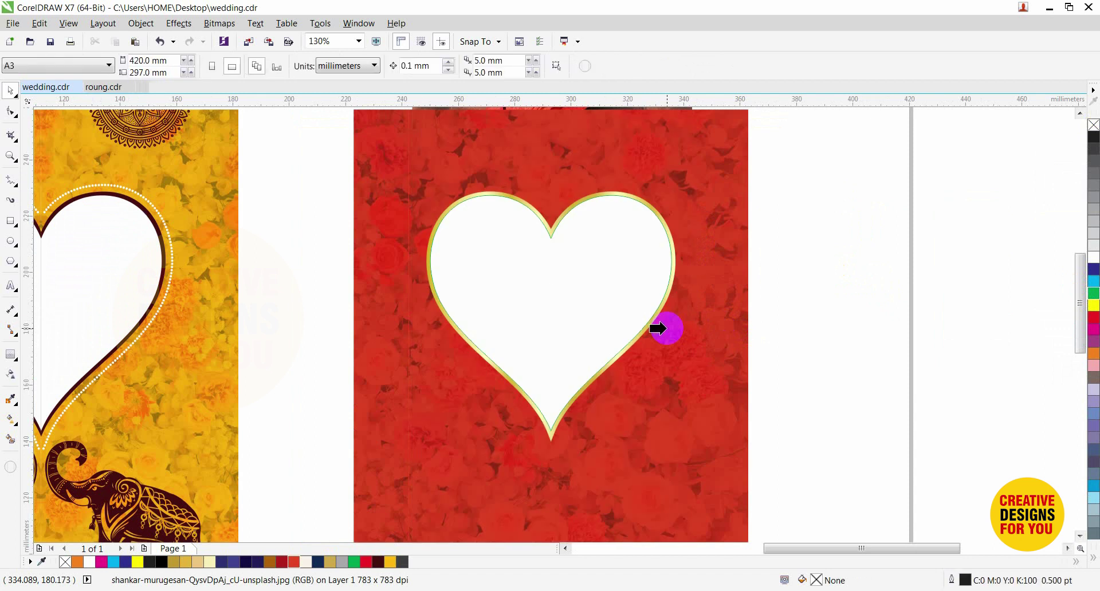
{"action": "left_click", "coordinate": [592, 304]}
{"action": "left_click", "coordinate": [823, 275]}
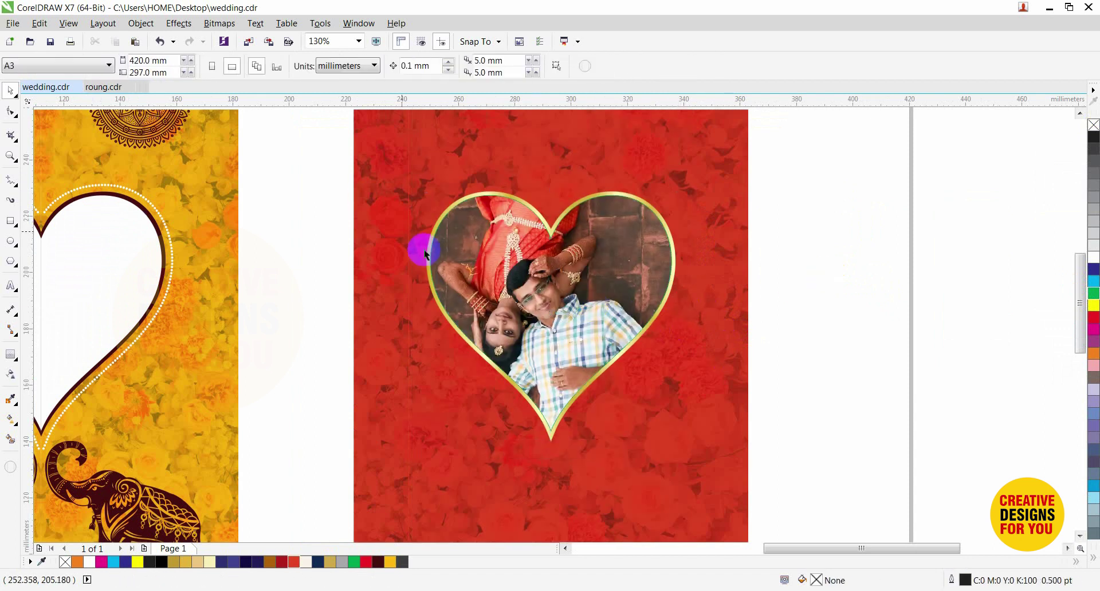
Step: Edit the heart's PowerClip contents, shift the couple photo slightly upward within the frame, and finish editing
{"action": "scroll", "coordinate": [663, 307], "scroll_direction": "up", "scroll_amount": 2}
{"action": "left_click", "coordinate": [605, 277]}
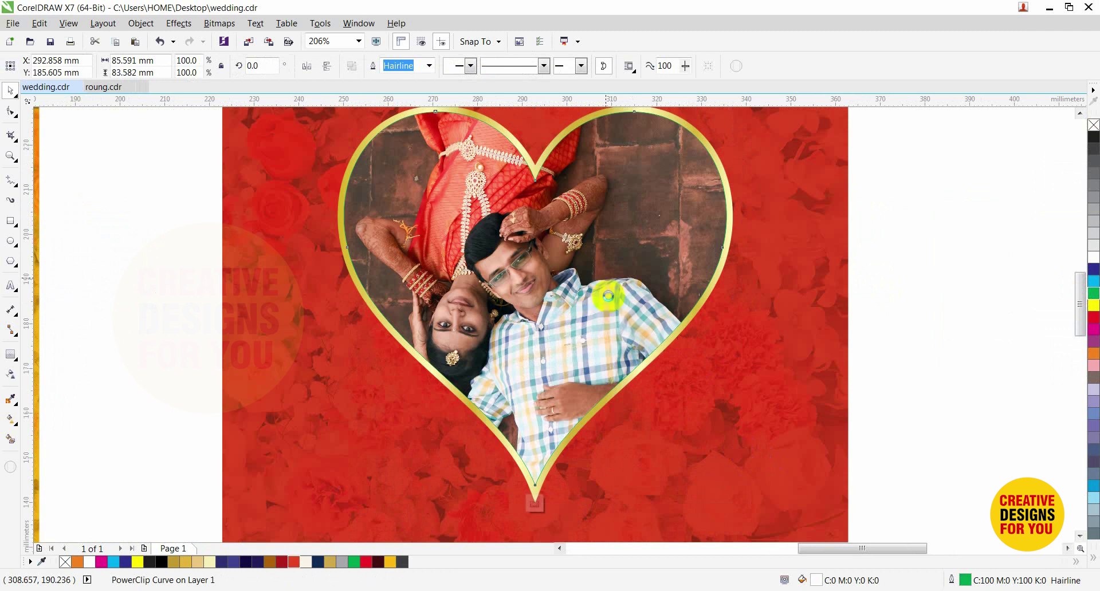
{"action": "double_click", "coordinate": [608, 296]}
{"action": "left_click", "coordinate": [590, 313]}
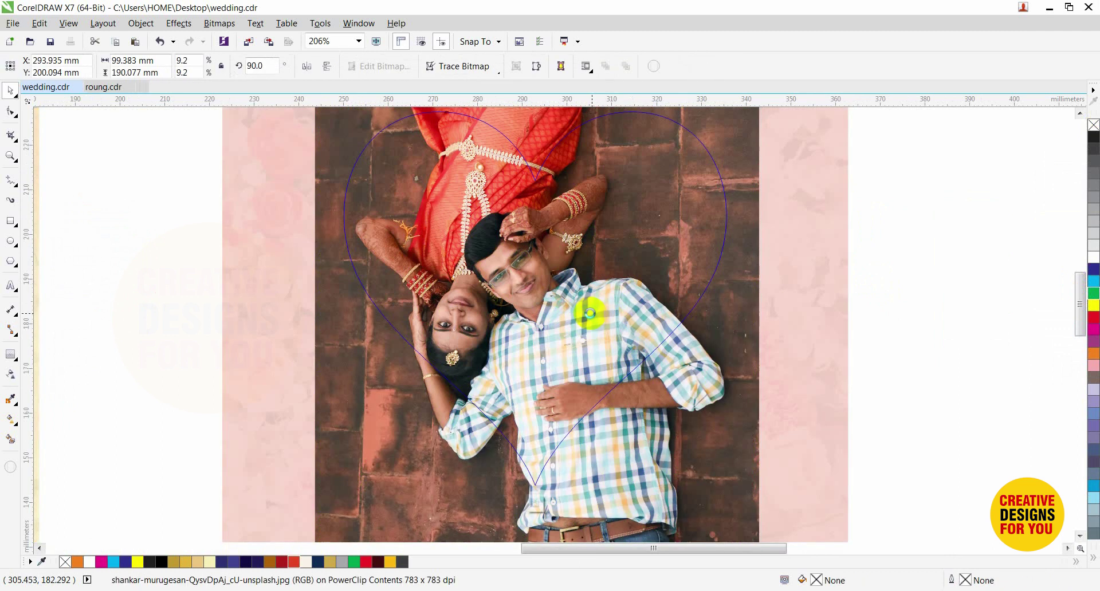
{"action": "left_click_drag", "start_coordinate": [590, 313], "coordinate": [577, 302]}
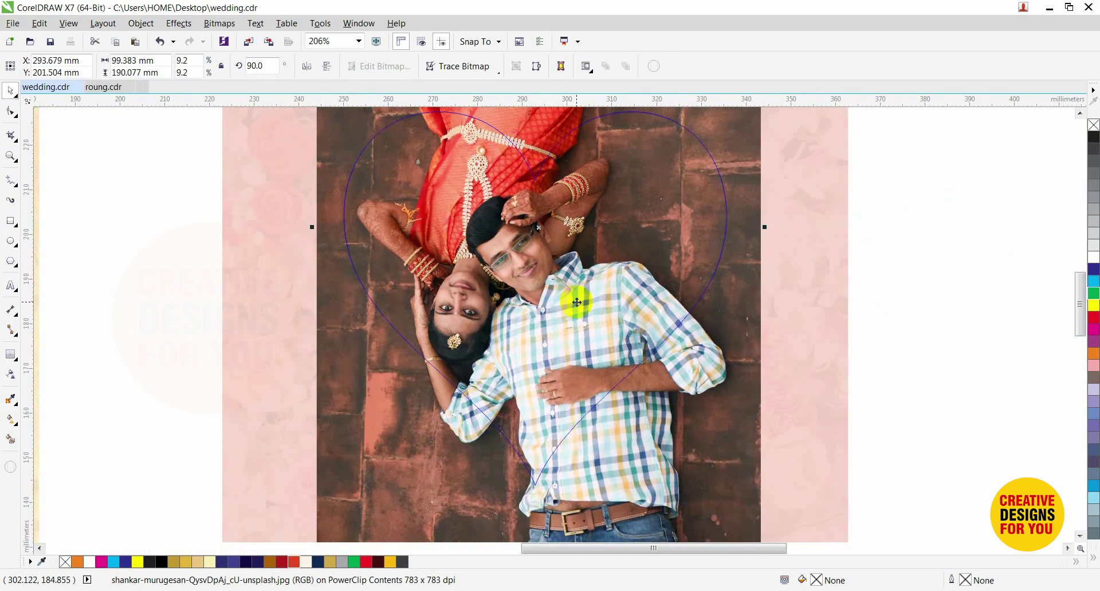
{"action": "right_click", "coordinate": [569, 268]}
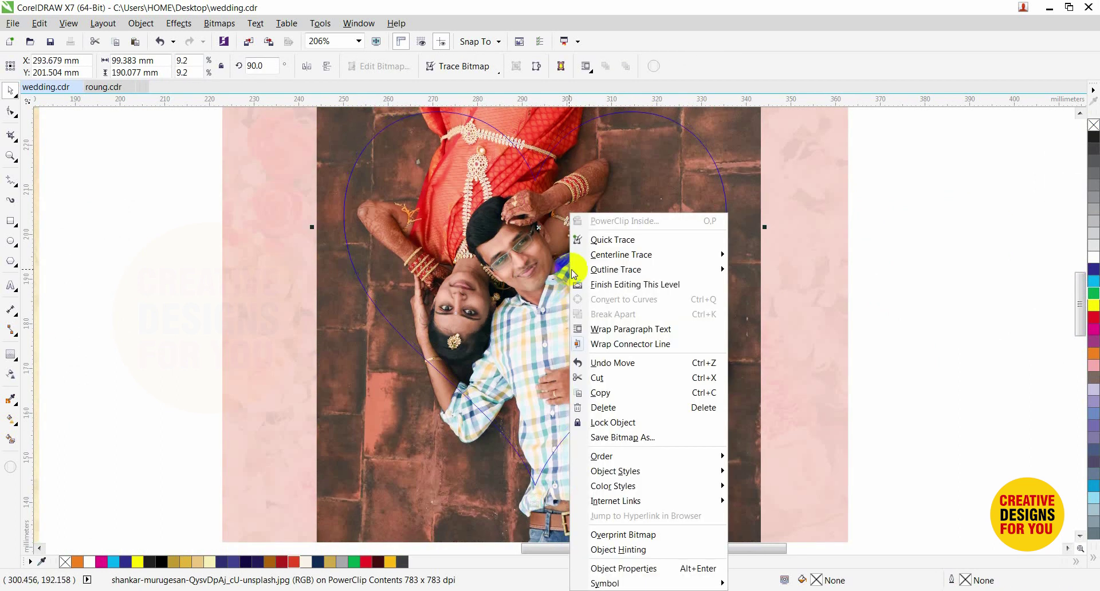
{"action": "left_click", "coordinate": [612, 285]}
{"action": "scroll", "coordinate": [860, 303], "scroll_direction": "down", "scroll_amount": 5}
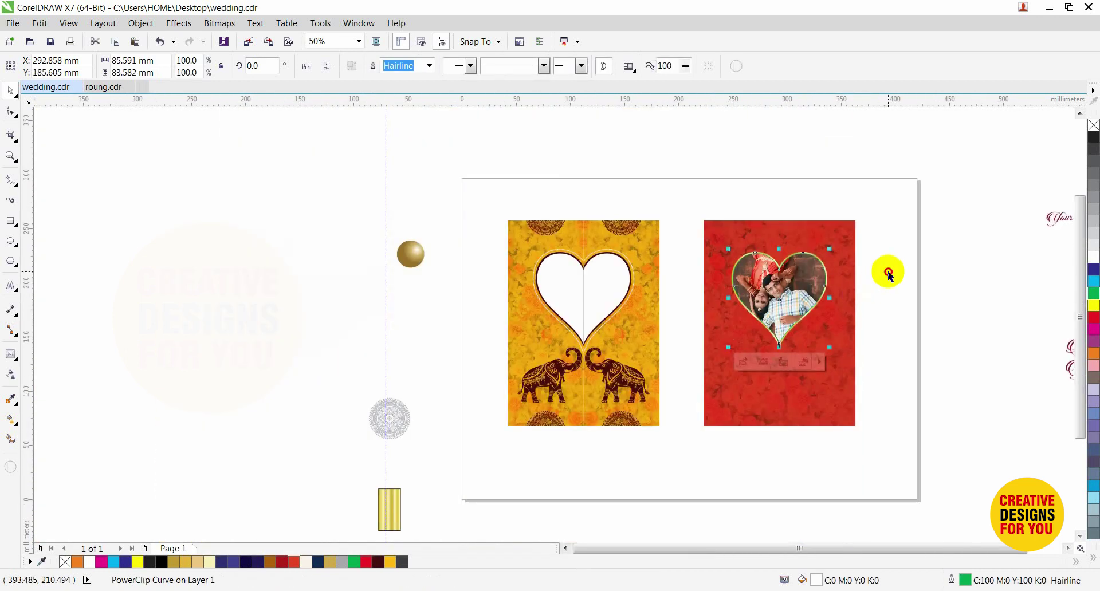
{"action": "left_click", "coordinate": [888, 272]}
{"action": "scroll", "coordinate": [1031, 476], "scroll_direction": "up", "scroll_amount": 1}
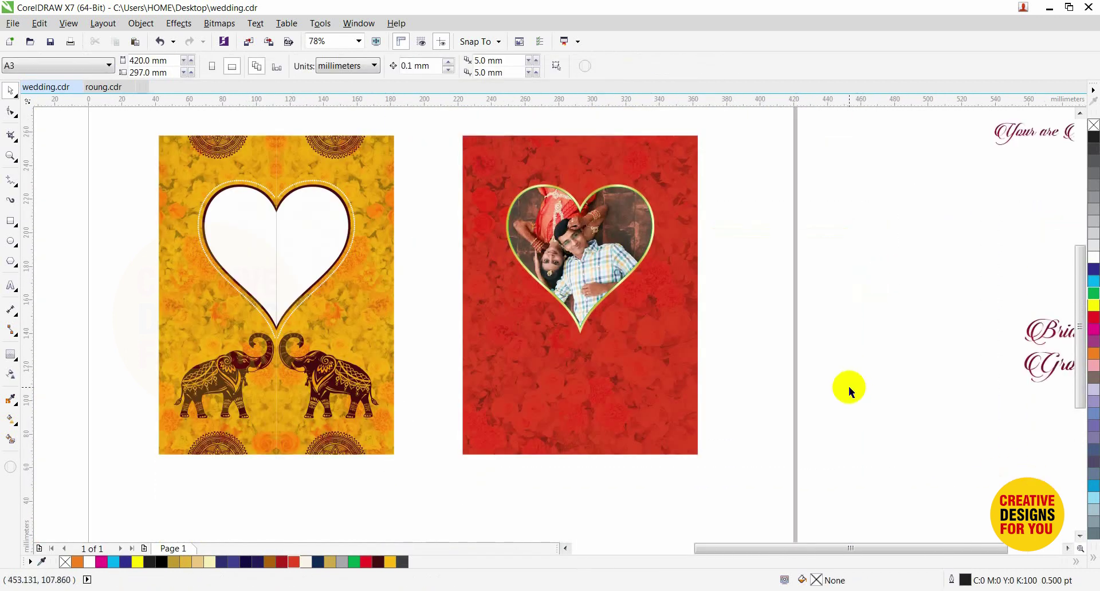
Step: Place the "Your are Invited" text above the heart on the red panel, fill it white, and centre it horizontally on the panel
{"action": "scroll", "coordinate": [842, 458], "scroll_direction": "down", "scroll_amount": 2}
{"action": "key", "text": "F2"}
{"action": "left_click_drag", "start_coordinate": [565, 277], "coordinate": [986, 509]}
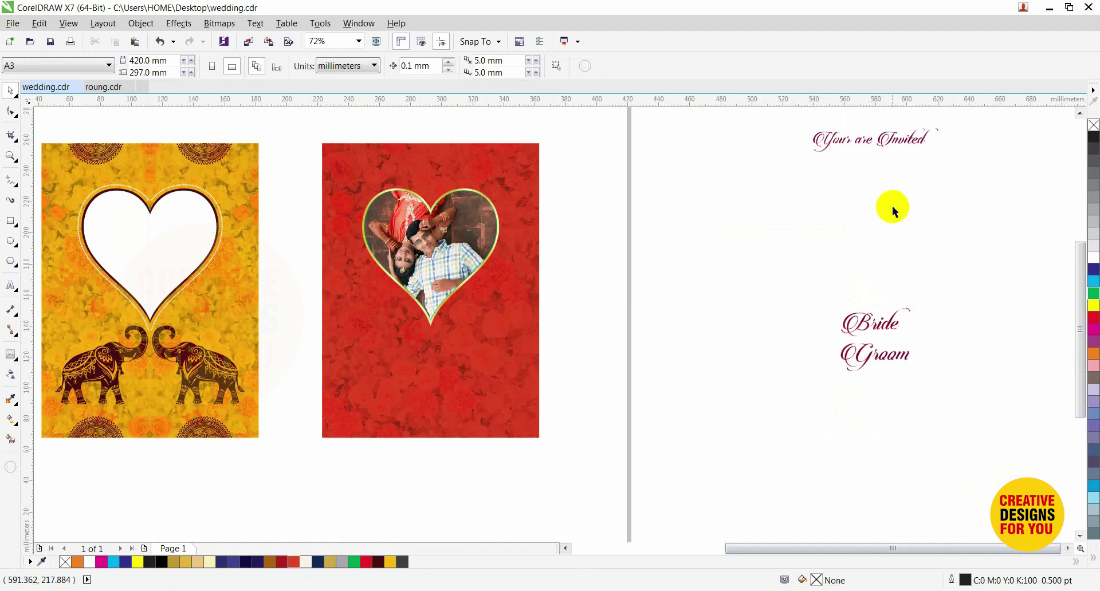
{"action": "left_click_drag", "start_coordinate": [899, 141], "coordinate": [462, 170]}
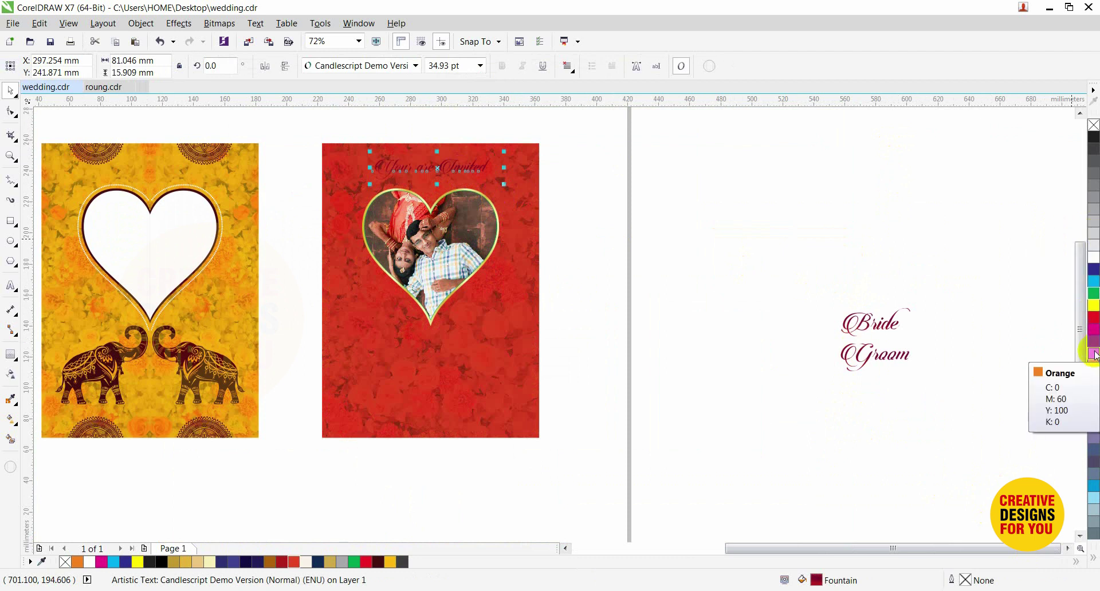
{"action": "left_click", "coordinate": [1095, 259]}
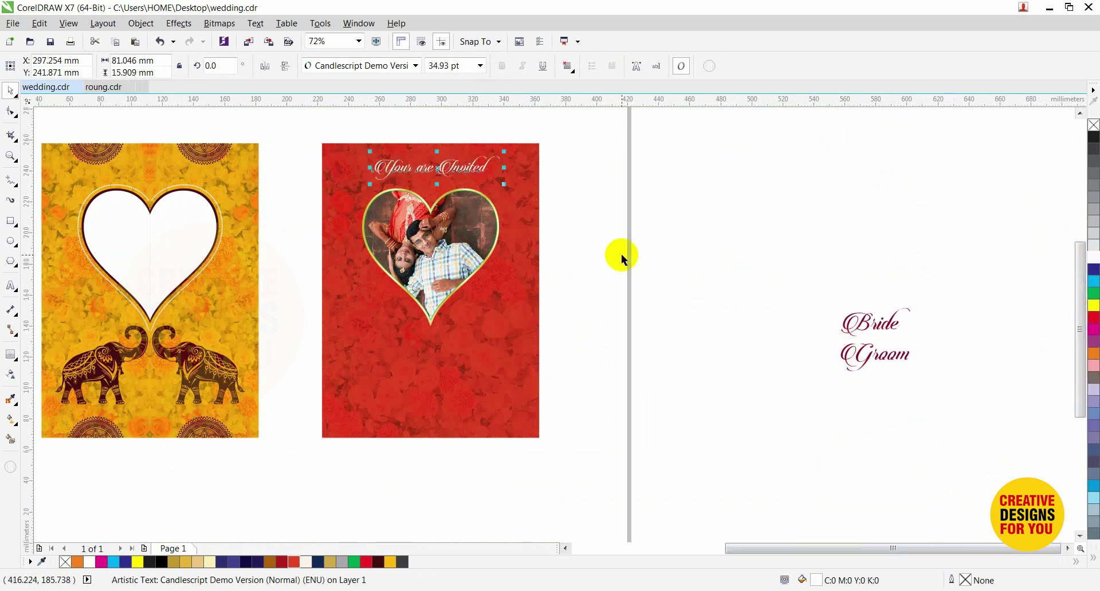
{"action": "left_click", "coordinate": [525, 202], "text": "shift"}
{"action": "key", "text": "c"}
{"action": "left_click", "coordinate": [572, 202]}
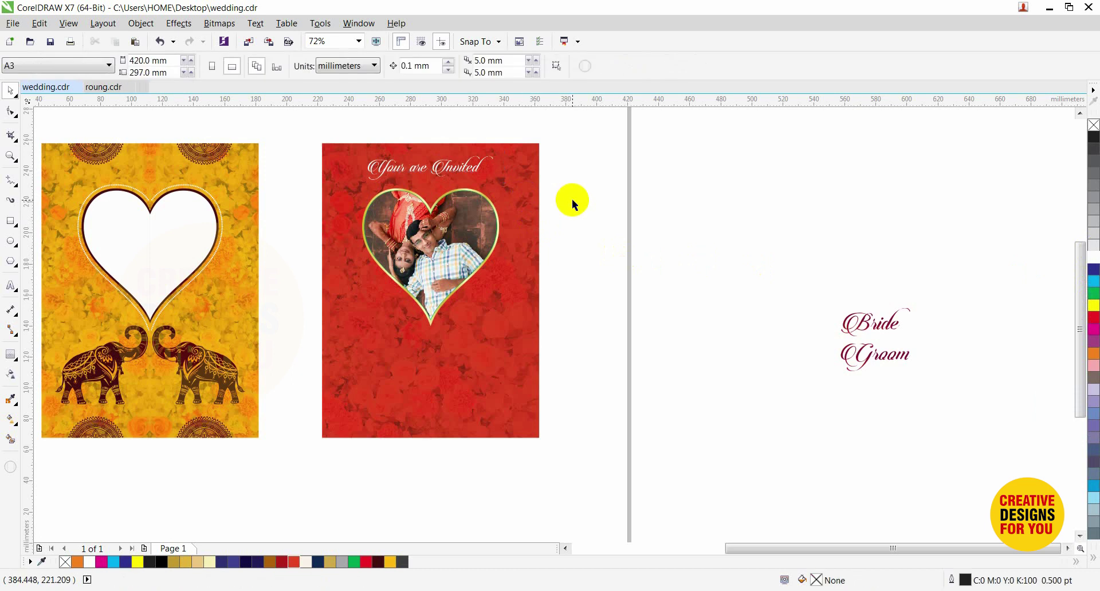
Step: Move the Bride and Groom texts below the heart on the red panel and fill them white
{"action": "left_click_drag", "start_coordinate": [684, 250], "coordinate": [441, 381]}
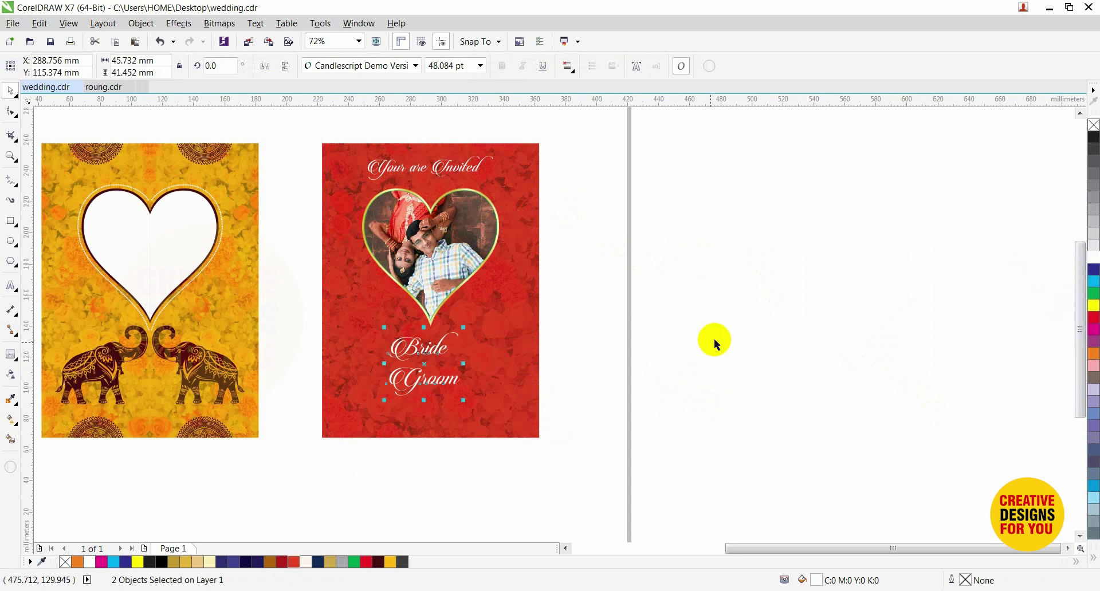
{"action": "left_click", "coordinate": [491, 368]}
{"action": "left_click", "coordinate": [442, 345]}
{"action": "left_click", "coordinate": [444, 382], "text": "shift"}
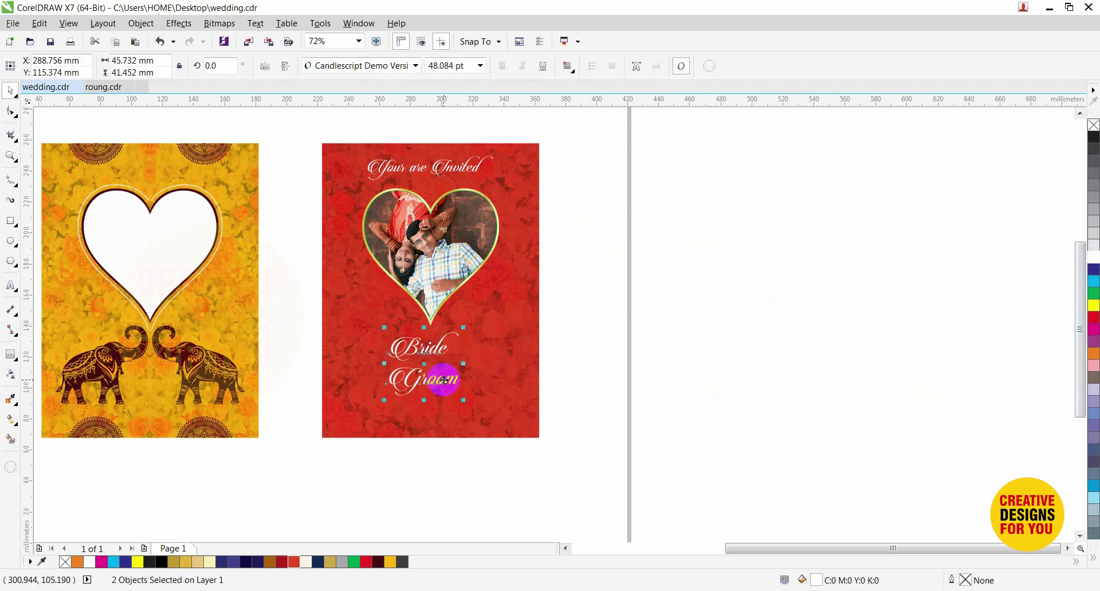
{"action": "left_click", "coordinate": [608, 382]}
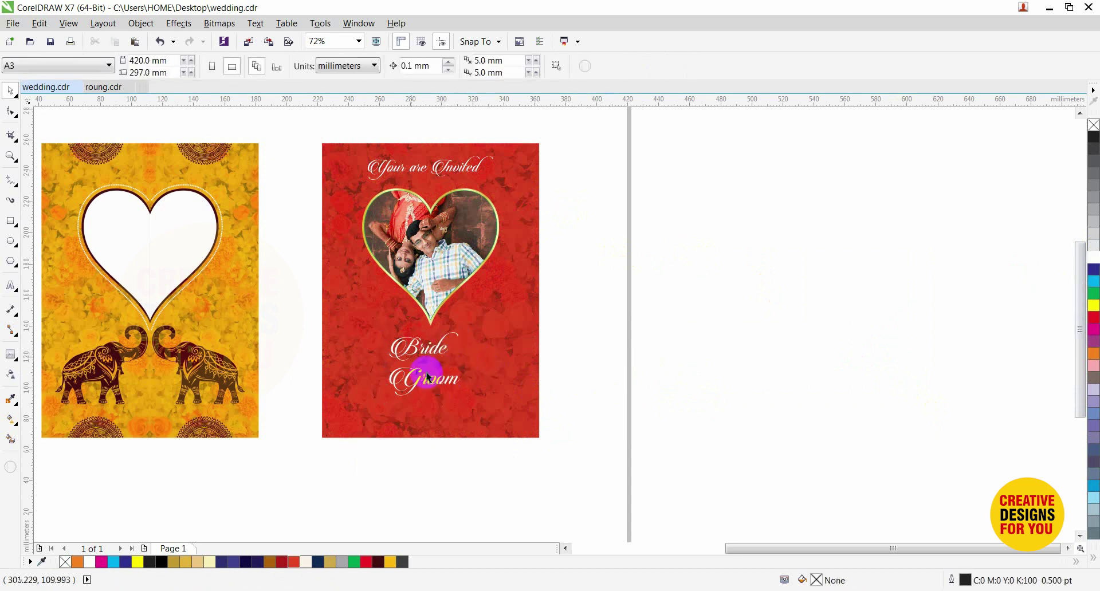
Step: Add the artistic text "Date :" below the Groom text on the red panel
{"action": "key", "text": "F2"}
{"action": "left_click_drag", "start_coordinate": [322, 331], "coordinate": [624, 462]}
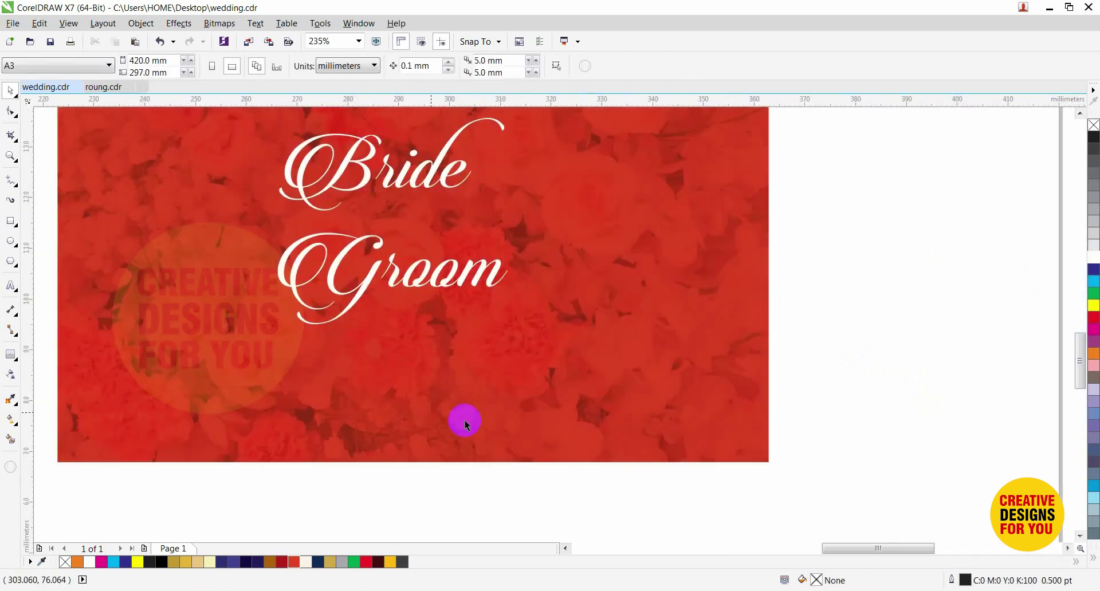
{"action": "key", "text": "F8"}
{"action": "left_click", "coordinate": [354, 385]}
{"action": "type", "text": "Date :"}
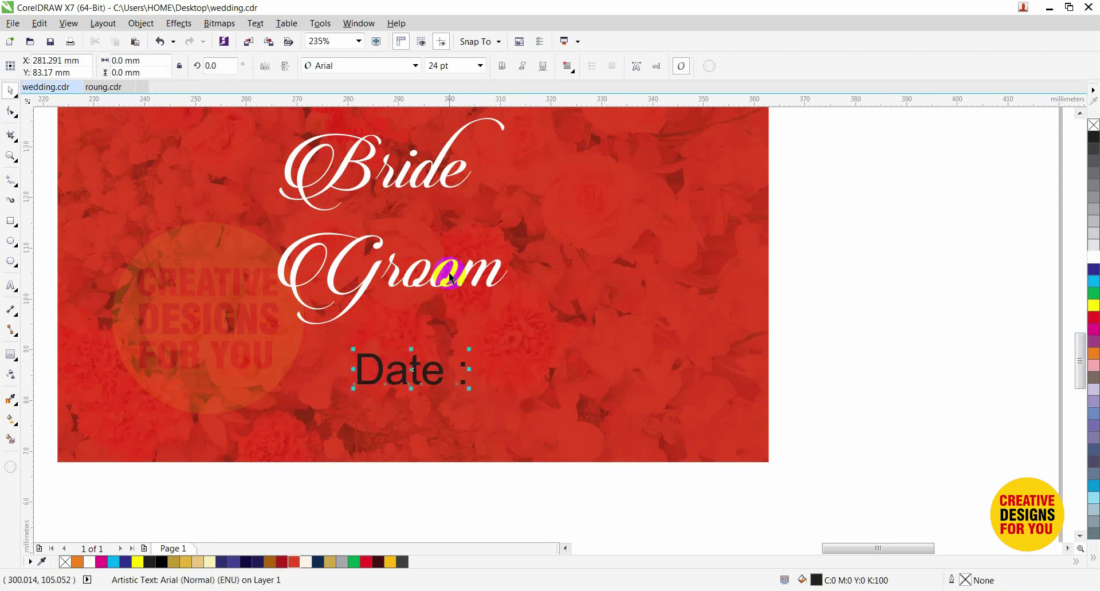
Step: Set the Date text to centre alignment and fill it white
{"action": "scroll", "coordinate": [454, 270], "scroll_direction": "down", "scroll_amount": 3}
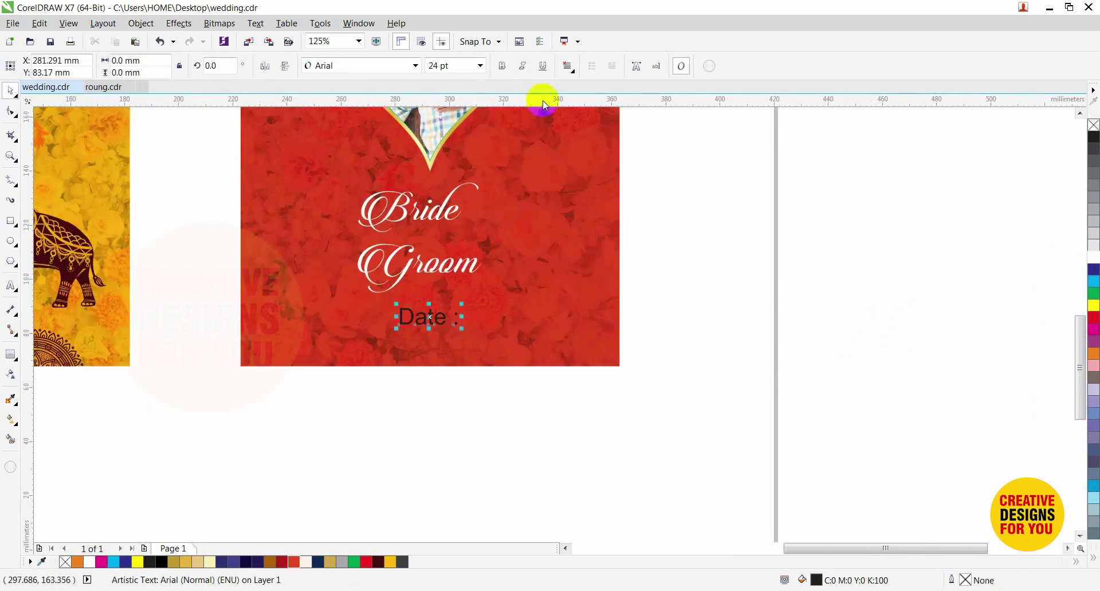
{"action": "left_click", "coordinate": [568, 66]}
{"action": "left_click", "coordinate": [583, 100]}
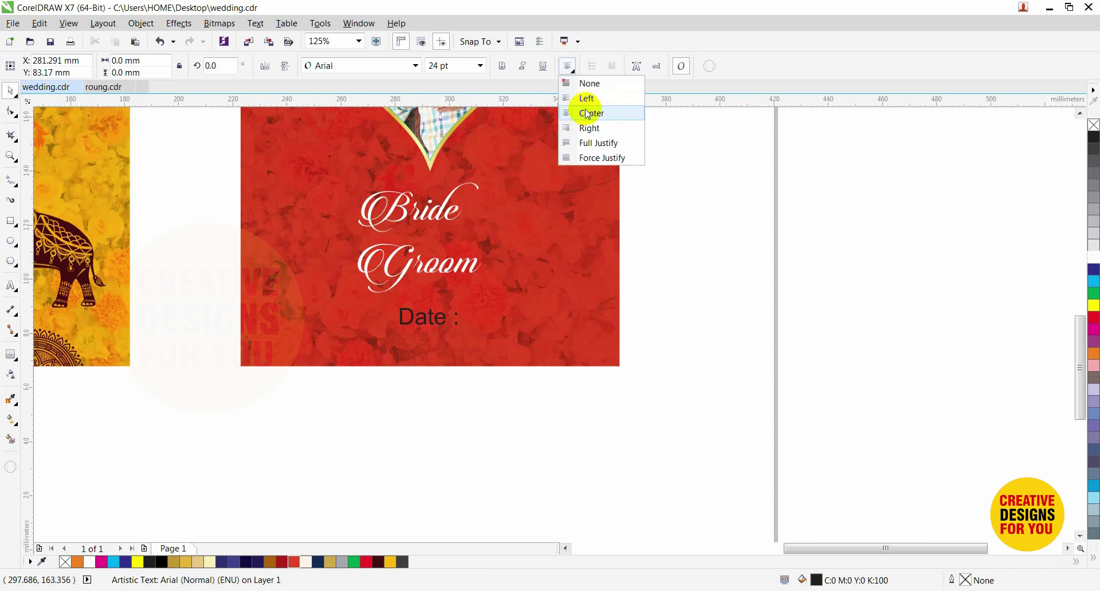
{"action": "left_click", "coordinate": [588, 114]}
{"action": "left_click", "coordinate": [1094, 261]}
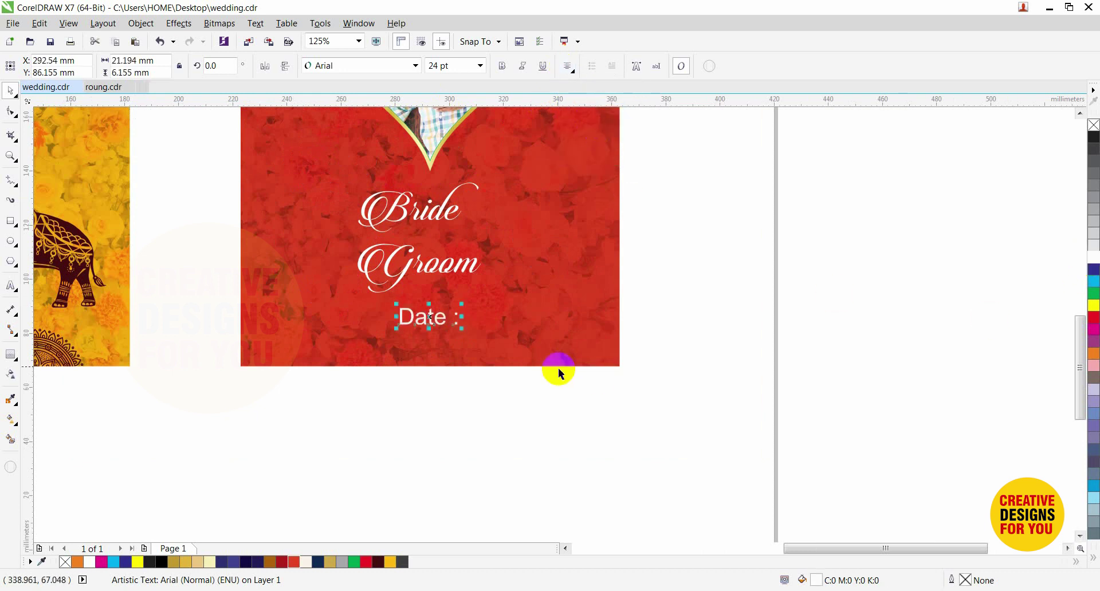
Step: Scale the Date text down to about 18.6 pt and centre it horizontally on the red panel
{"action": "left_click_drag", "start_coordinate": [462, 329], "coordinate": [455, 327]}
{"action": "left_click", "coordinate": [486, 349], "text": "shift"}
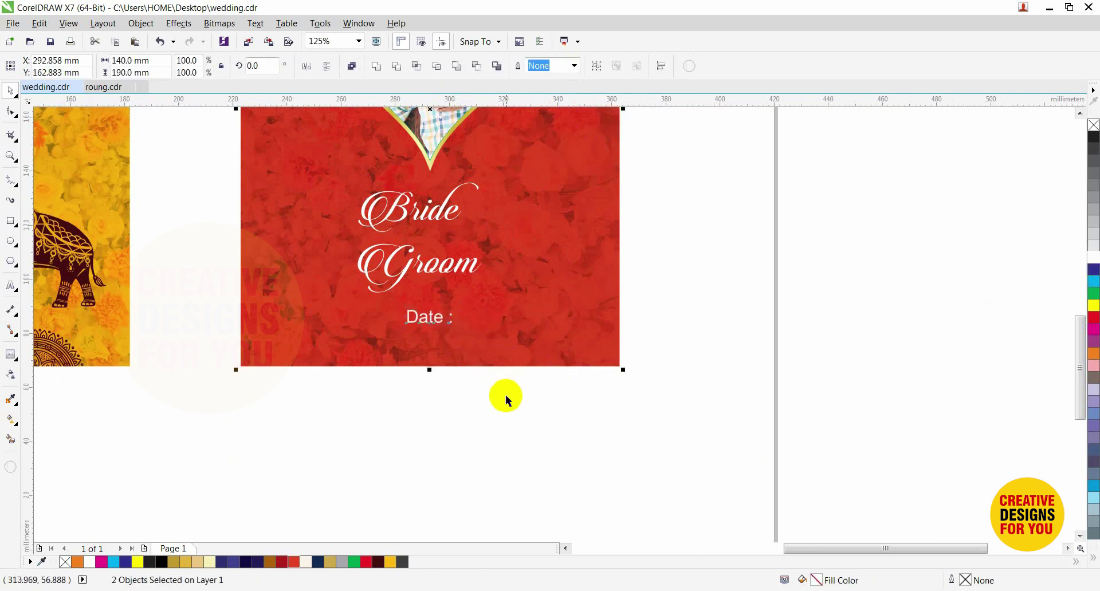
{"action": "left_click", "coordinate": [506, 396]}
Step: Duplicate the right half of the orange-yellow heart panel and butt the copy against the red panel's left edge
{"action": "key", "text": "F3"}
{"action": "scroll", "coordinate": [357, 188], "scroll_direction": "down", "scroll_amount": 1}
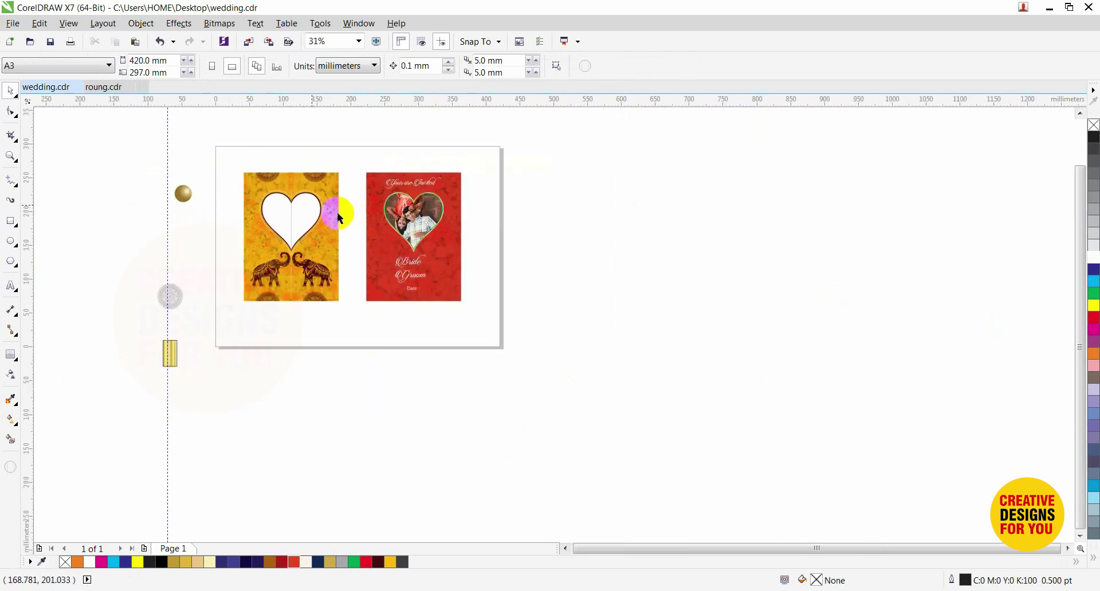
{"action": "key", "text": "F2"}
{"action": "left_click_drag", "start_coordinate": [228, 161], "coordinate": [641, 354]}
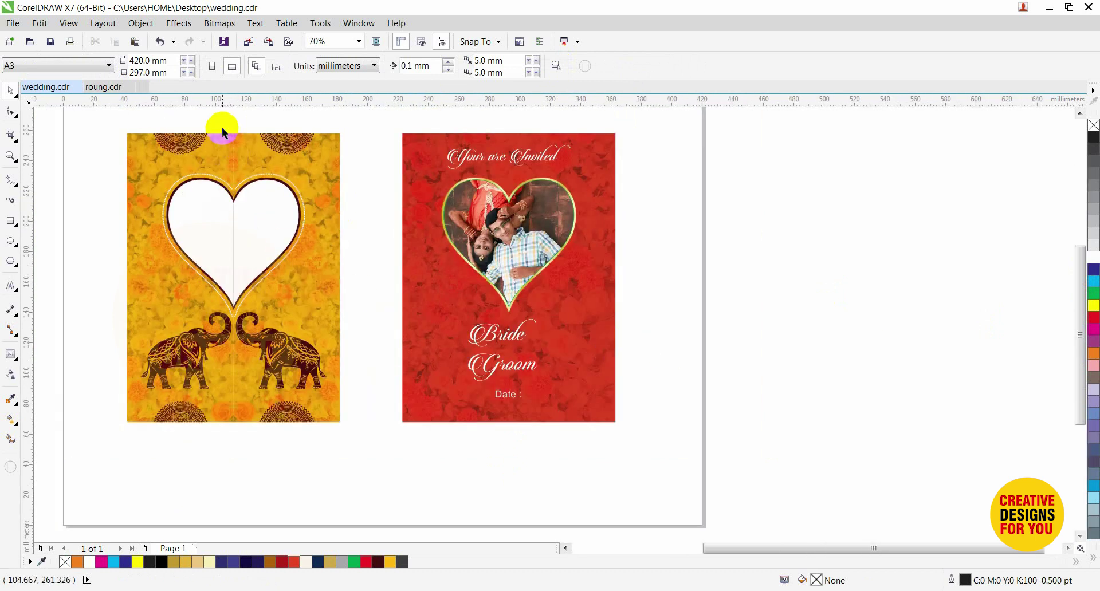
{"action": "left_click_drag", "start_coordinate": [224, 127], "coordinate": [376, 440]}
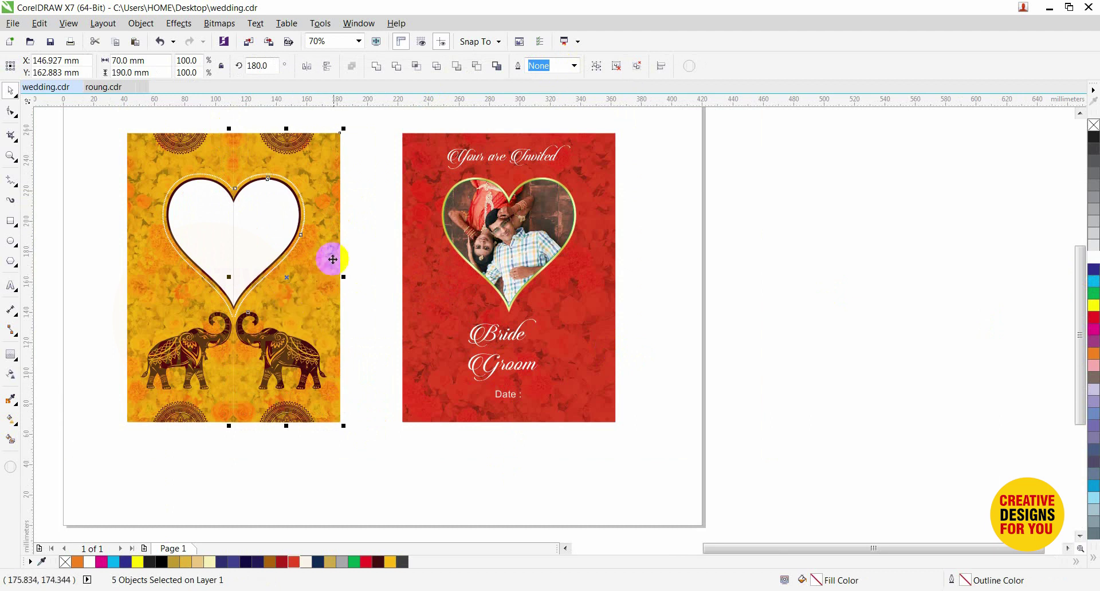
{"action": "left_click_drag", "start_coordinate": [338, 254], "coordinate": [403, 252]}
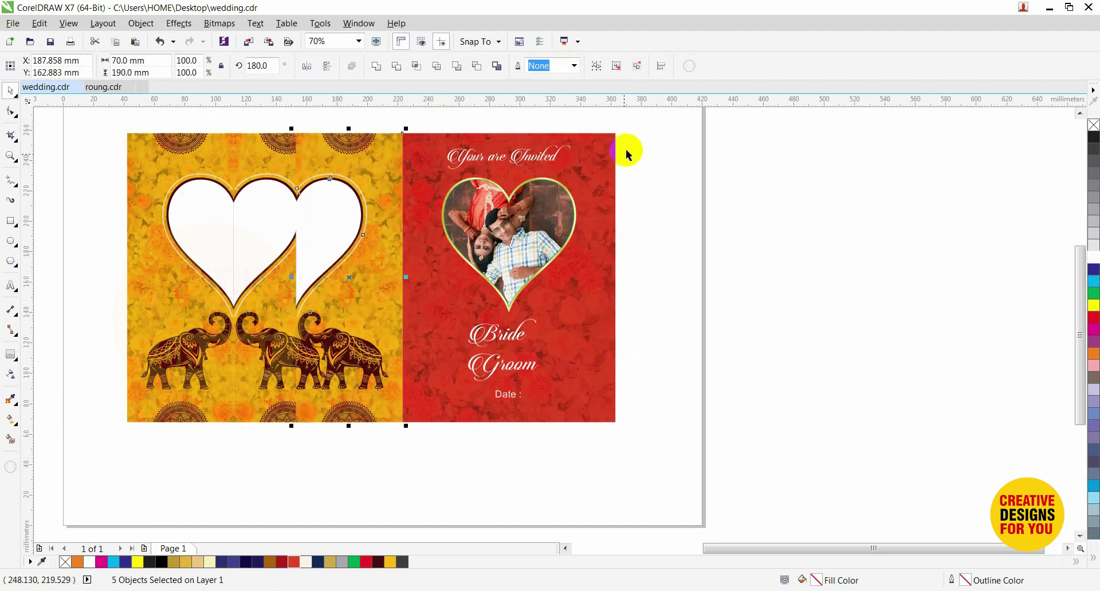
Step: Move the duplicated half panel and the red panel together rightward, clear of the orange-yellow panel
{"action": "left_click_drag", "start_coordinate": [669, 120], "coordinate": [385, 451]}
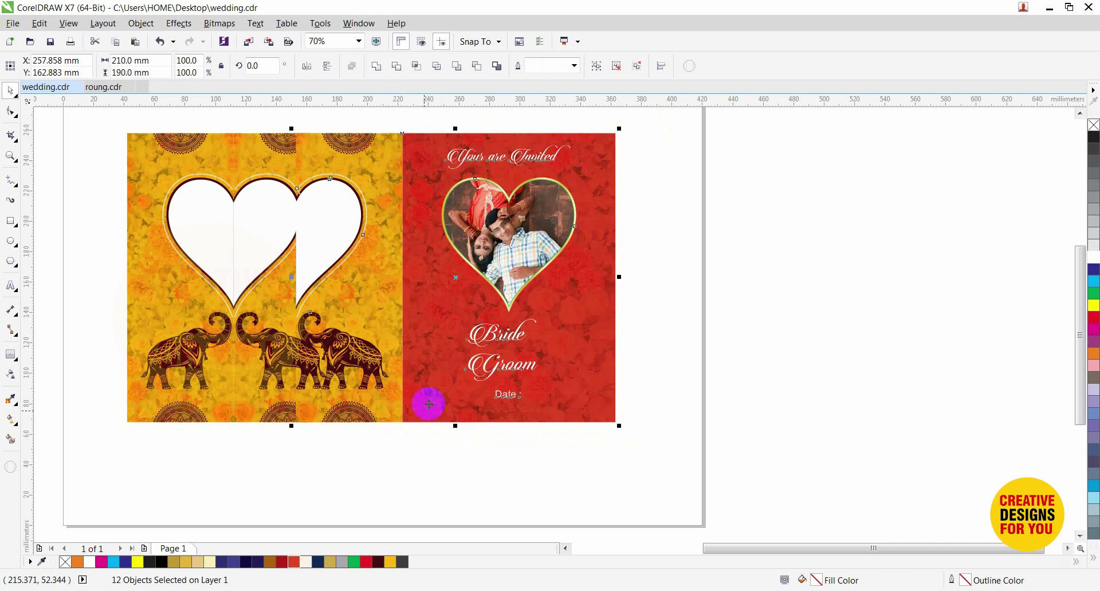
{"action": "left_click_drag", "start_coordinate": [441, 350], "coordinate": [537, 346]}
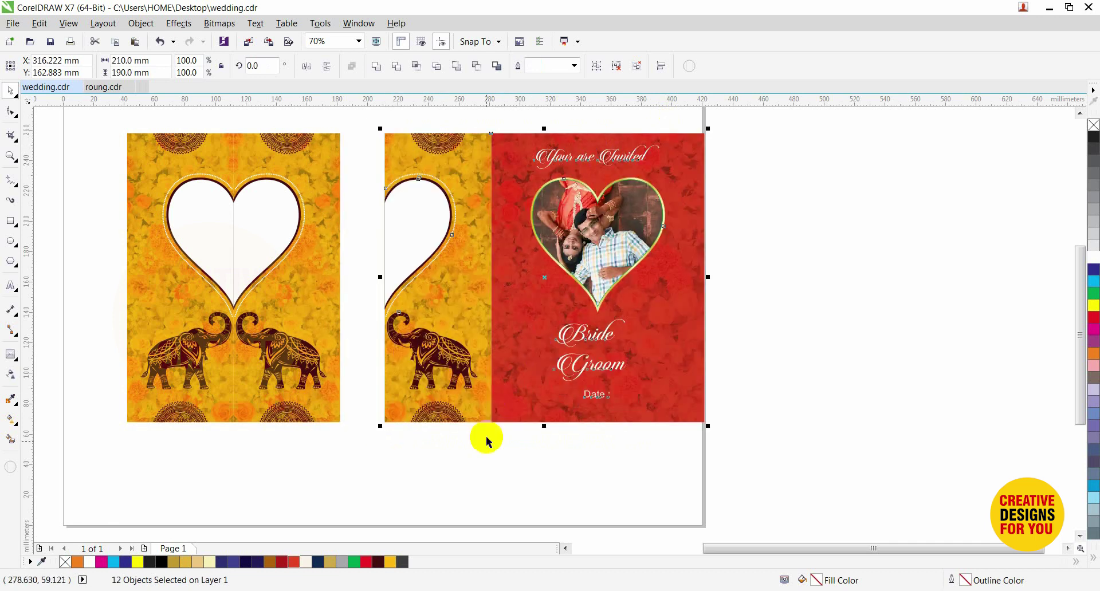
{"action": "left_click", "coordinate": [484, 456]}
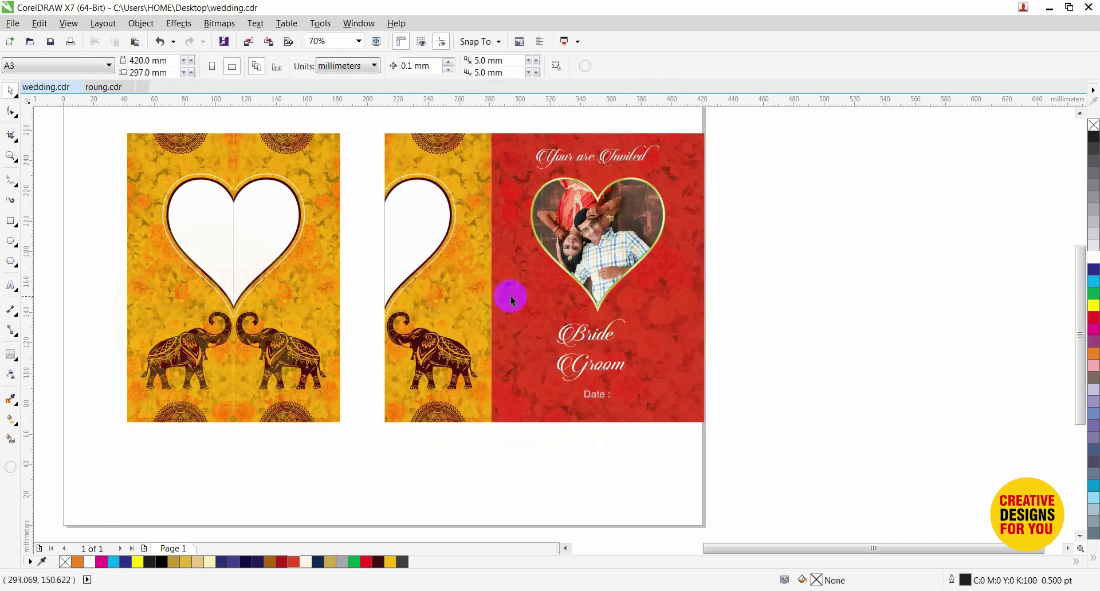
Step: Replace the duplicated flap's orange-yellow background with the red floral panel background and delete its elephant
{"action": "left_click_drag", "start_coordinate": [511, 301], "coordinate": [484, 292]}
{"action": "left_click", "coordinate": [510, 334]}
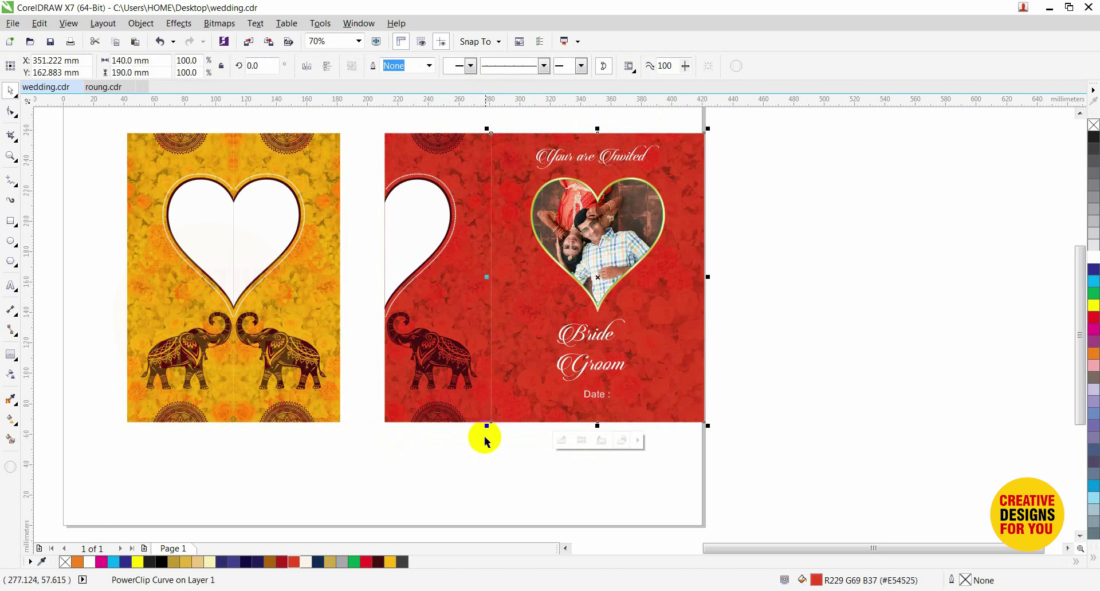
{"action": "left_click", "coordinate": [488, 448]}
{"action": "left_click", "coordinate": [457, 365]}
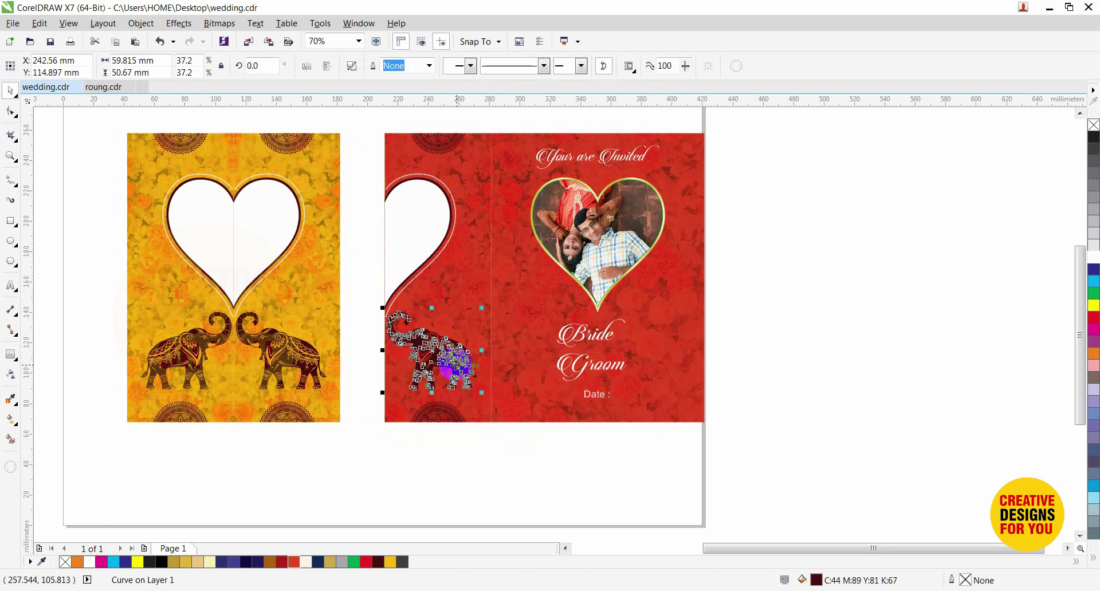
{"action": "key", "text": "Delete"}
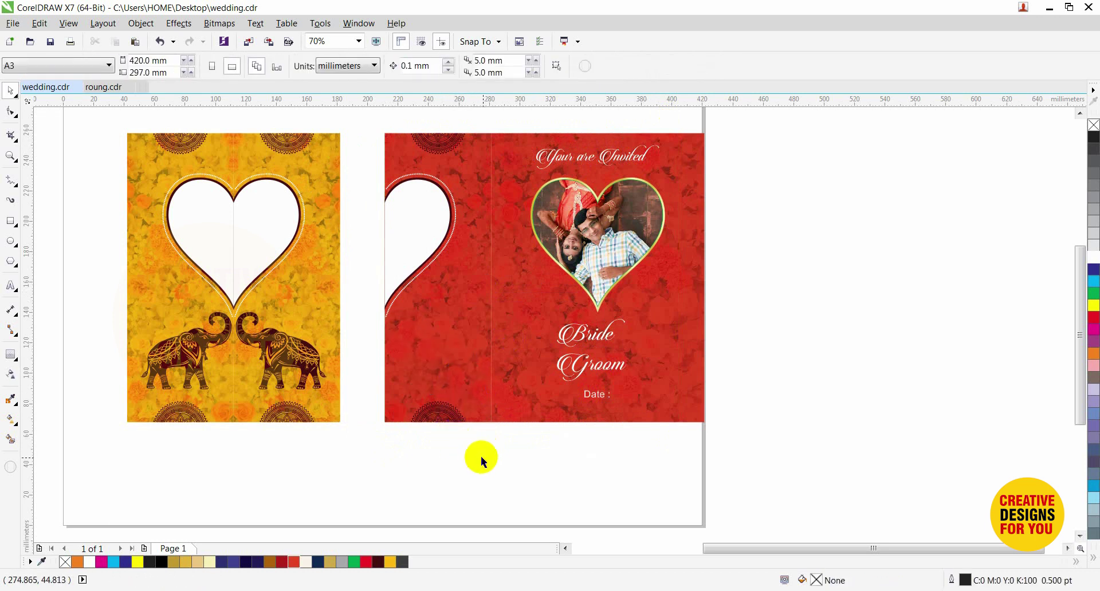
Step: Copy the Date text onto the red flap, change it to "Venue", and set its font to Beautiful Holiday Demo
{"action": "left_click", "coordinate": [585, 395]}
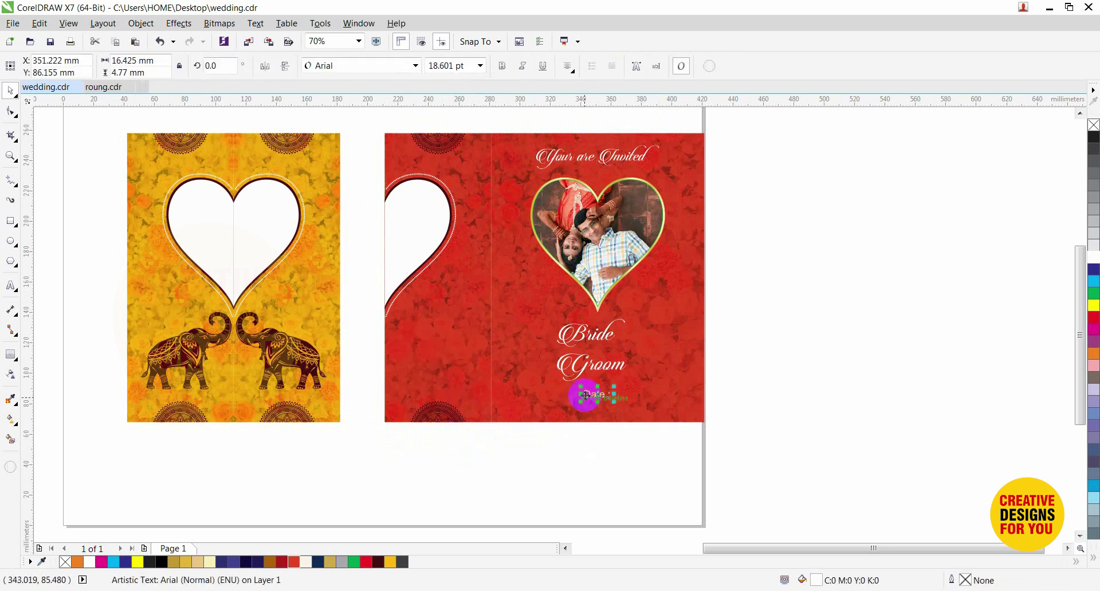
{"action": "left_click_drag", "start_coordinate": [585, 395], "coordinate": [422, 333]}
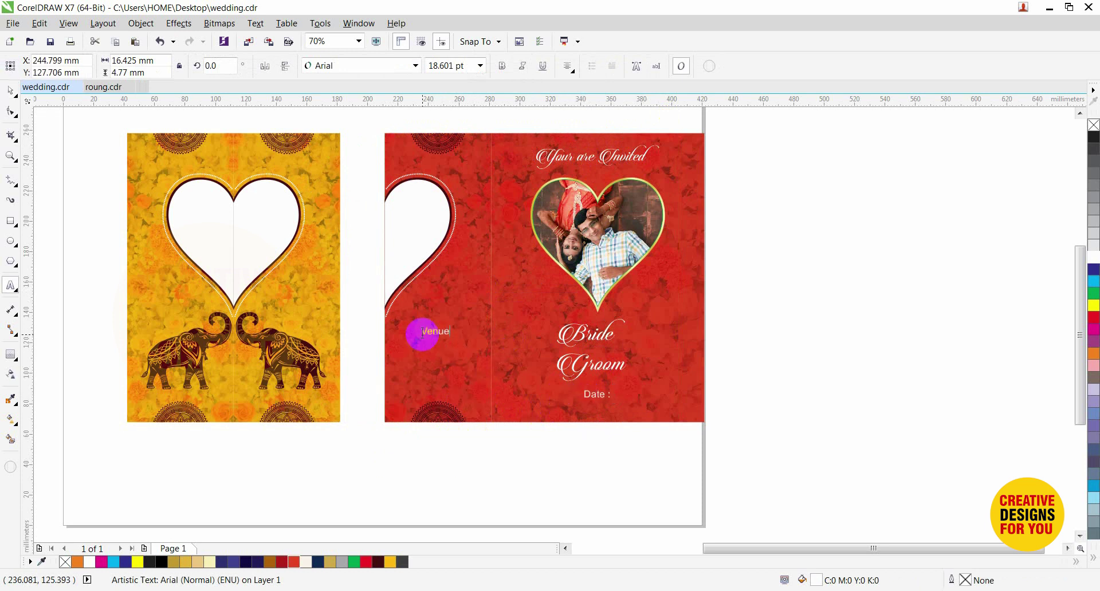
{"action": "left_click", "coordinate": [415, 66]}
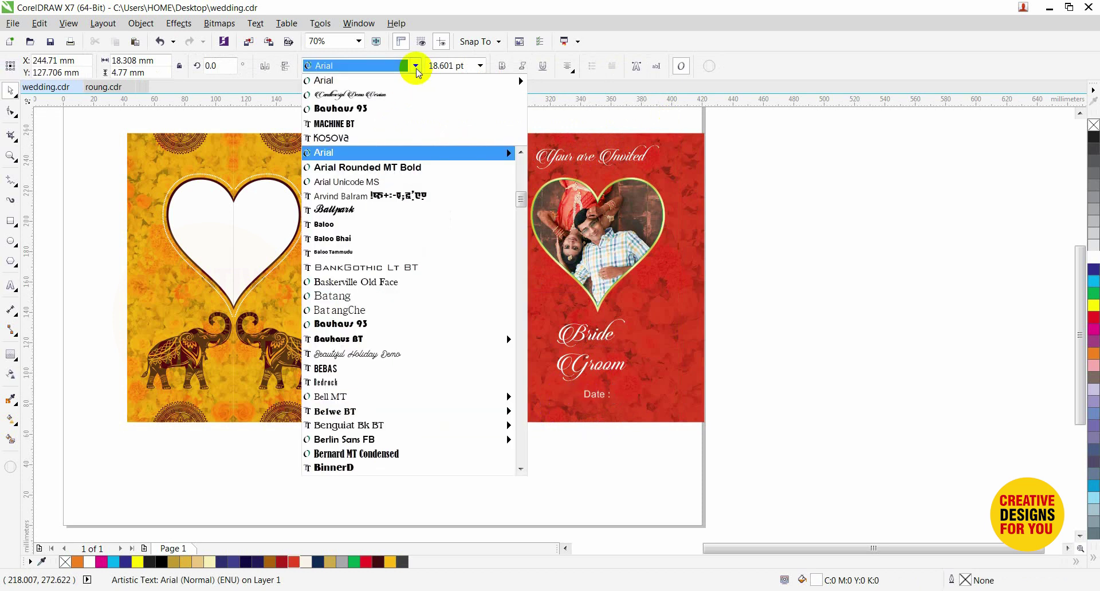
{"action": "left_click", "coordinate": [366, 354]}
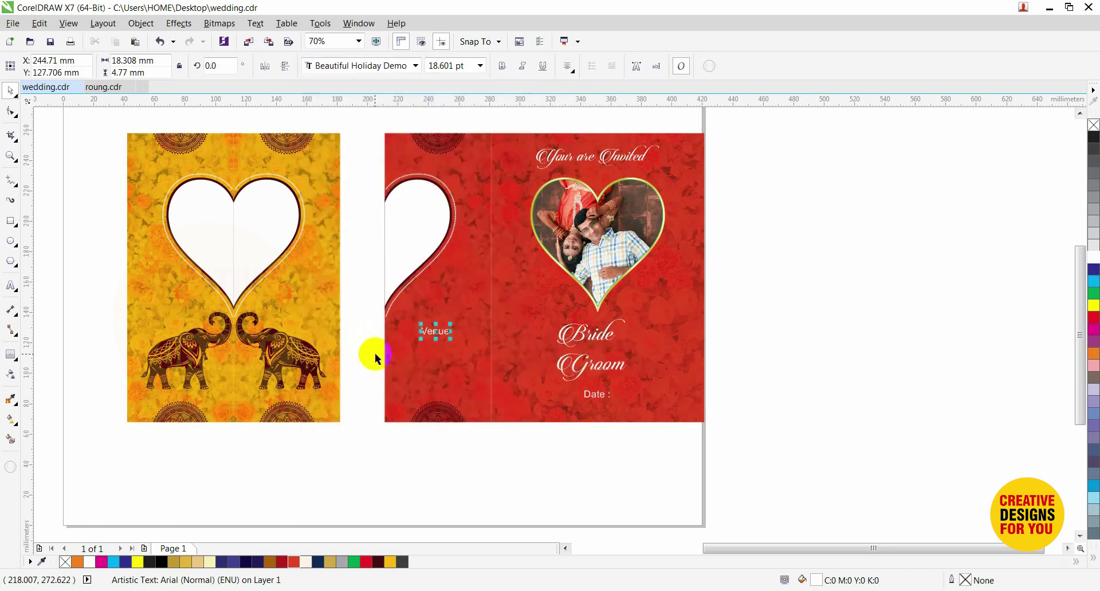
Step: Set the Date text's font to Beautiful Holiday Demo and edit the flap's text to read "Venue :"
{"action": "left_click", "coordinate": [601, 405]}
{"action": "left_click", "coordinate": [416, 65]}
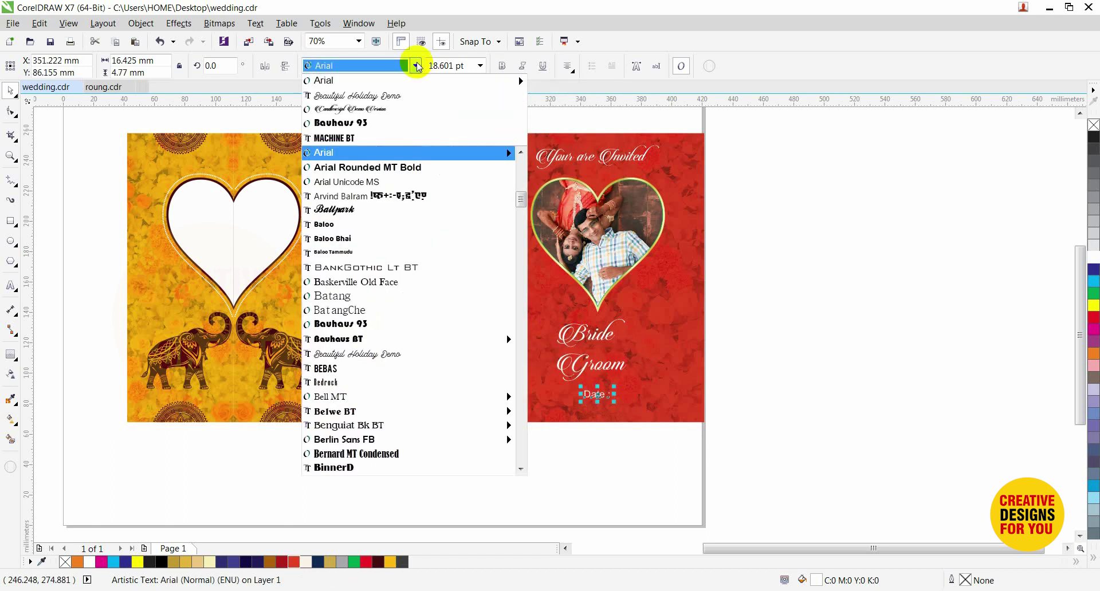
{"action": "left_click", "coordinate": [367, 96]}
{"action": "left_click", "coordinate": [538, 456]}
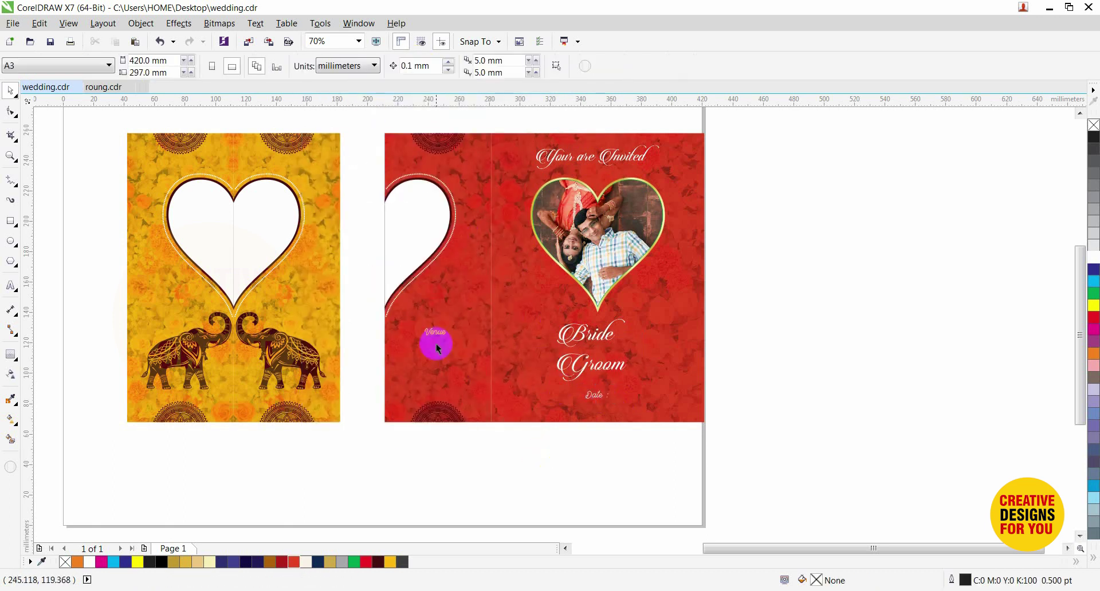
{"action": "left_click", "coordinate": [438, 336]}
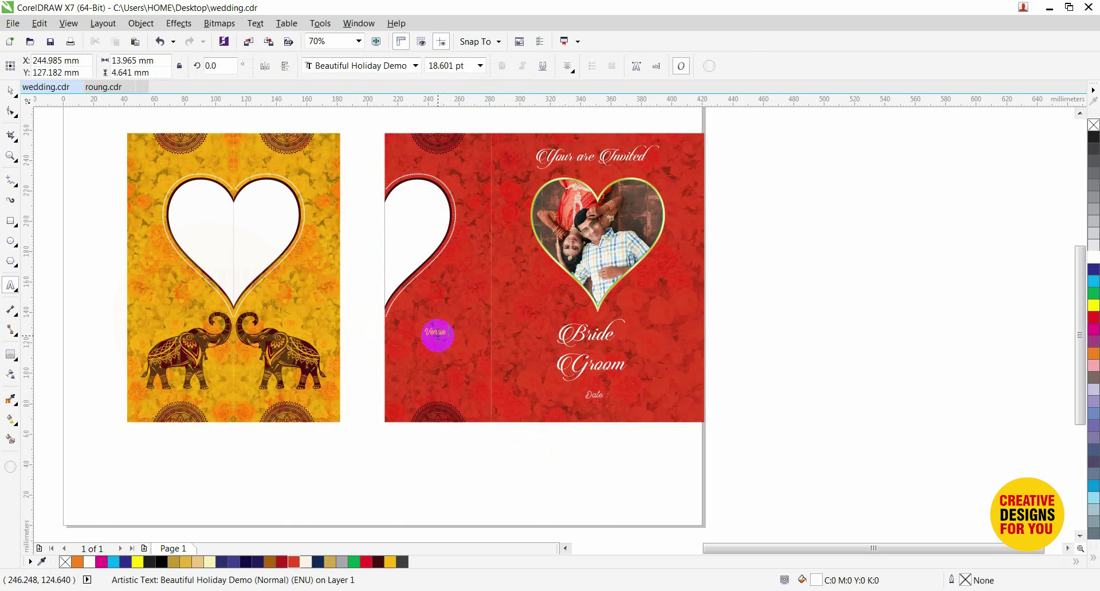
Step: Group the red flap's objects and align a duplicate of the group with the right edge of the red panel
{"action": "left_click_drag", "start_coordinate": [360, 113], "coordinate": [502, 442]}
{"action": "key", "text": "ctrl+g"}
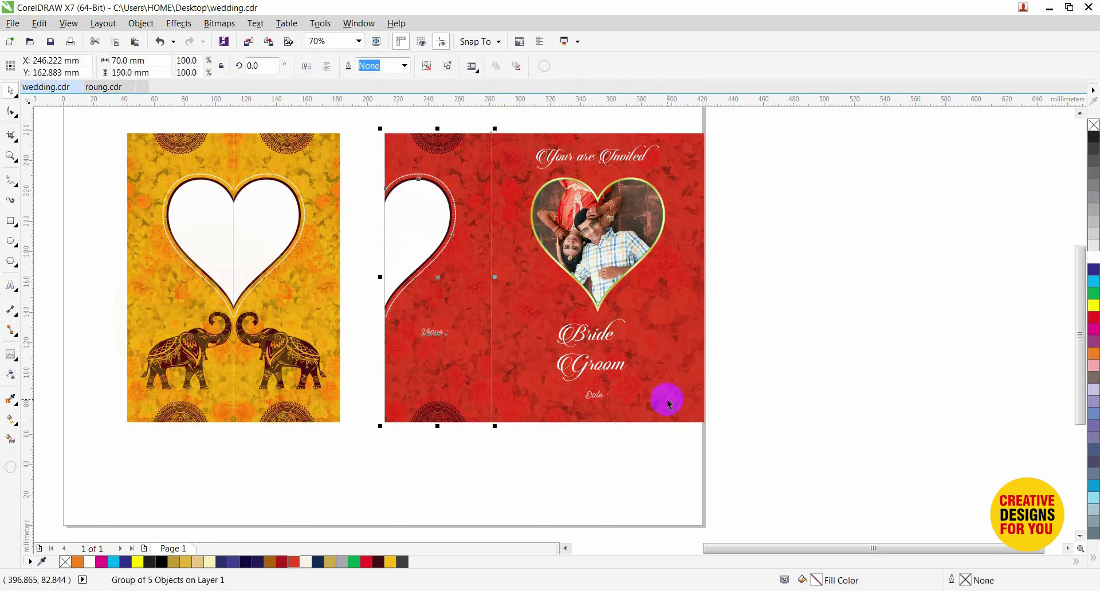
{"action": "left_click", "coordinate": [671, 383], "text": "shift"}
{"action": "key", "text": "r"}
{"action": "left_click", "coordinate": [747, 378]}
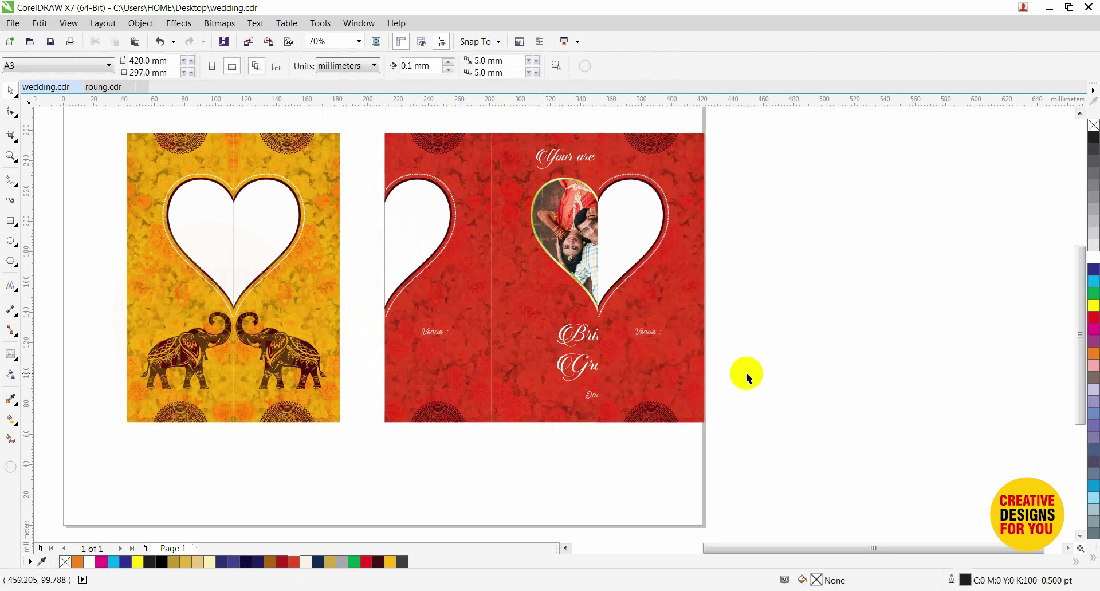
Step: Mirror the duplicated flap horizontally outward beyond the red panel's right edge and delete its Venue text
{"action": "left_click", "coordinate": [642, 317]}
{"action": "left_click_drag", "start_coordinate": [595, 279], "coordinate": [703, 278]}
{"action": "left_click", "coordinate": [853, 312]}
{"action": "left_click", "coordinate": [696, 355]}
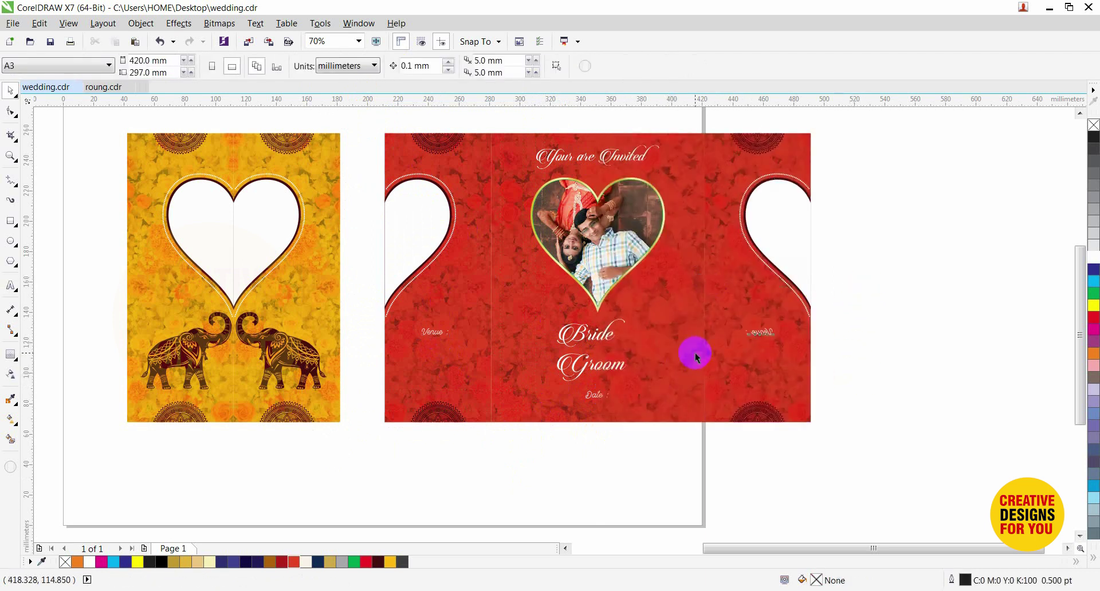
{"action": "key", "text": "Delete"}
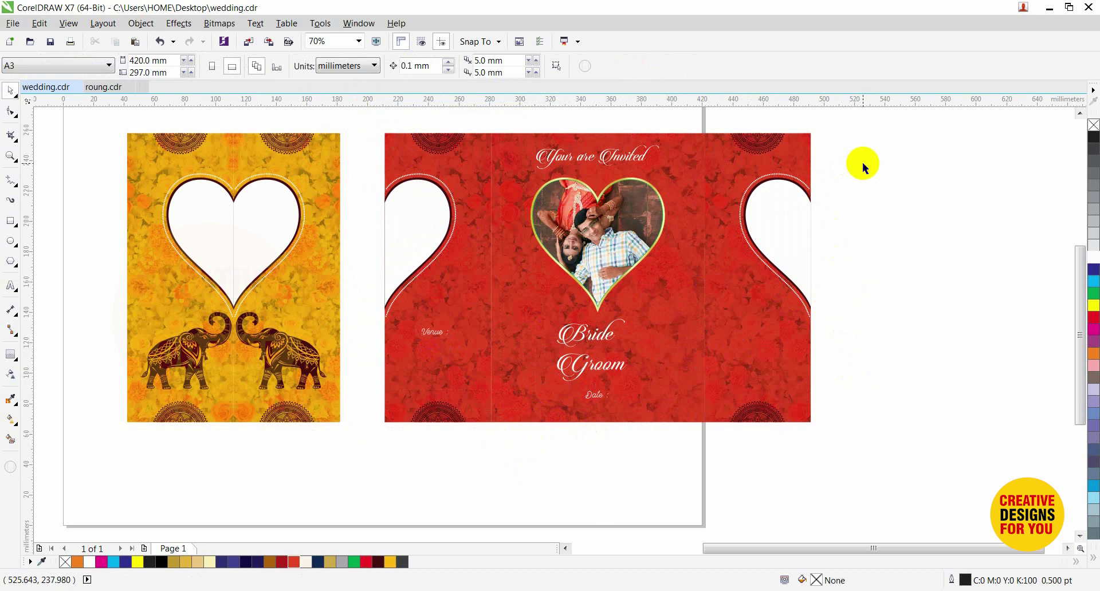
{"action": "scroll", "coordinate": [835, 203], "scroll_direction": "down", "scroll_amount": 2}
{"action": "key", "text": "F2"}
{"action": "left_click_drag", "start_coordinate": [418, 138], "coordinate": [847, 334]}
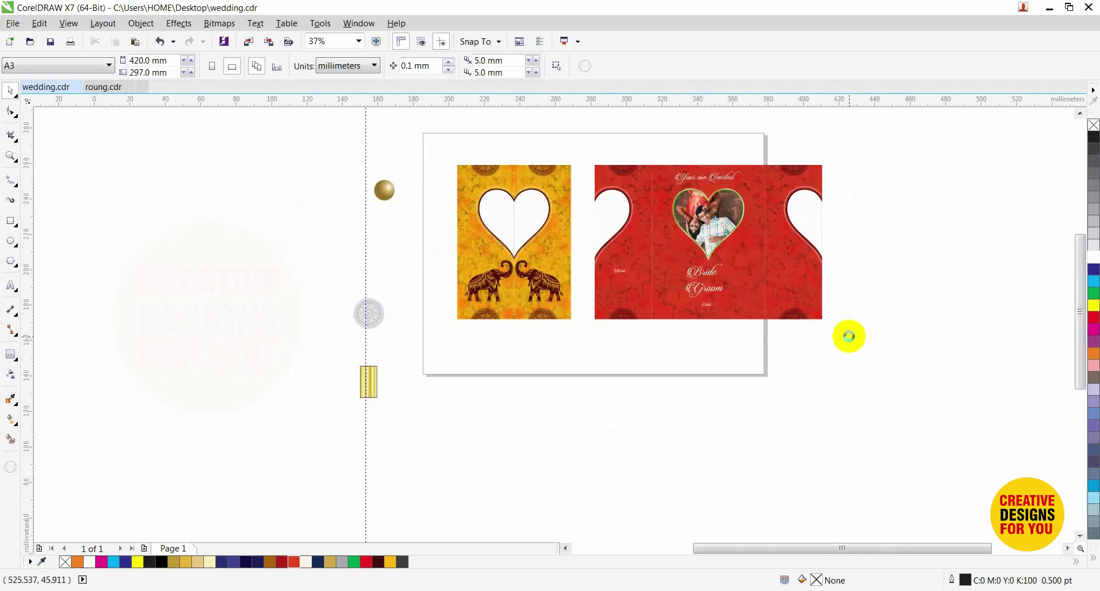
{"action": "left_click", "coordinate": [317, 278]}
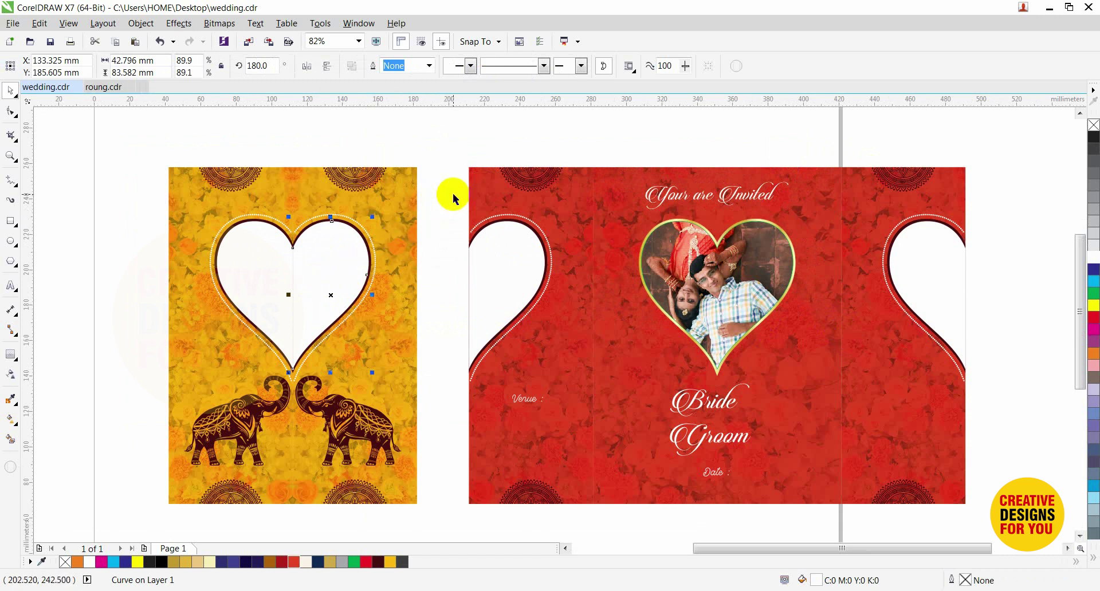
{"action": "left_click", "coordinate": [430, 160]}
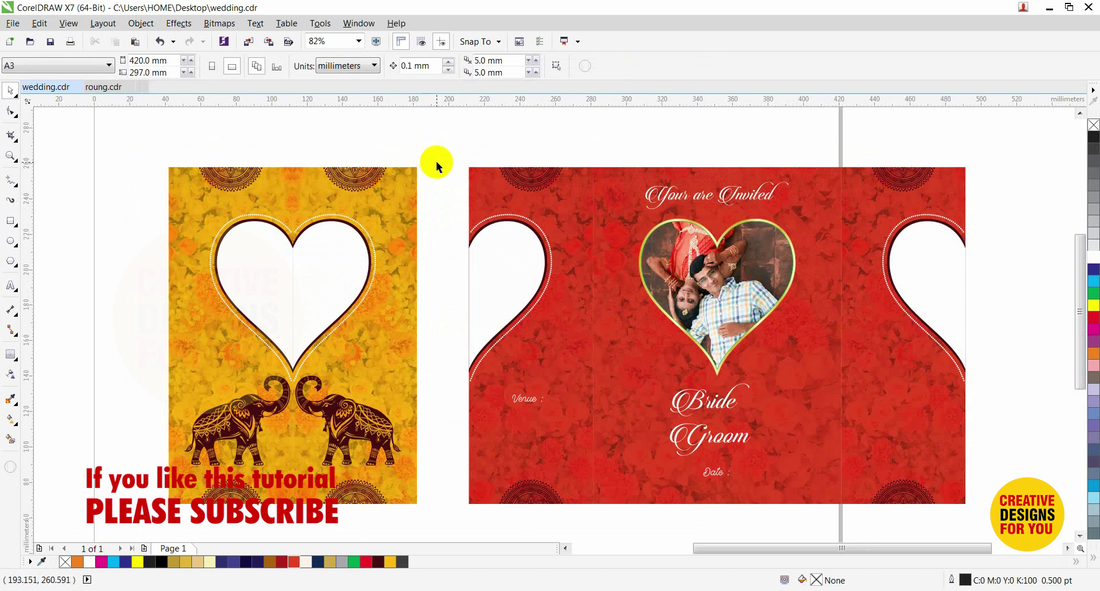
{"action": "scroll", "coordinate": [464, 216], "scroll_direction": "down", "scroll_amount": 2}
{"action": "key", "text": "F2"}
{"action": "left_click_drag", "start_coordinate": [308, 165], "coordinate": [731, 357]}
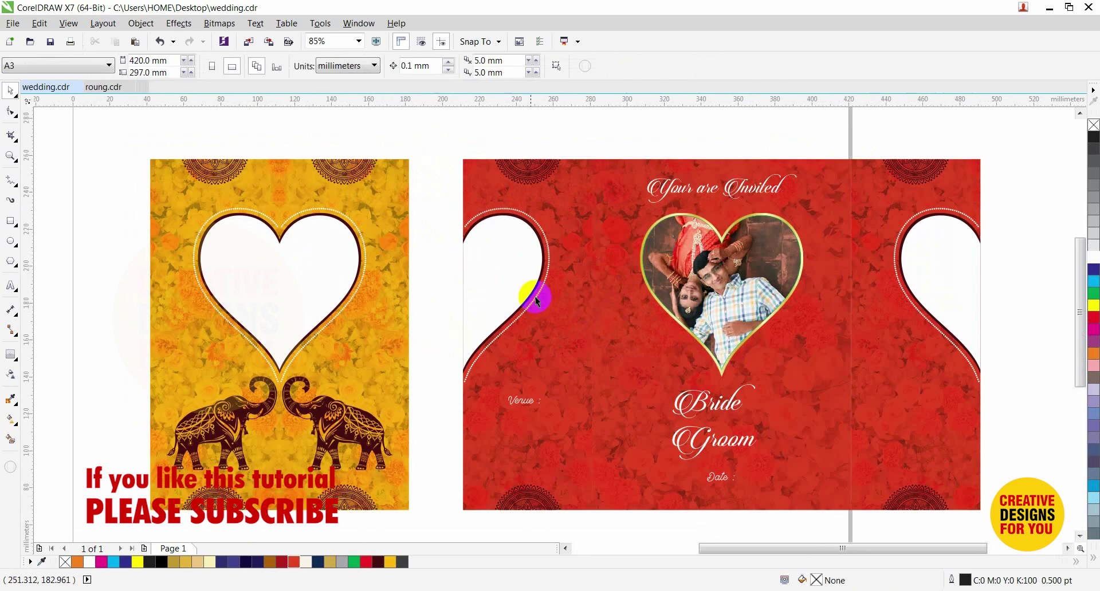
Step: Mirror the right half-heart flap inward over the photo panel and skew its free edge upward to look like a folded flap
{"action": "scroll", "coordinate": [463, 253], "scroll_direction": "down", "scroll_amount": 2}
{"action": "key", "text": "F2"}
{"action": "left_click_drag", "start_coordinate": [296, 171], "coordinate": [798, 406]}
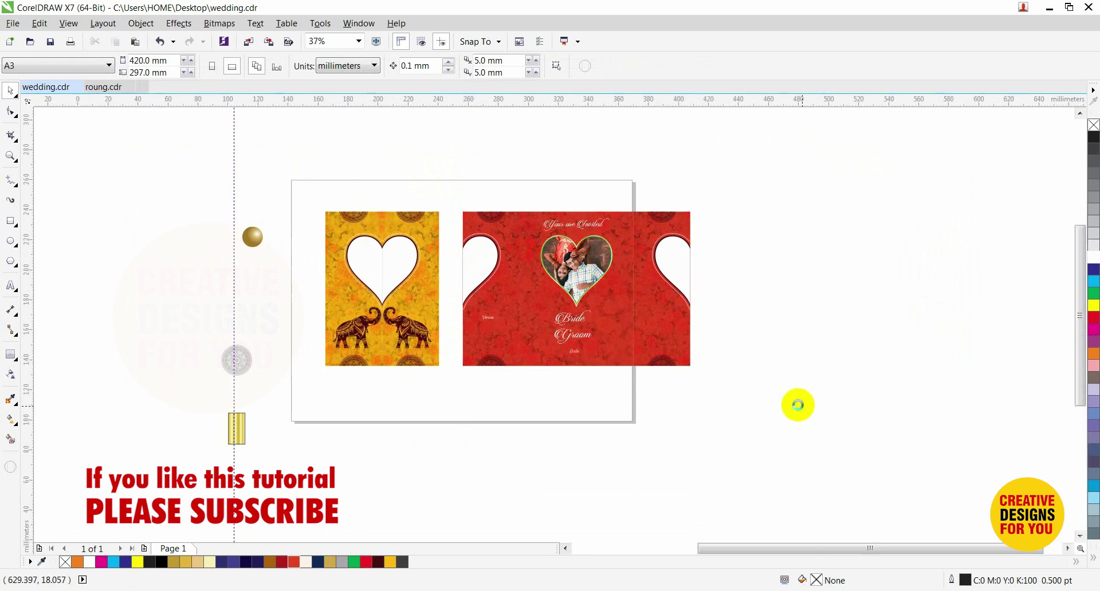
{"action": "left_click_drag", "start_coordinate": [857, 162], "coordinate": [693, 479]}
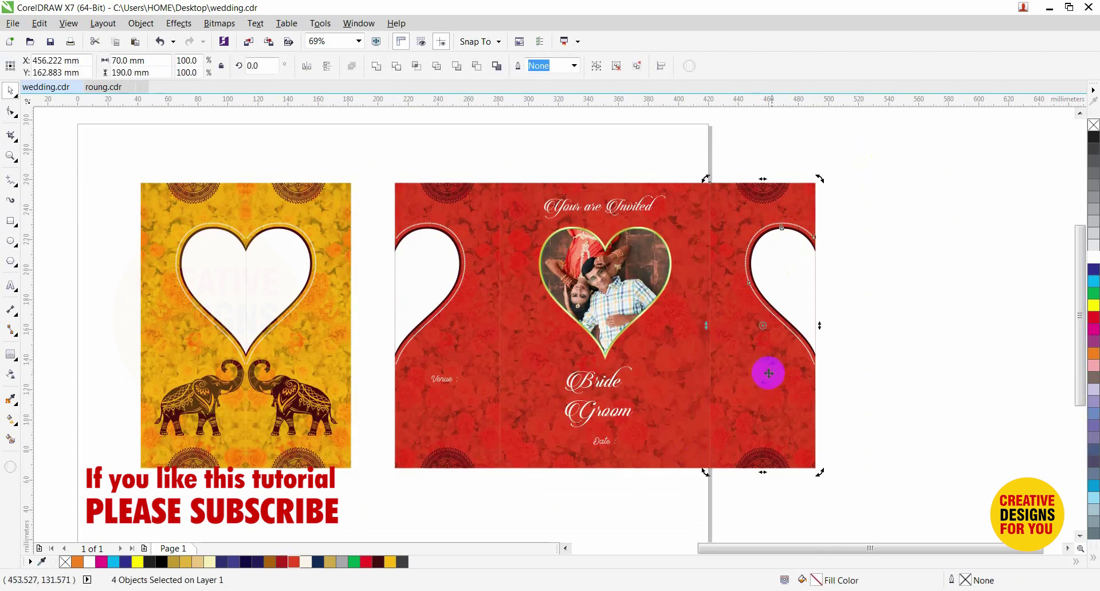
{"action": "left_click_drag", "start_coordinate": [821, 326], "coordinate": [638, 329]}
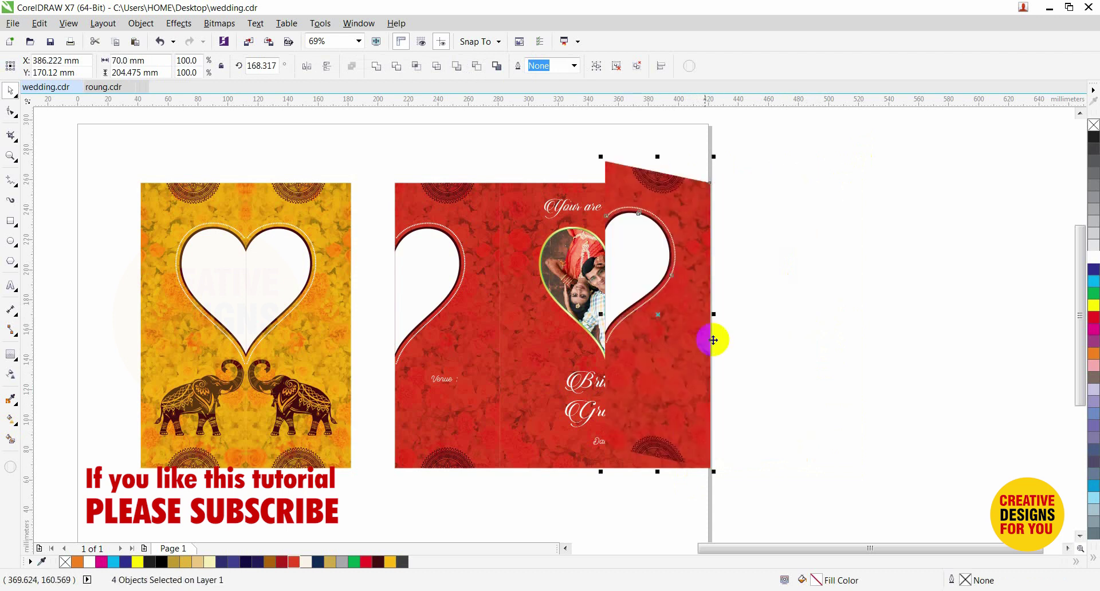